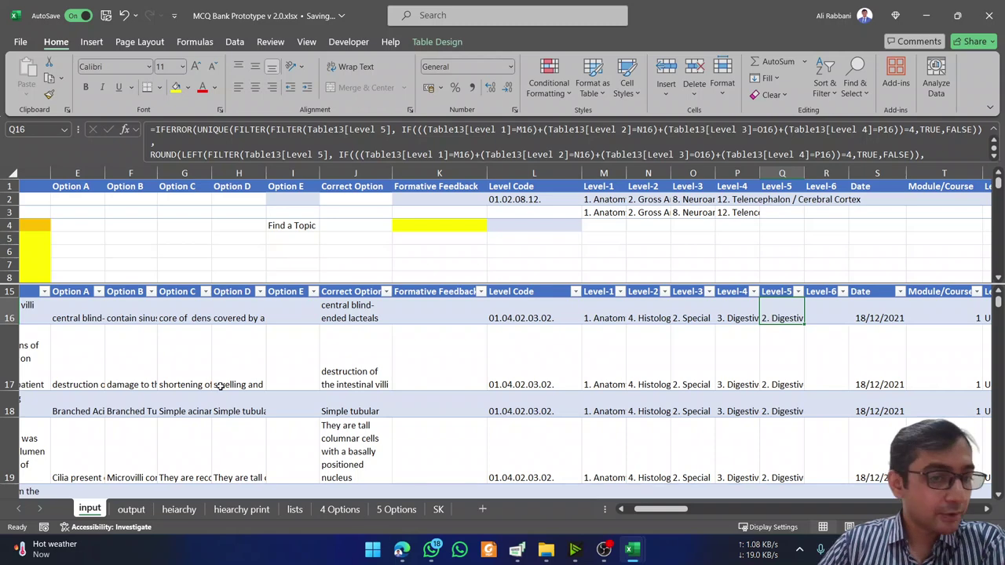
Review the question table's rows and column headings on the input sheet, from link and Stem & Lead-in through Level-1 and beyond
scroll(358, 350, "left", 3)
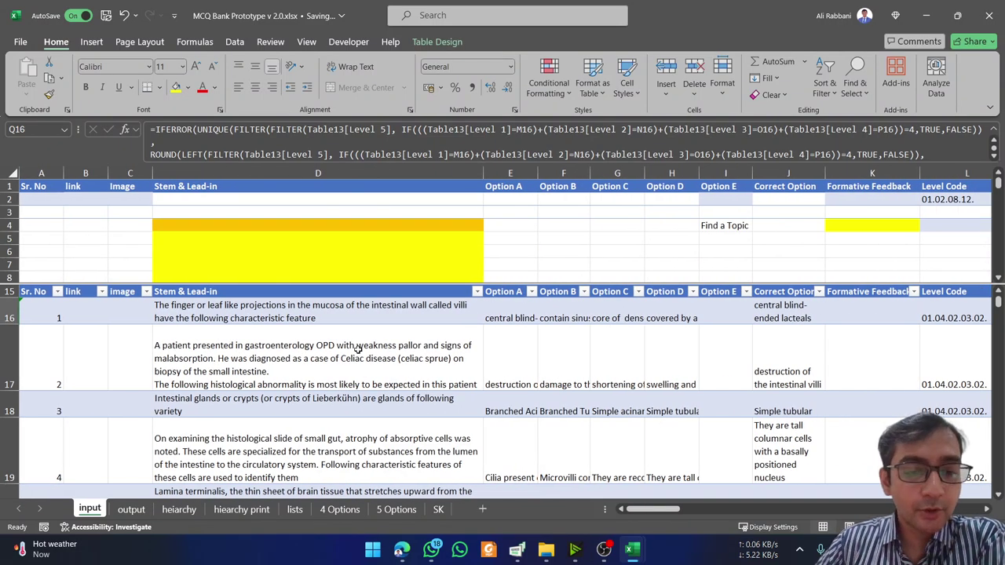
left_click(358, 350)
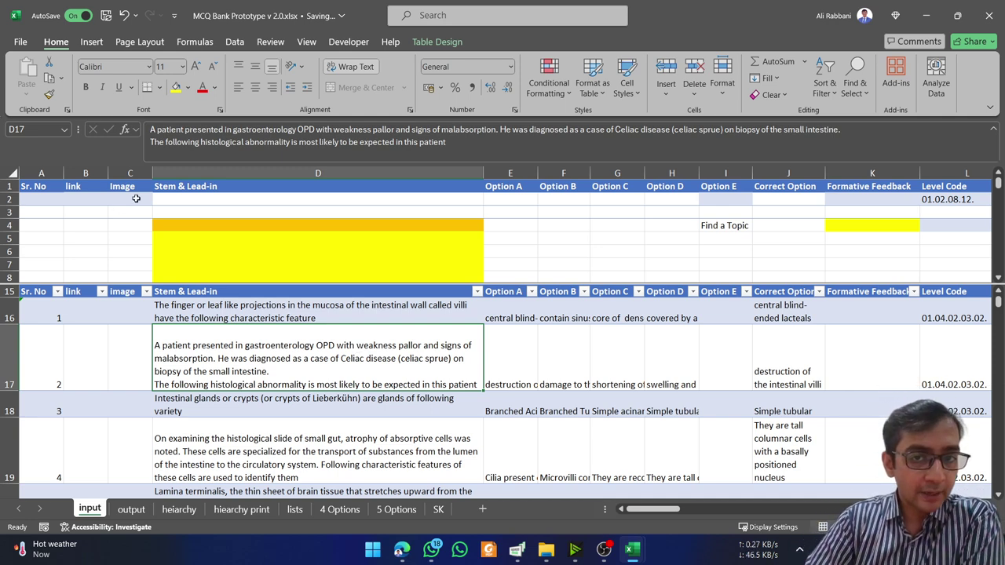
left_click(11, 317)
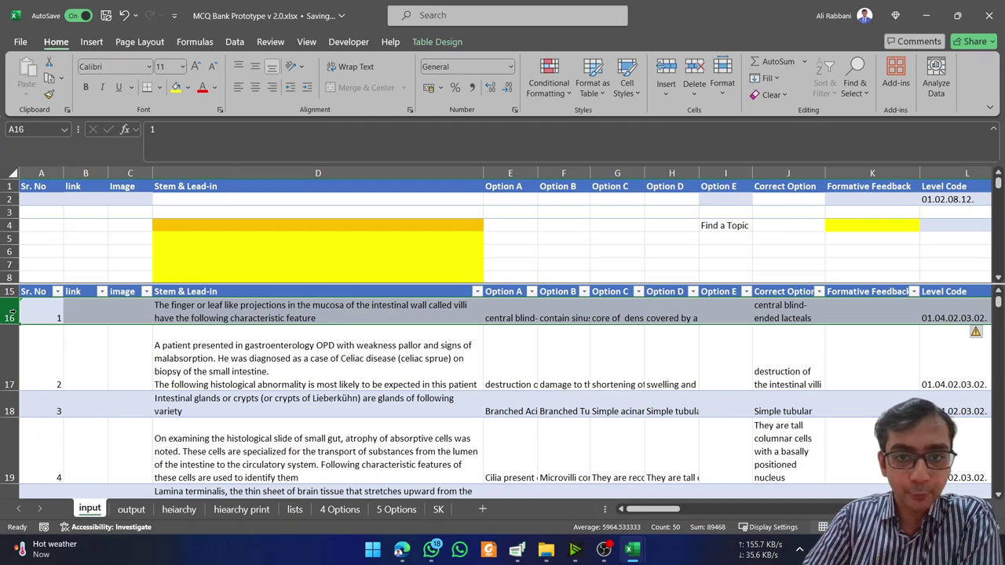
left_click(81, 292)
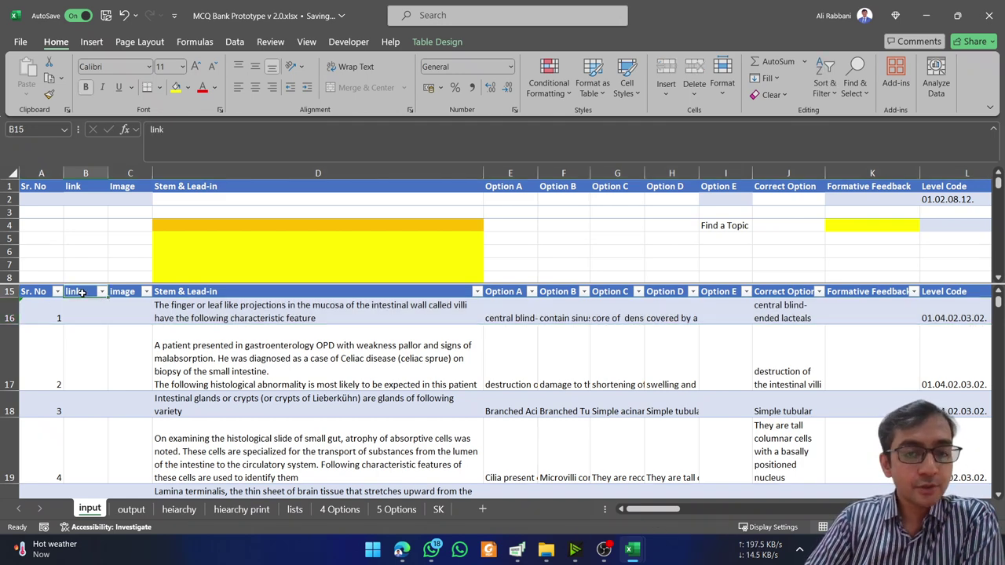
key("Right")
key("Right")
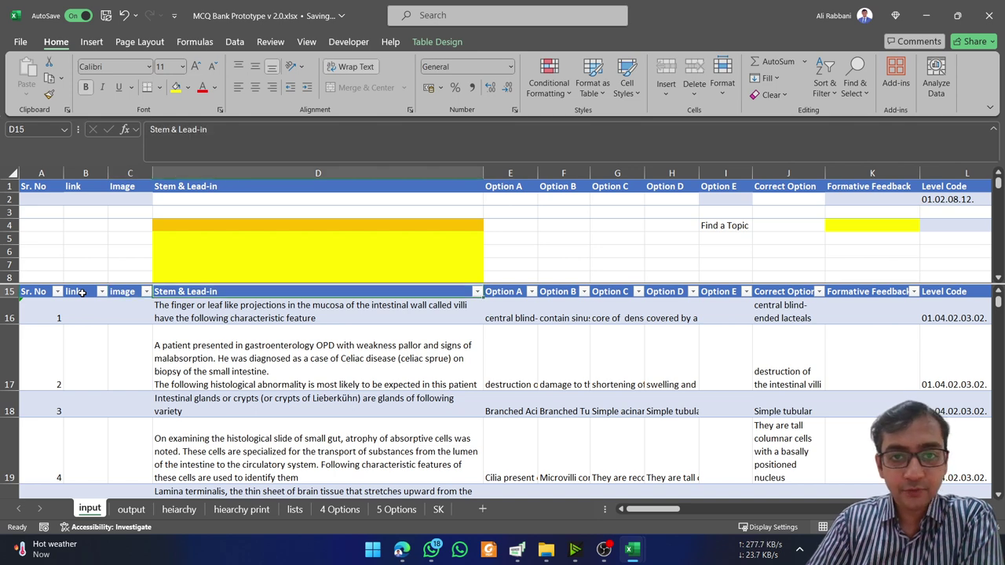
key("Right")
key("Right")
key("Right")
key("Right")
key("Right")
key("Right")
key("Right")
key("Right")
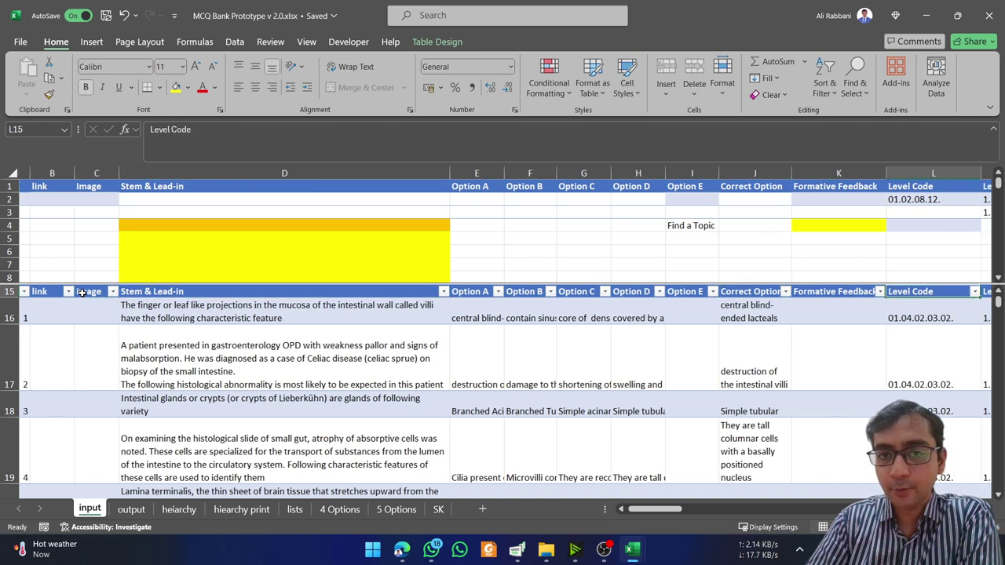
key("Right")
scroll(82, 292, "right", 5)
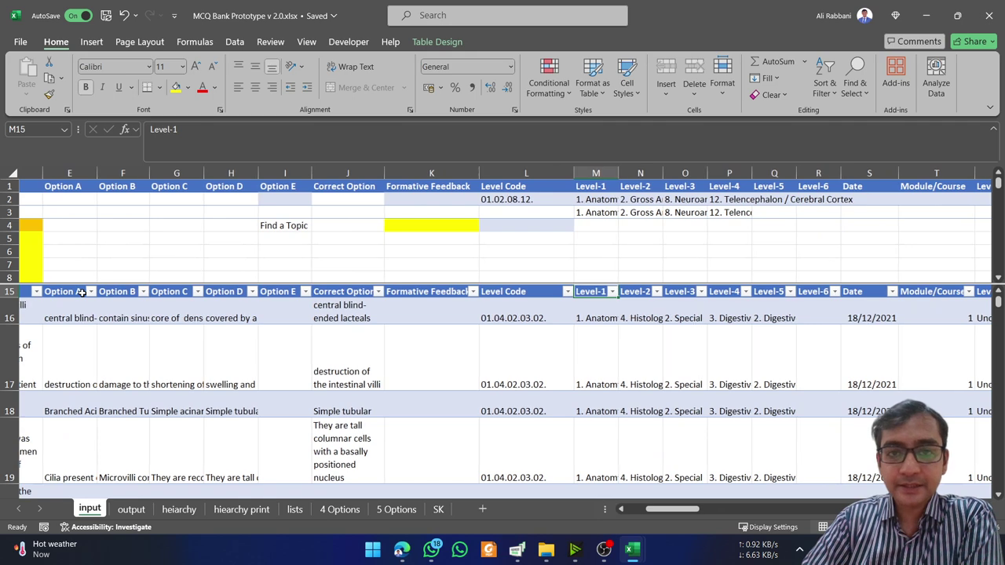
scroll(248, 323, "right", 3)
scroll(247, 323, "left", 5)
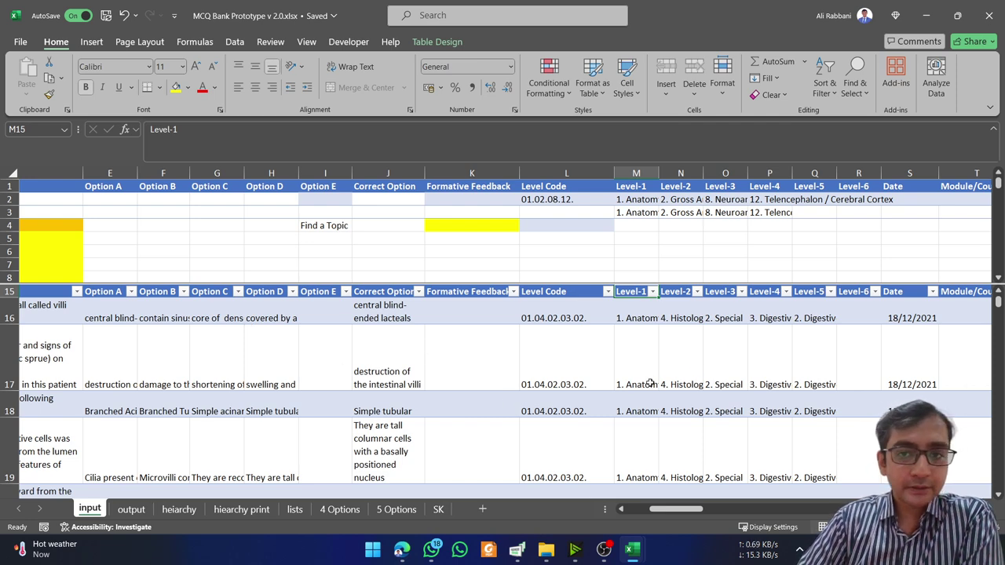
Inspect the Level-1 formula of the second question and the Level Code of the first question
left_click(657, 343)
scroll(658, 344, "right", 2)
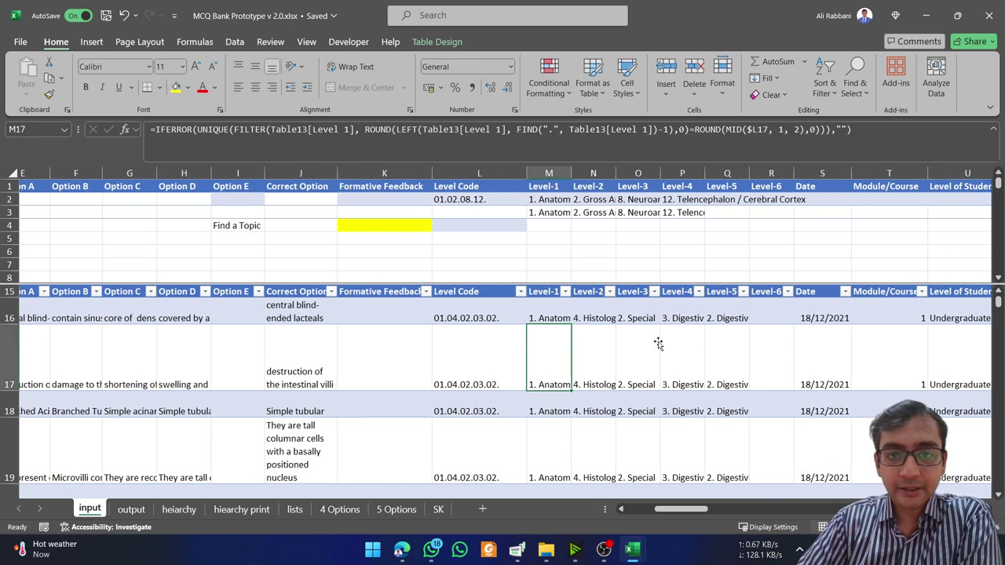
left_click(501, 310)
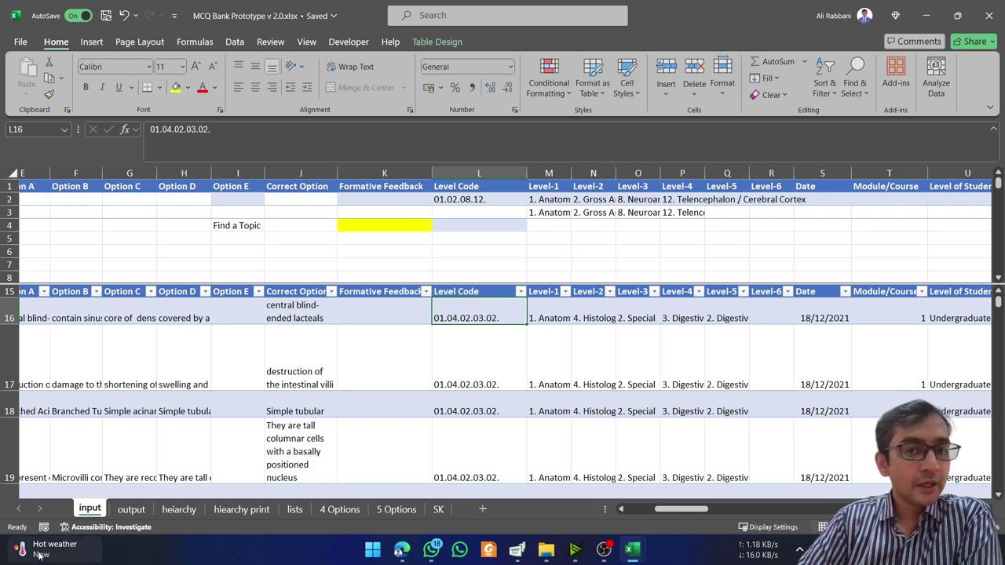
Examine the topic levels on the heiarchy sheet, including the available Level 2 filter values and the row 16 entry
left_click(125, 512)
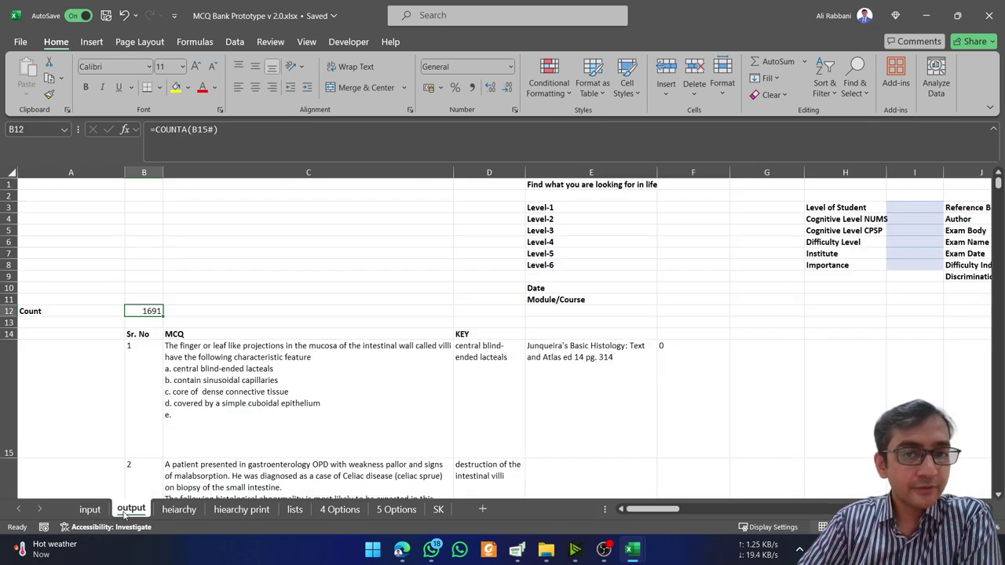
left_click(176, 510)
left_click(104, 259)
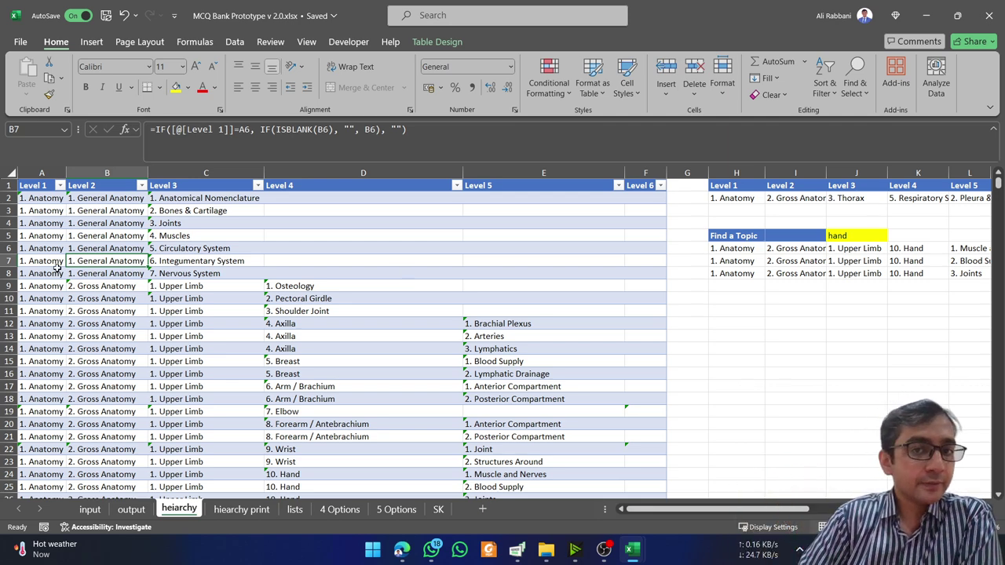
left_click(25, 223)
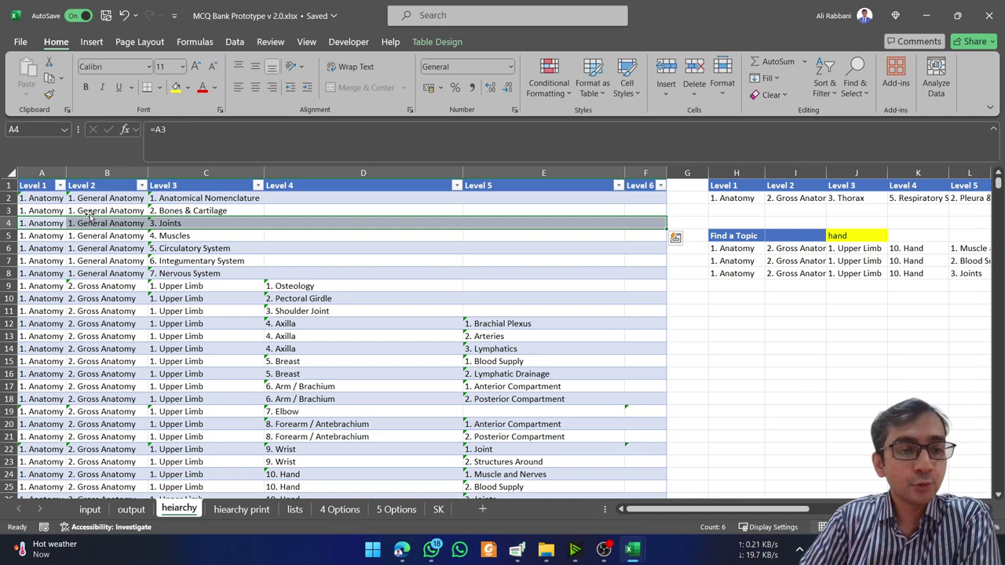
left_click(141, 185)
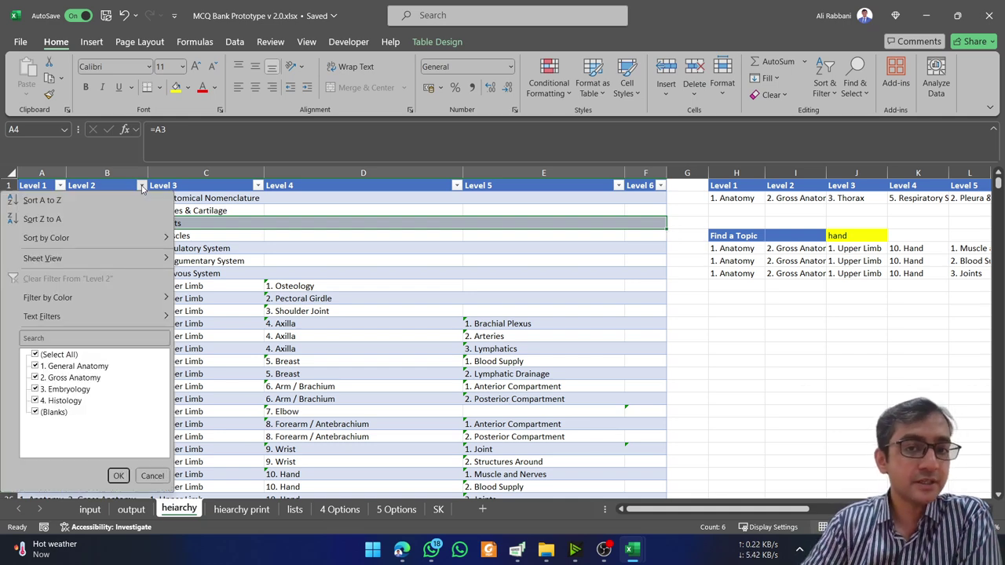
left_click(235, 236)
left_click(150, 271)
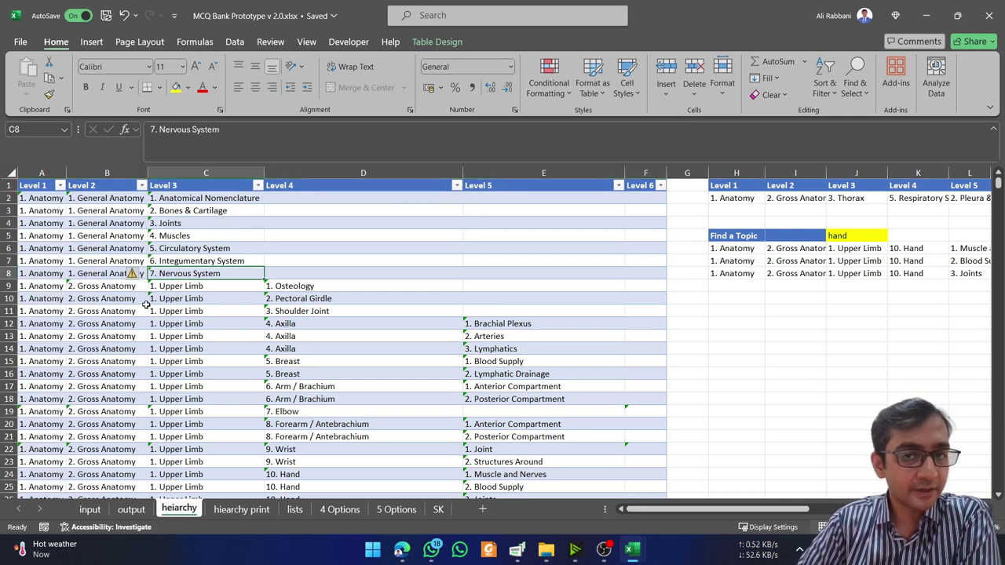
left_click(8, 374)
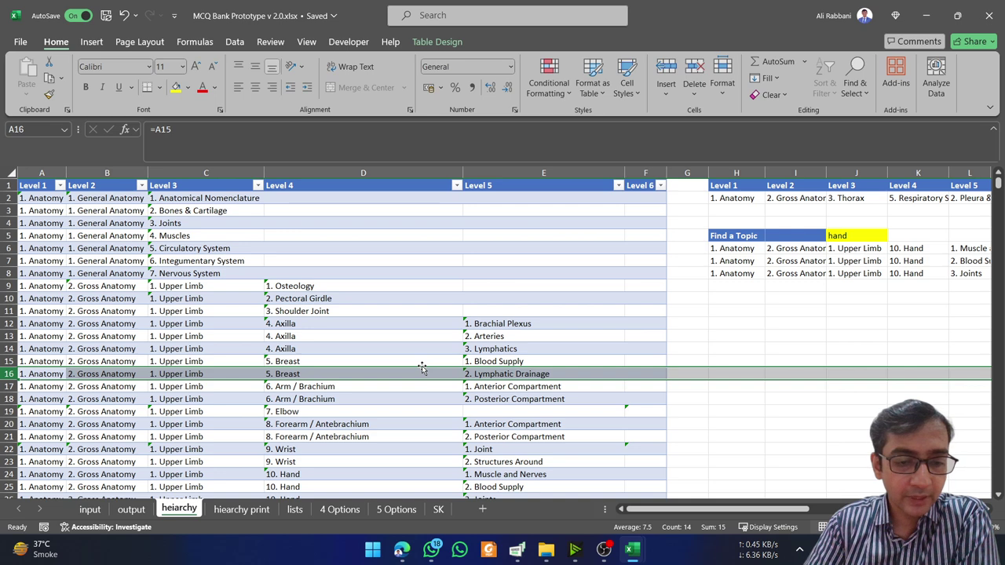
Return to the input sheet and inspect the Level-1 through Level-5 formulas of the first question in row 16
left_click(90, 509)
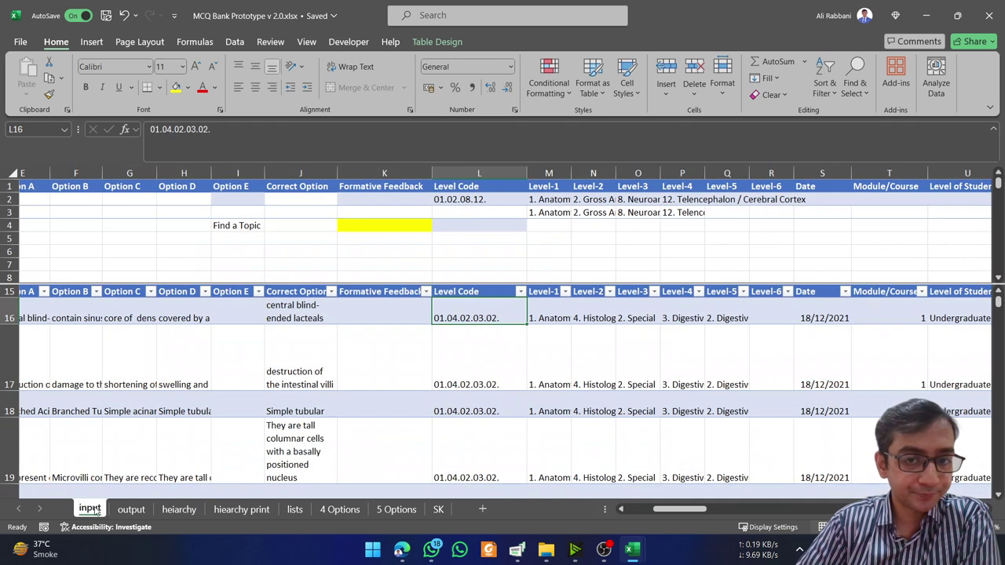
left_click(552, 318)
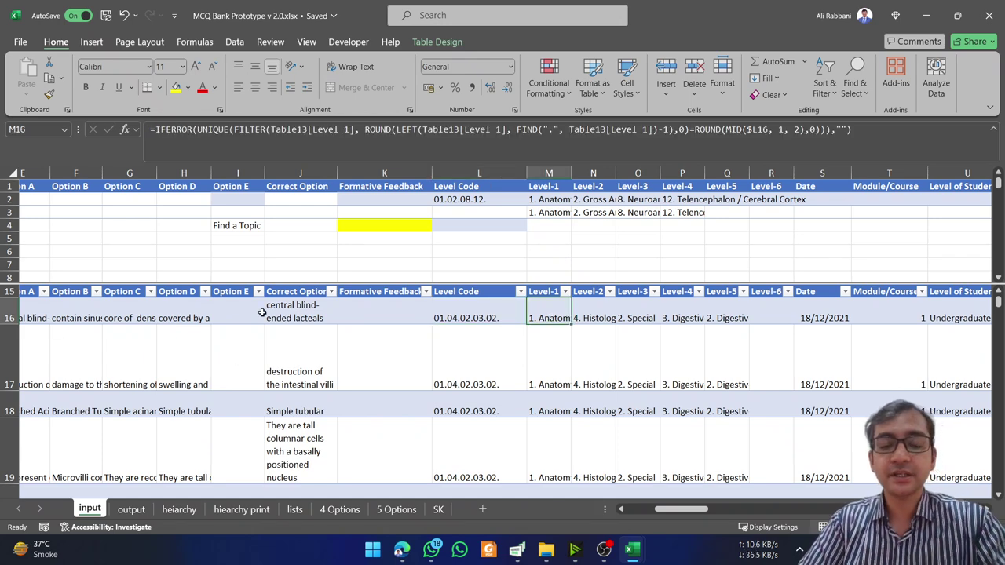
scroll(262, 312, "up", 2, "ctrl")
scroll(465, 400, "left", 3)
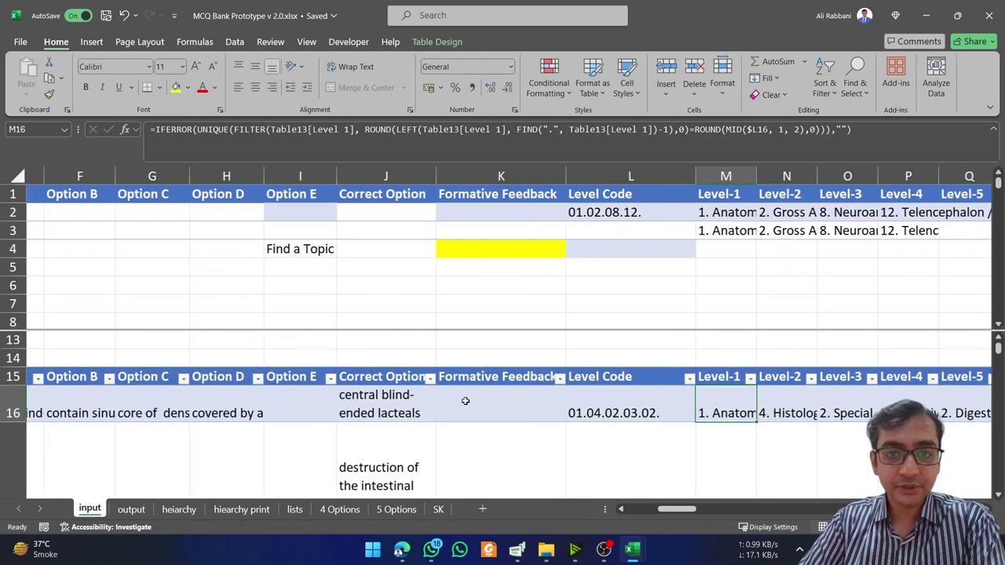
scroll(464, 400, "left", 3)
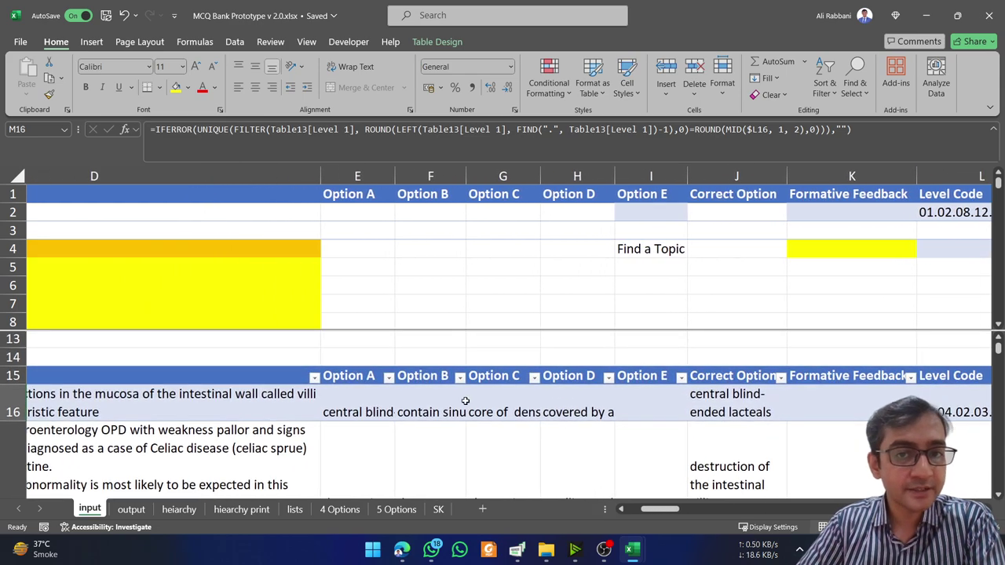
scroll(465, 400, "down", 1)
scroll(465, 401, "left", 1)
scroll(465, 401, "up", 1)
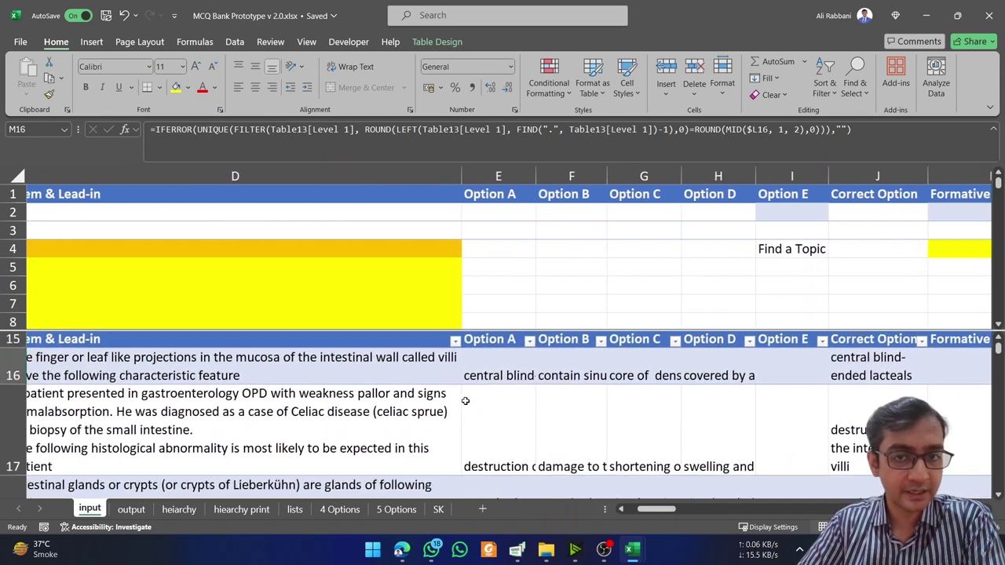
scroll(465, 400, "right", 10)
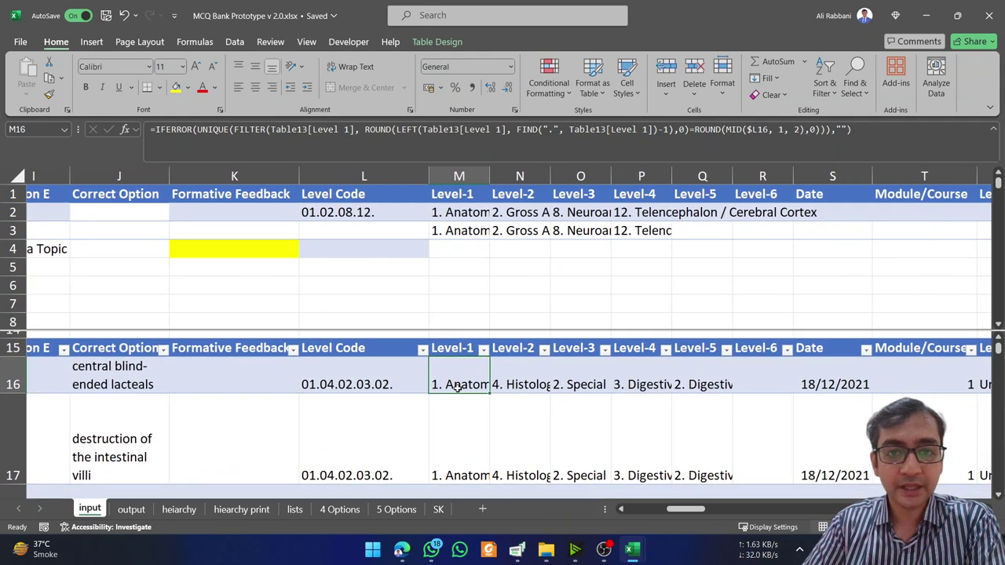
key("Right")
key("Right")
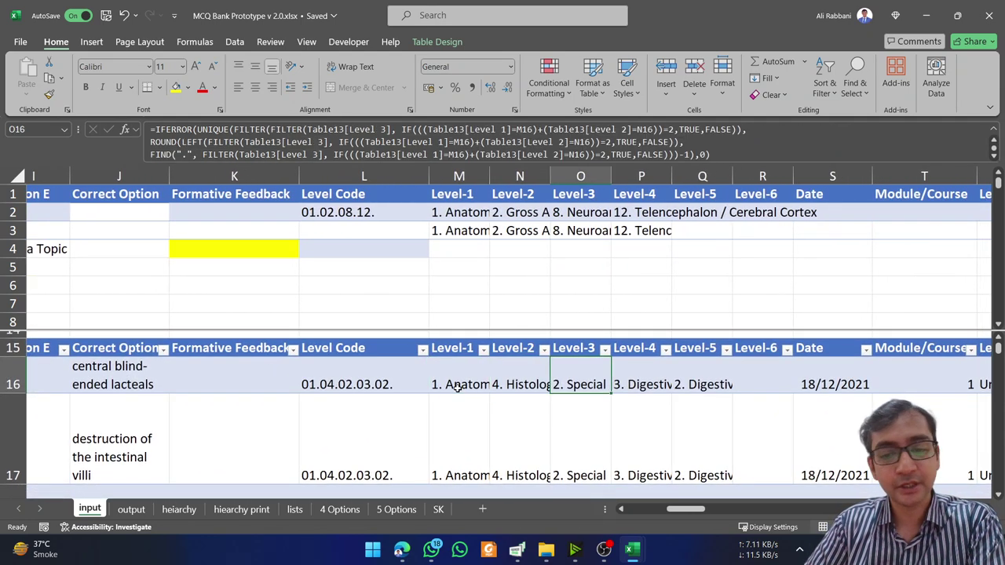
key("Right")
key("Right")
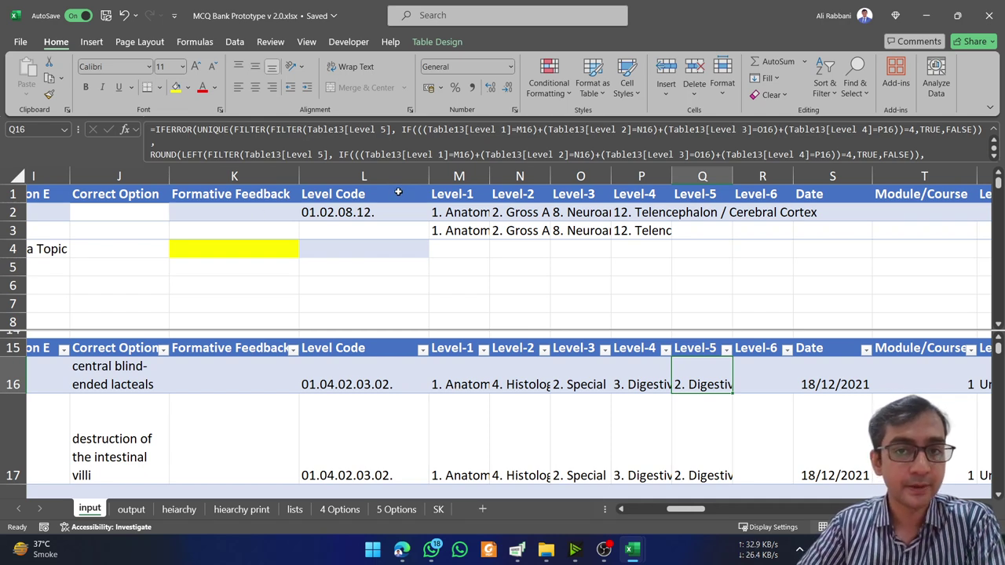
Clear the Level-1 through Level-4 entries in row 2 of the input sheet
left_click(436, 212)
left_click_drag(436, 212, 487, 216)
key("Delete")
key("Left")
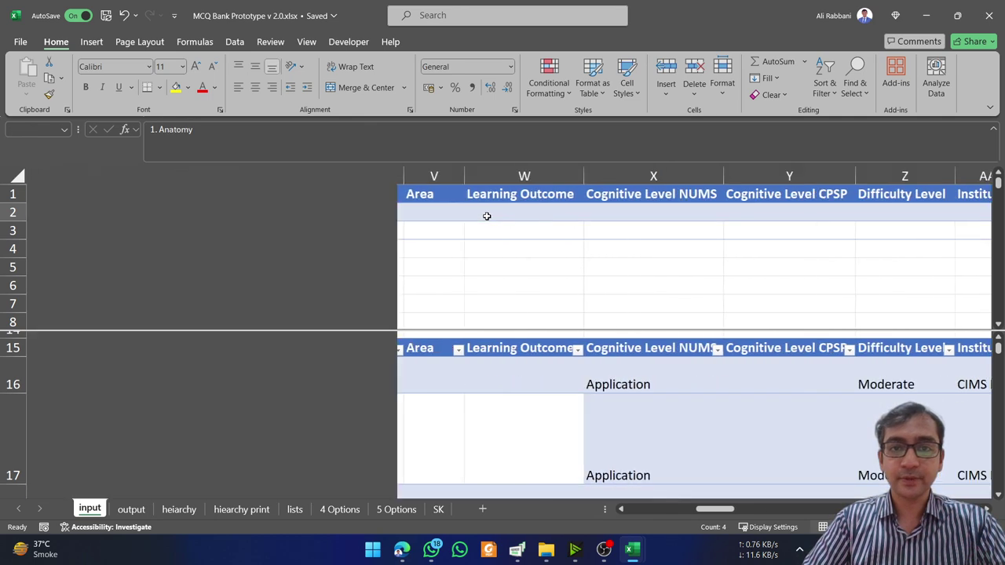
key("Left")
key("Left")
key("Left")
key("Left")
key("Left")
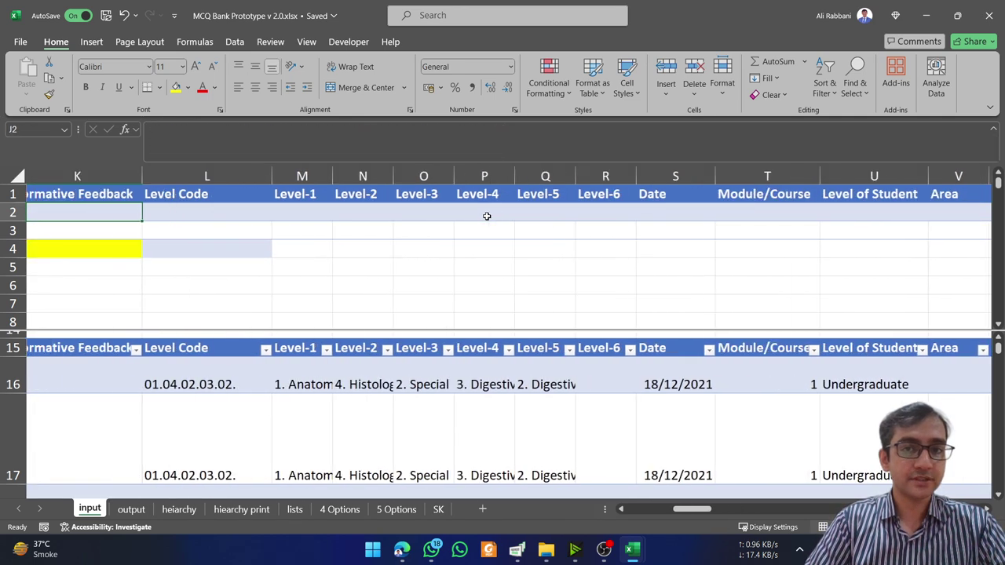
Set Level-1 in row 2 to "1. Anatomy" from its list of subjects
key("Right")
key("Right")
key("Right")
key("Right")
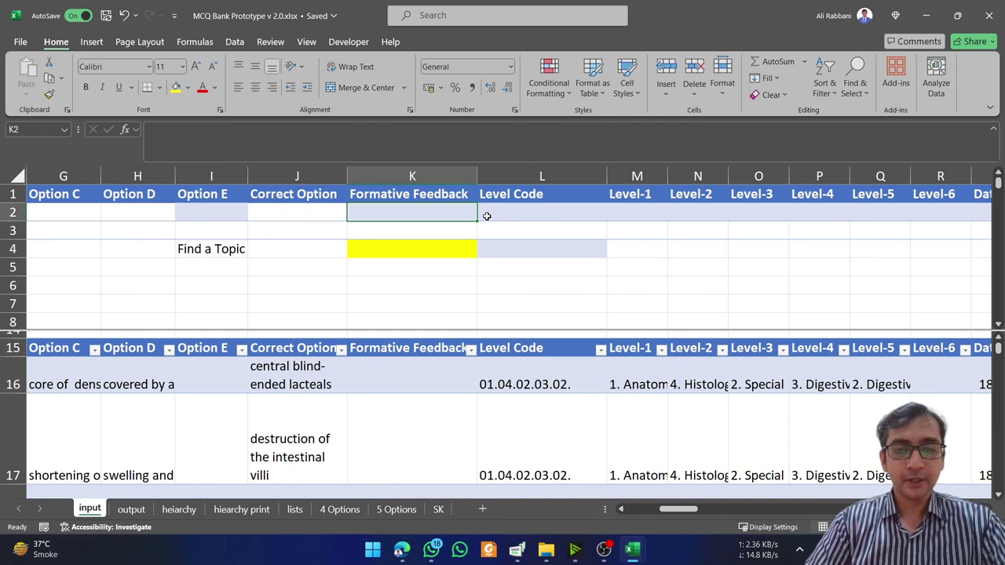
key("Right")
key("Right")
key("alt+Down")
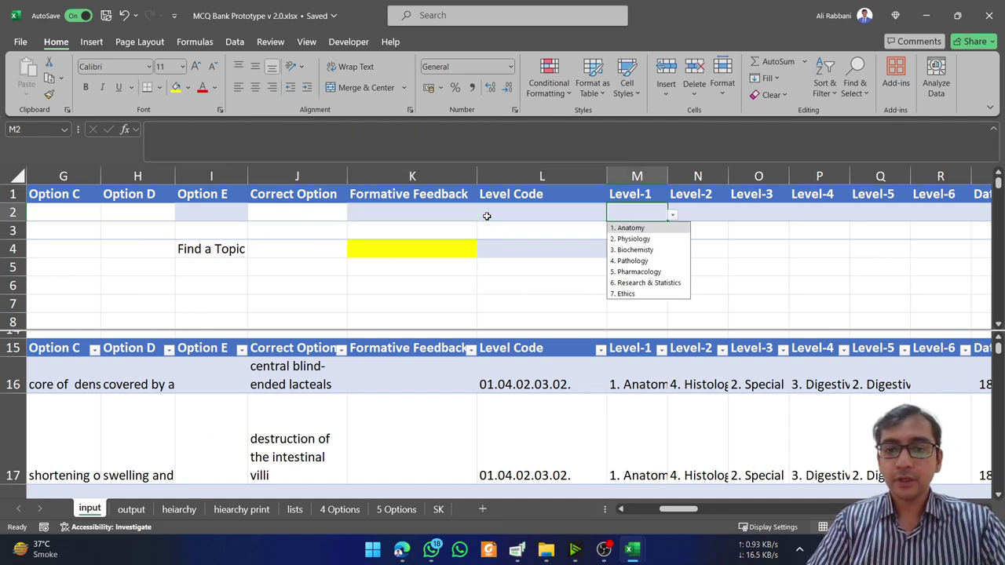
key("Down")
key("Return")
Set Level-2 in row 2 to "4. Histology"
key("Right")
key("alt+Down")
key("Down")
key("Down")
key("Down")
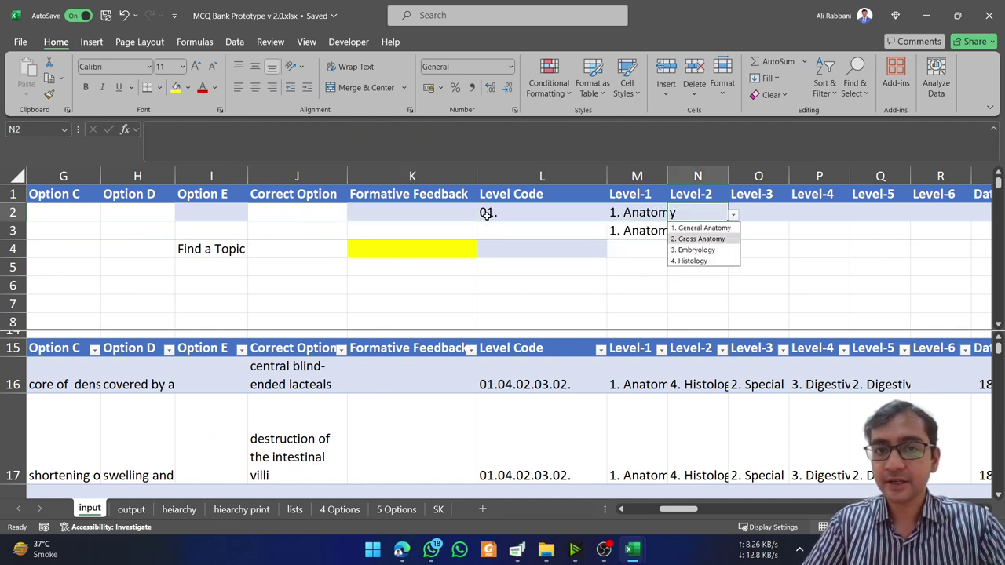
key("Return")
Set Level-3 in row 2 to the second list choice, the one starting with "2. Special"
key("Right")
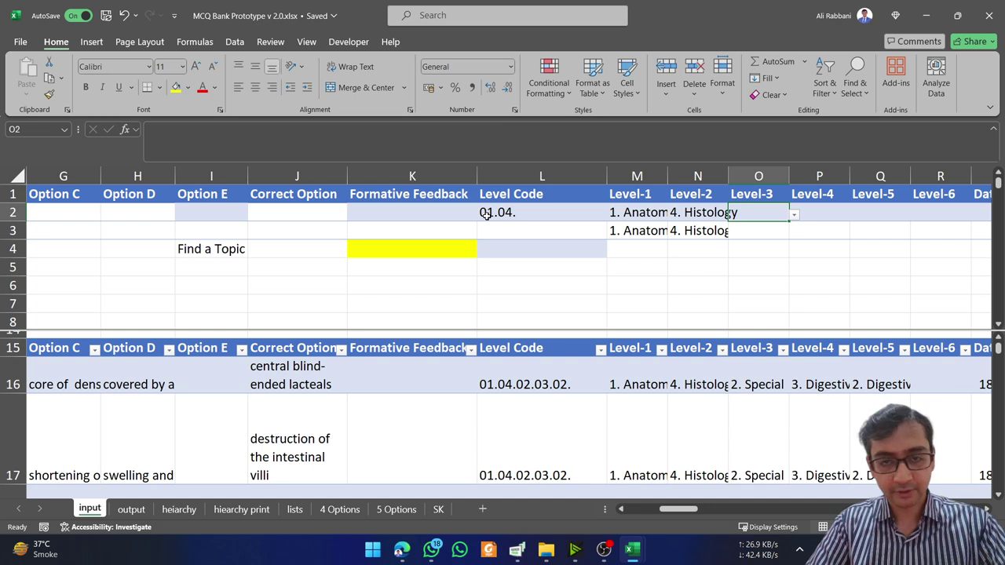
key("alt+Down")
key("Down")
key("Down")
key("Return")
Set Level-4 in row 2 to "3. Digestive System"
key("Right")
key("alt+Down")
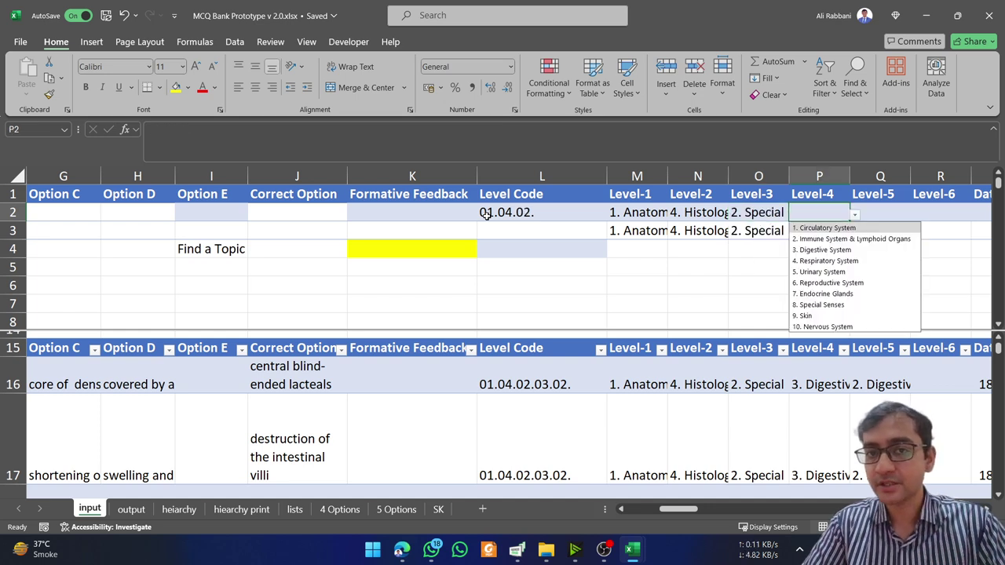
key("Down")
key("Down")
key("Return")
Set Level-5 in row 2 to "2. Digestive Tract"
key("Right")
key("alt+Down")
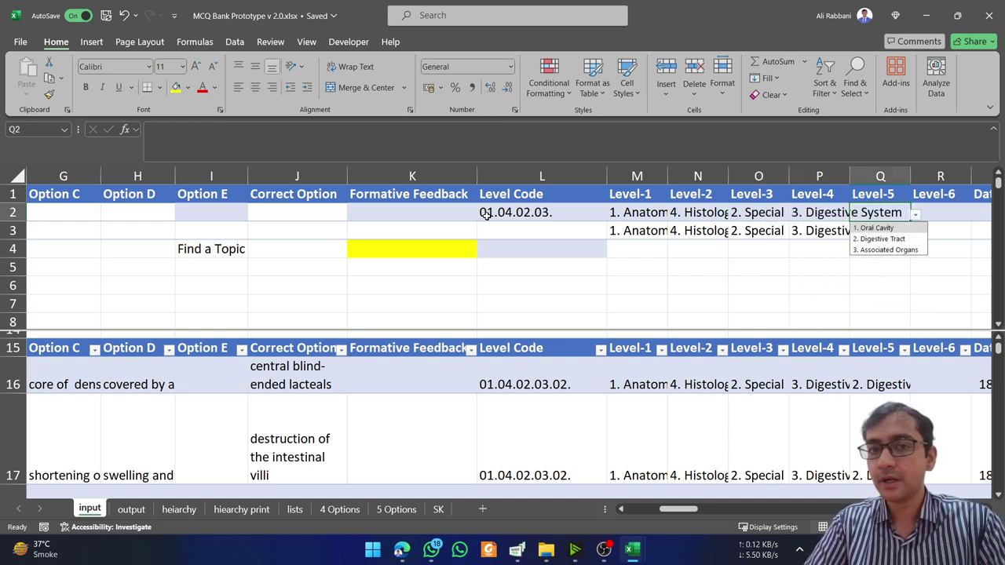
key("Down")
key("Return")
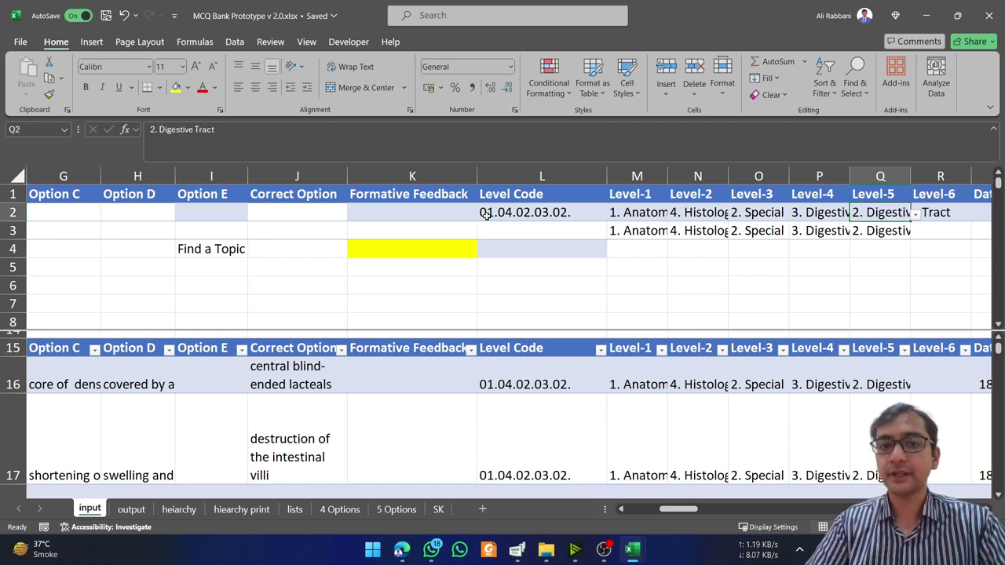
Check the topic levels on the heiarchy sheet and return to the Level Code column on the input sheet
left_click(505, 378)
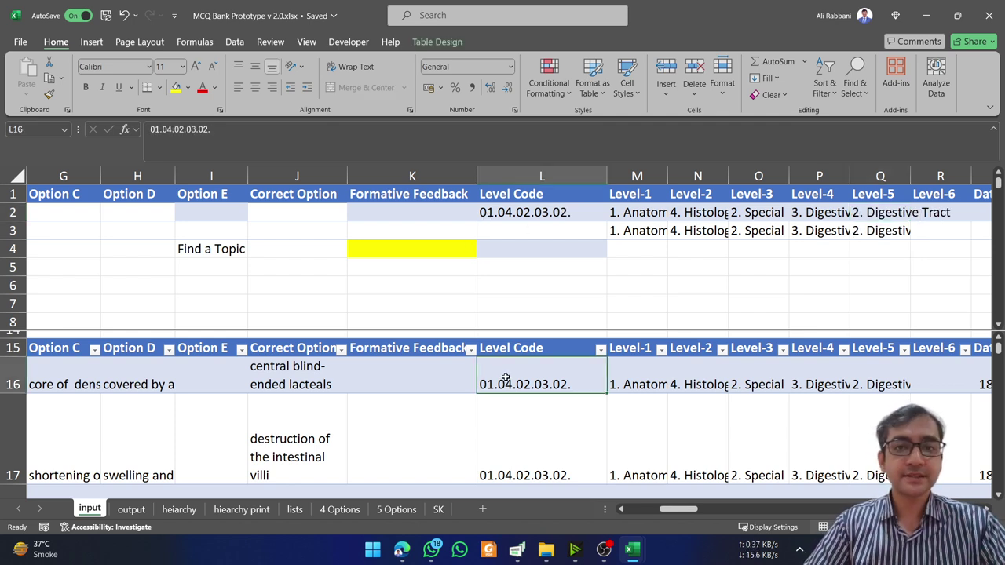
left_click(177, 508)
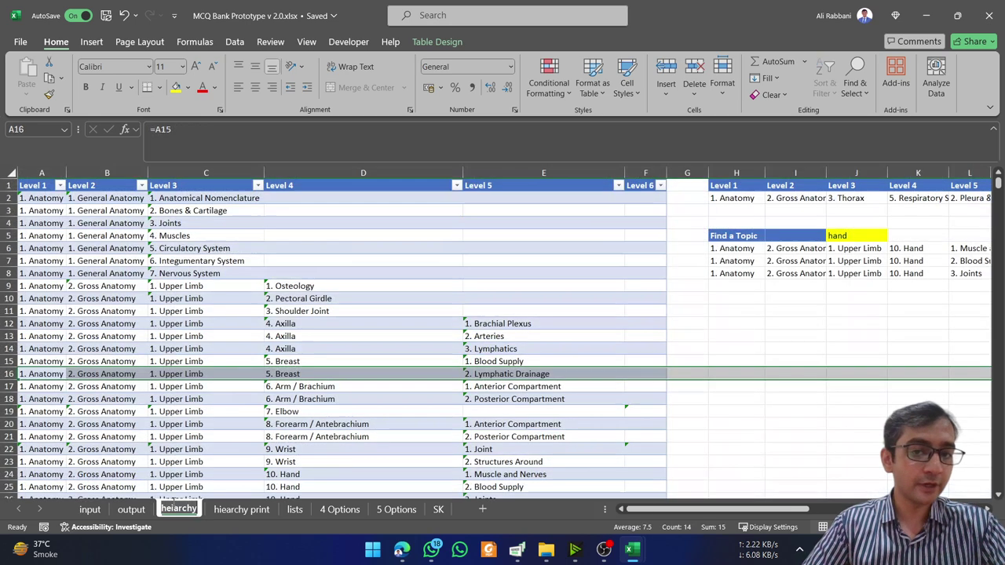
left_click(336, 385)
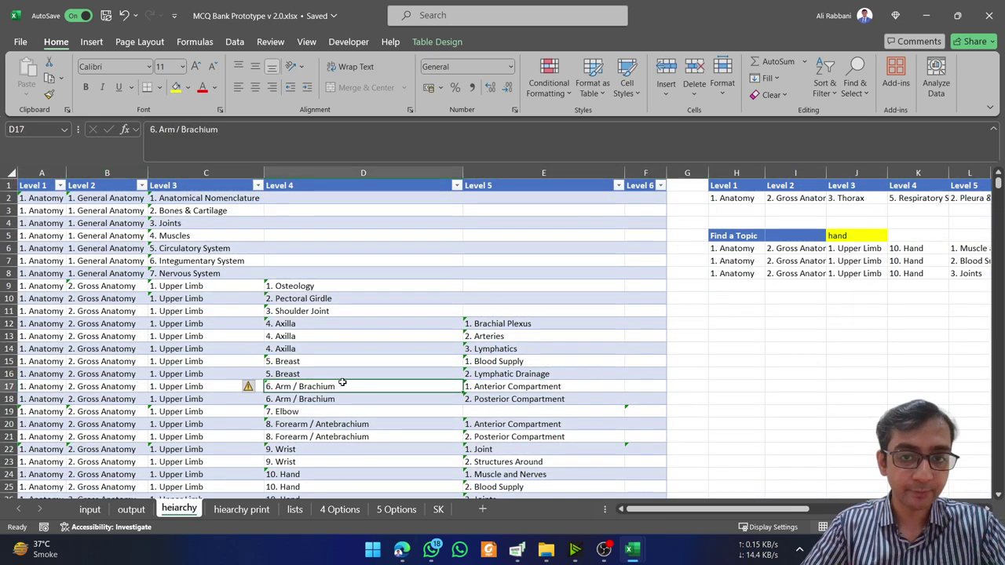
left_click(99, 510)
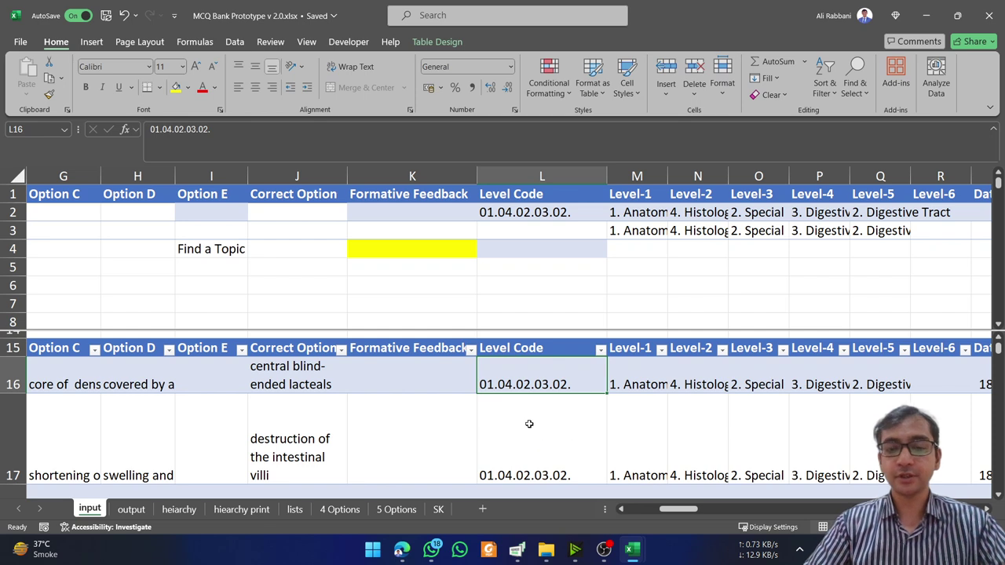
Enter the level code 01.04.02.03.02 for the question in row 16
type("01.")
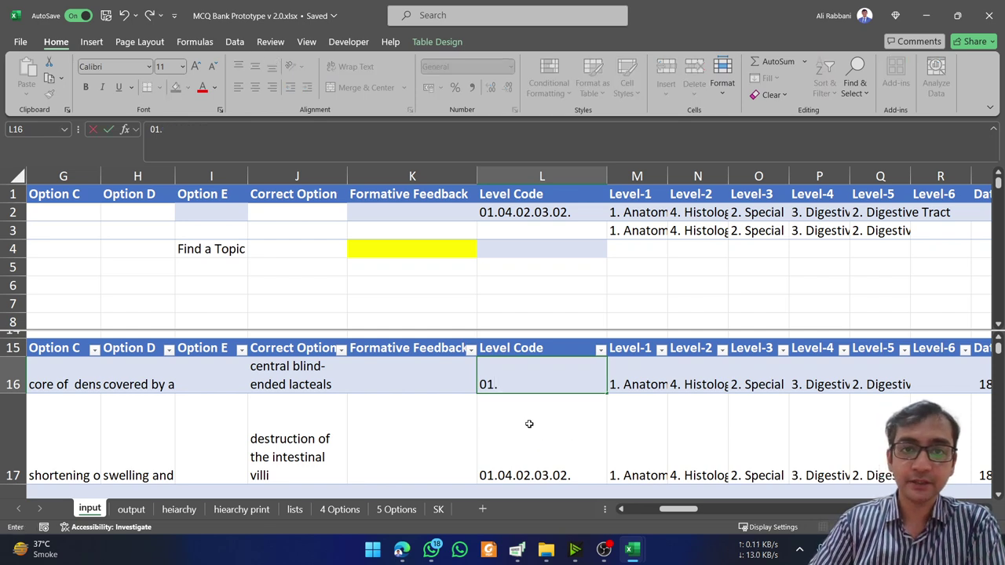
type("04.020")
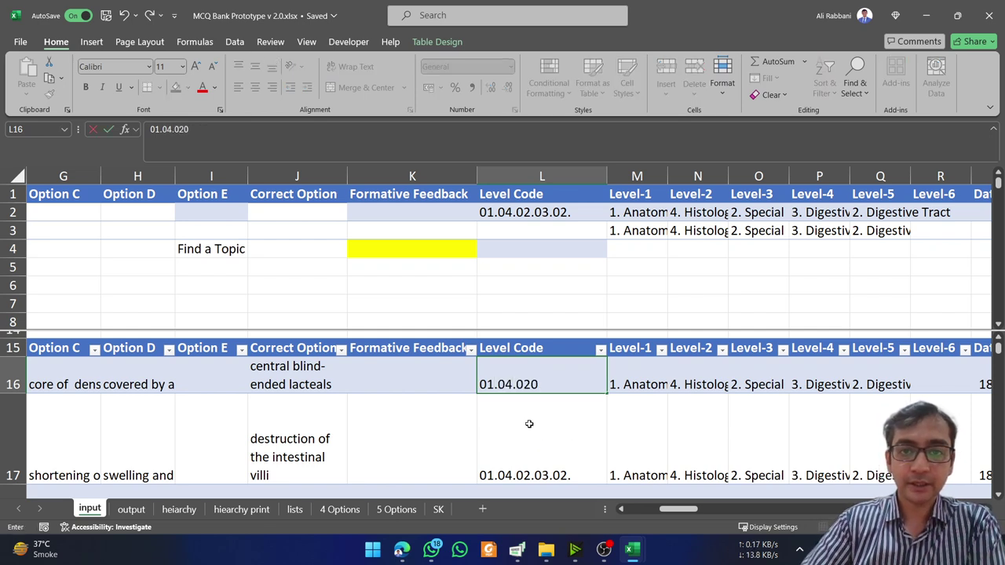
key("BackSpace")
type(".03.02")
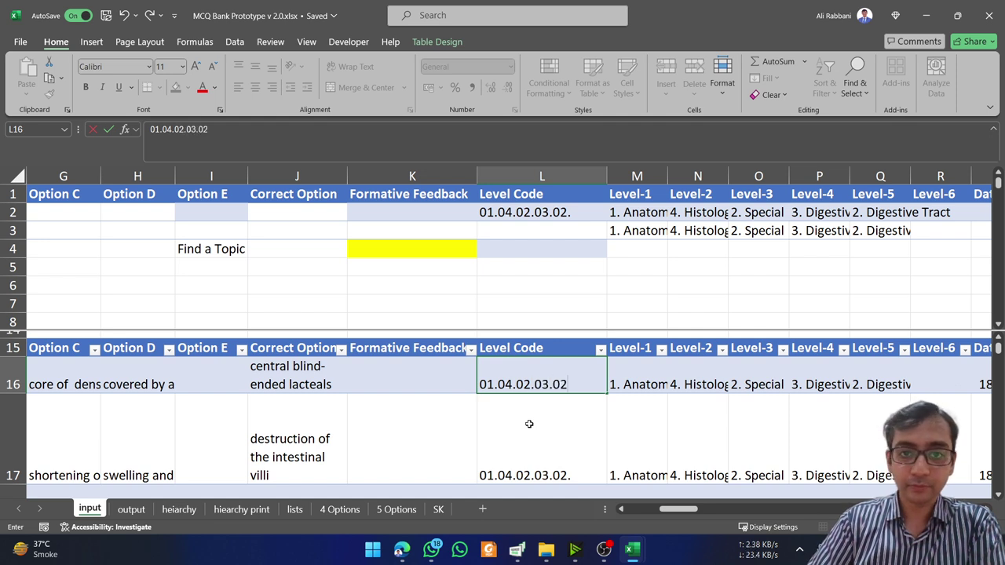
key("Return")
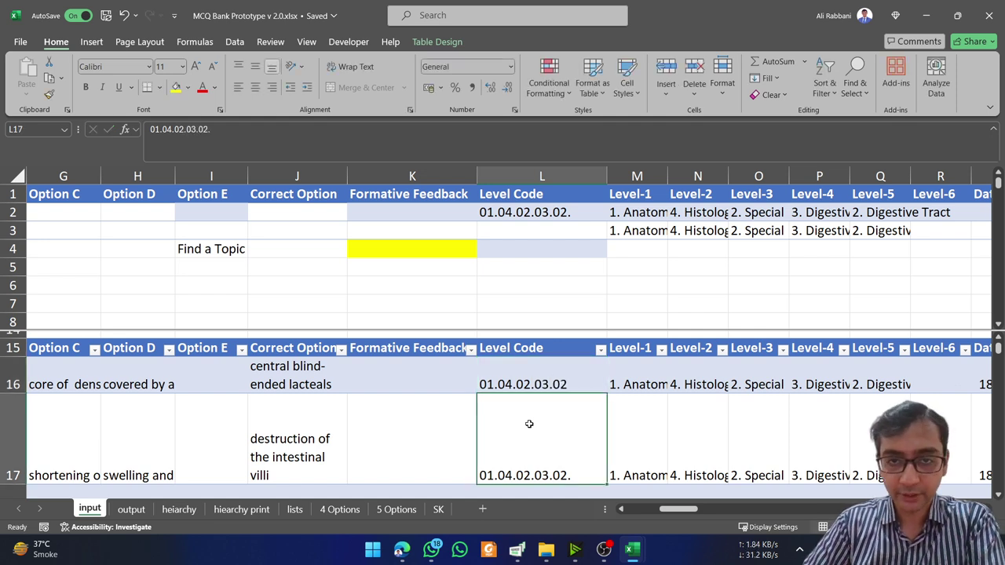
Try copying the Level-1 to Level-5 selections from row 2 into row 16 as values, and undo the paste
left_click(613, 215)
key("ctrl+shift+Right")
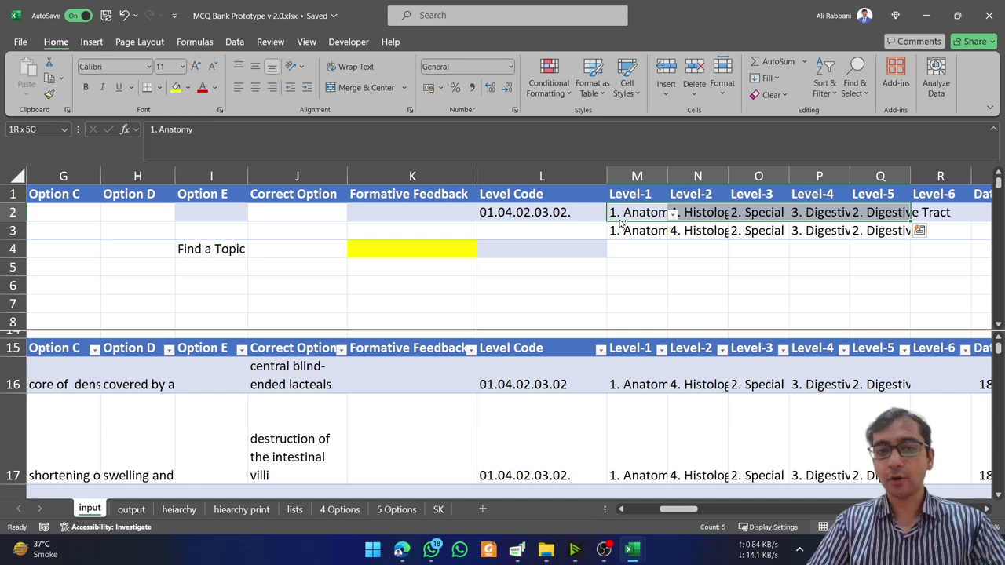
key("ctrl+c")
left_click(645, 393)
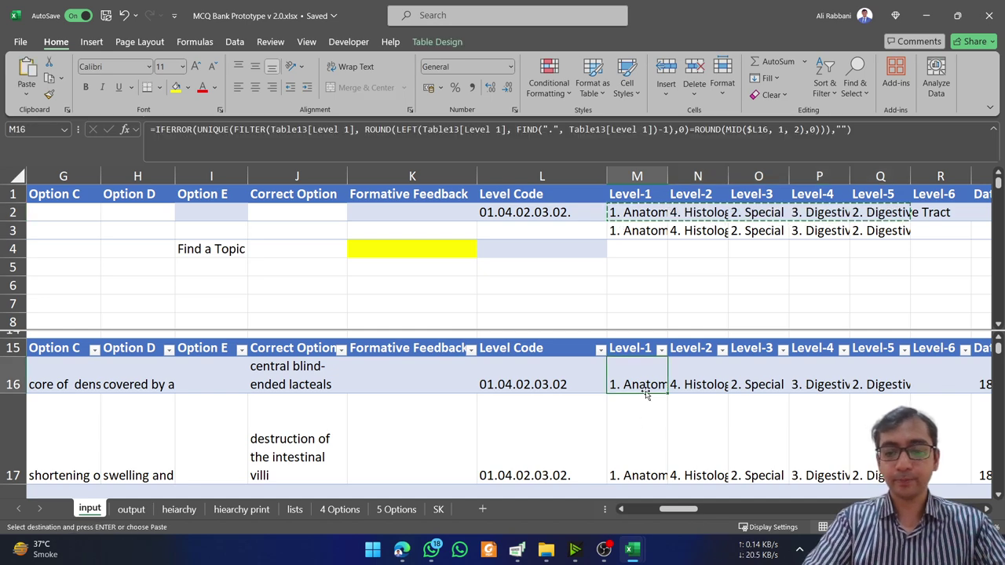
right_click(645, 395)
key("Down")
key("v")
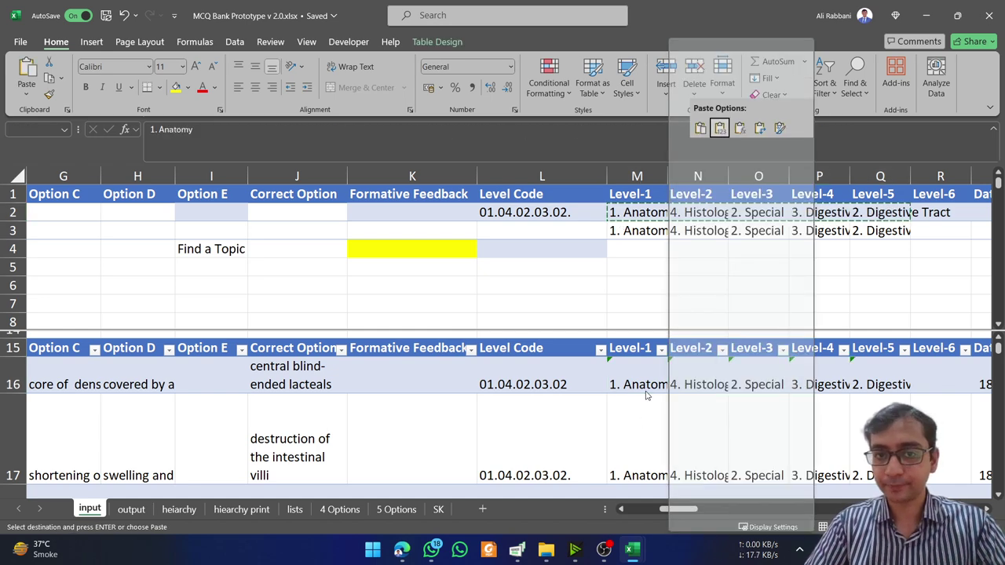
key("ctrl+z")
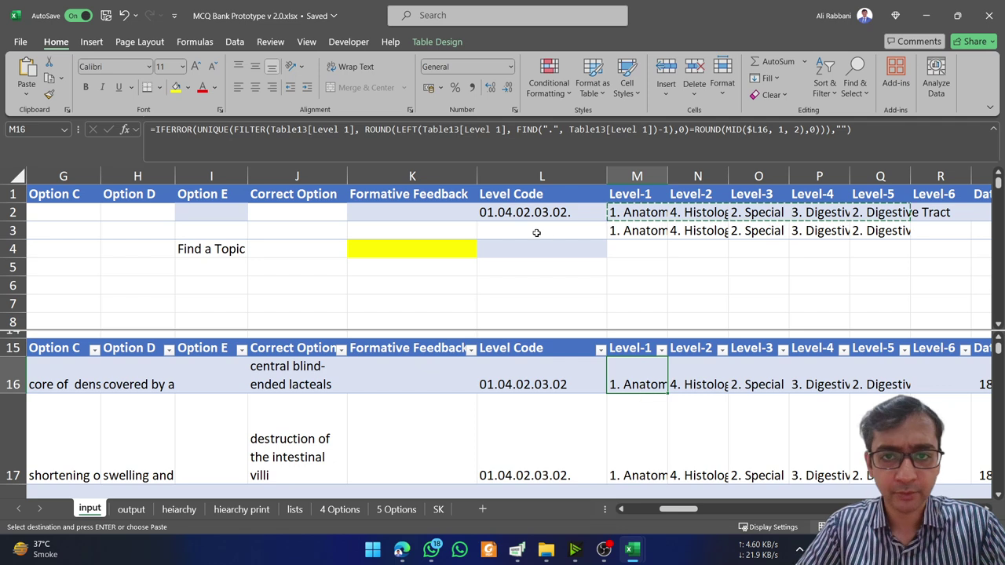
Clear the Level Code formula in cell L2
left_click(458, 247)
left_click(557, 217)
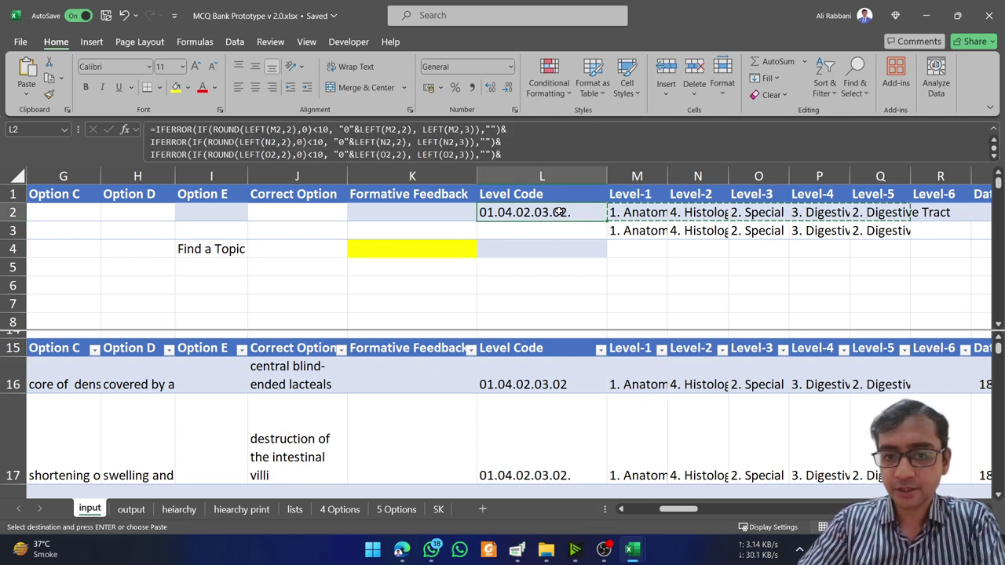
key("Delete")
key("Return")
Search for the topic "digestive" using the yellow Find a Topic cell K4
key("Down")
key("Left")
key("Left")
key("Right")
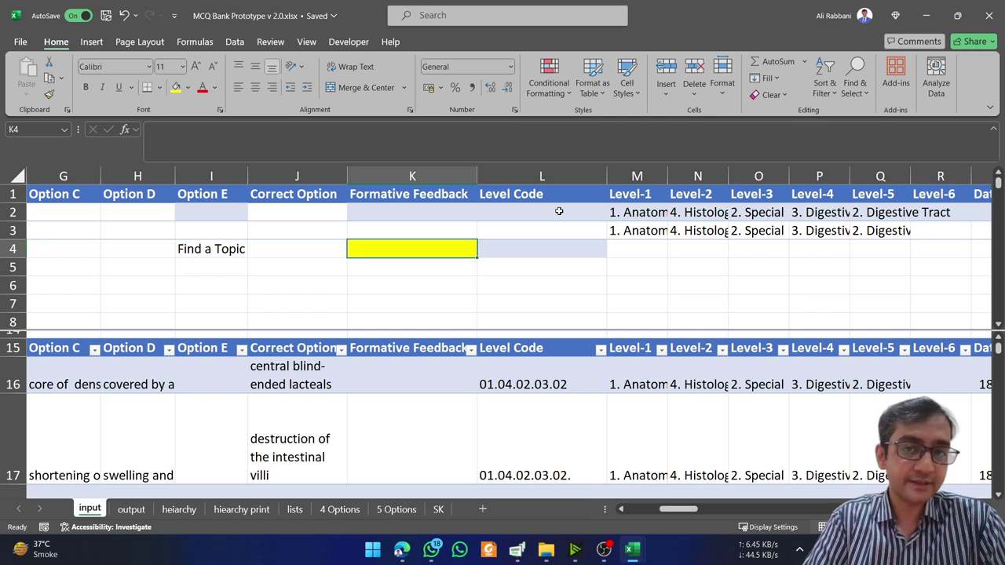
type("diges")
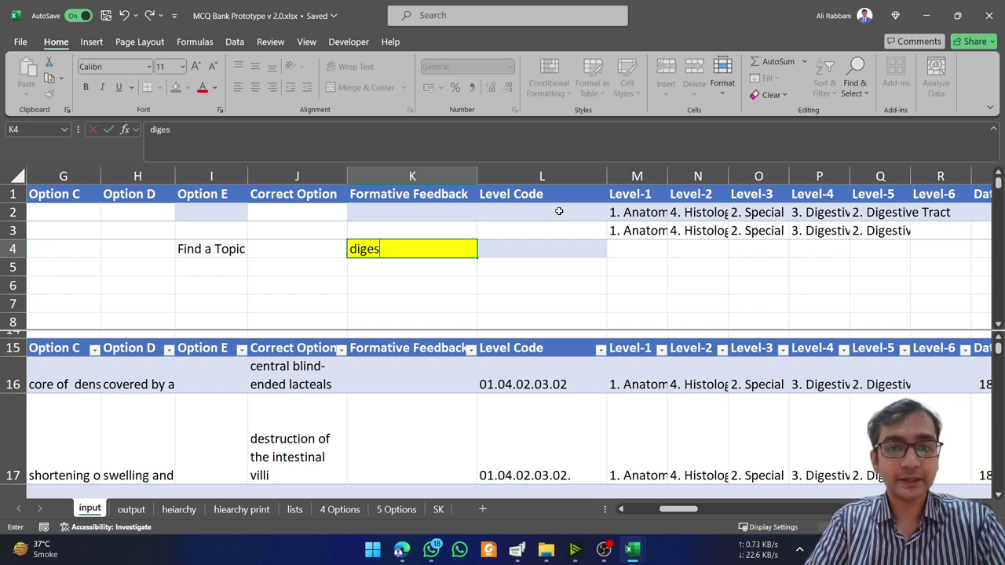
type("toiv")
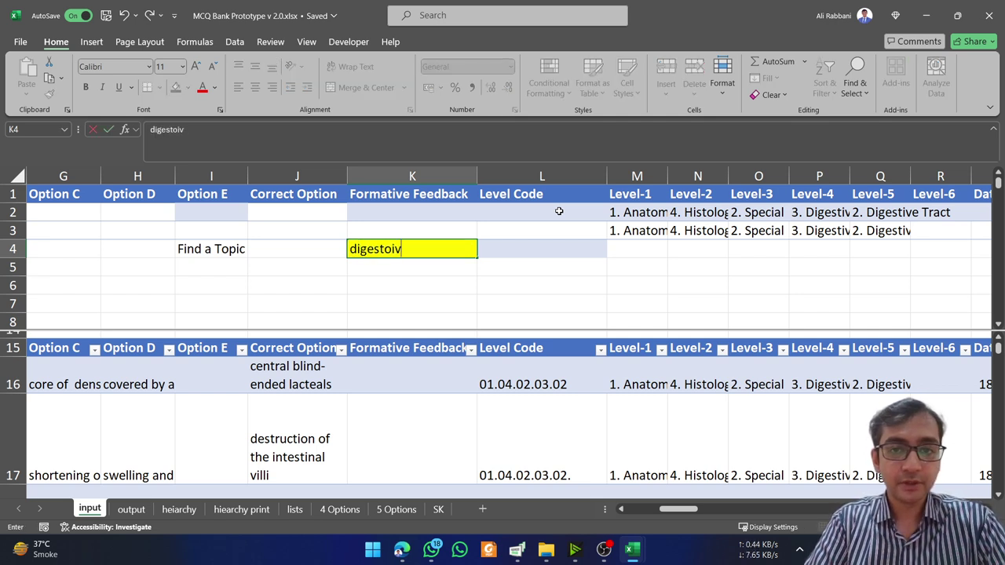
key("BackSpace")
key("BackSpace")
key("BackSpace")
type("ive")
key("Return")
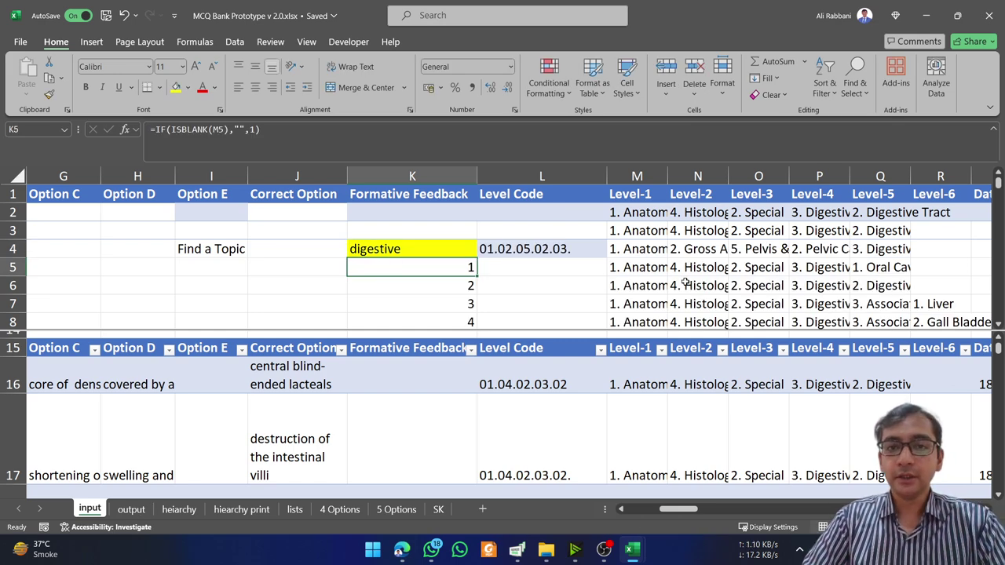
Examine the search matches and the Level-1 to Level-5 entries of the first match in row 4
scroll(686, 281, "right", 1)
scroll(686, 281, "down", 2)
scroll(685, 281, "up", 1)
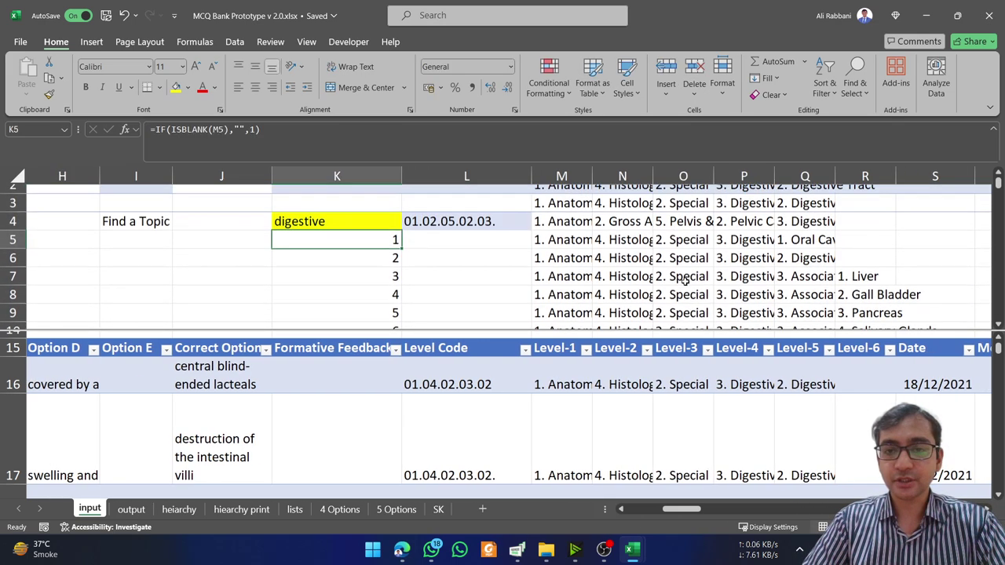
scroll(656, 284, "down", 1)
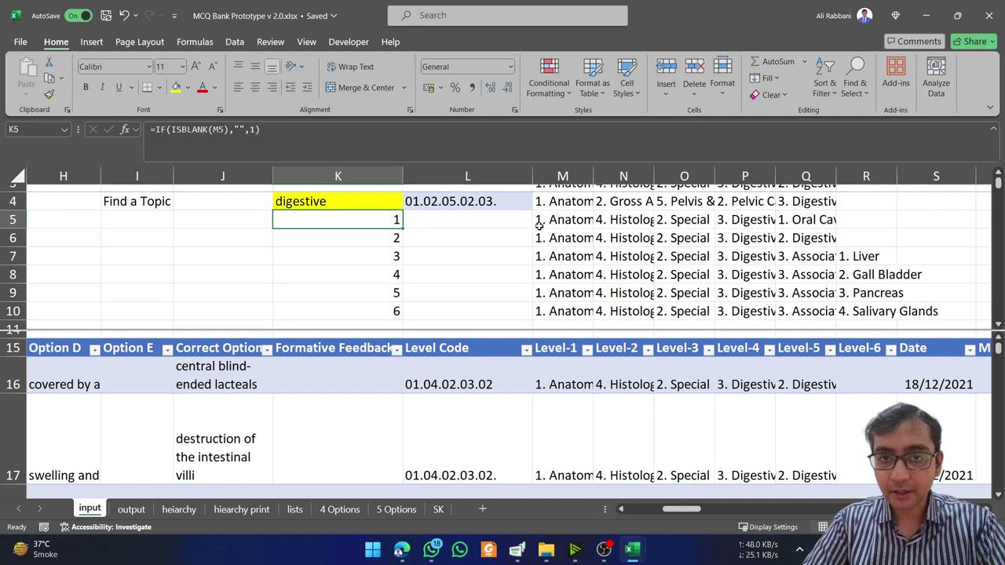
left_click(567, 245)
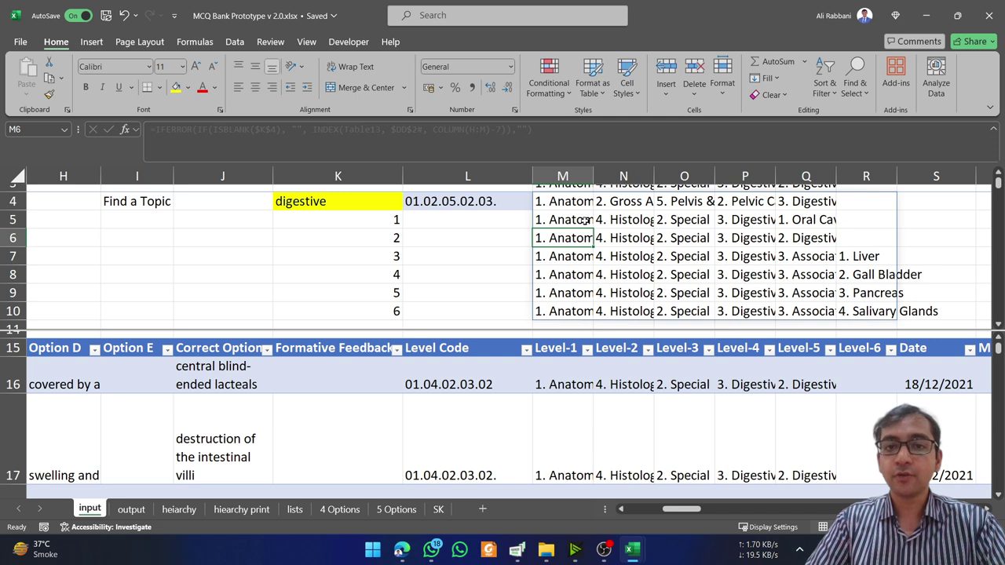
left_click(624, 207)
key("Right")
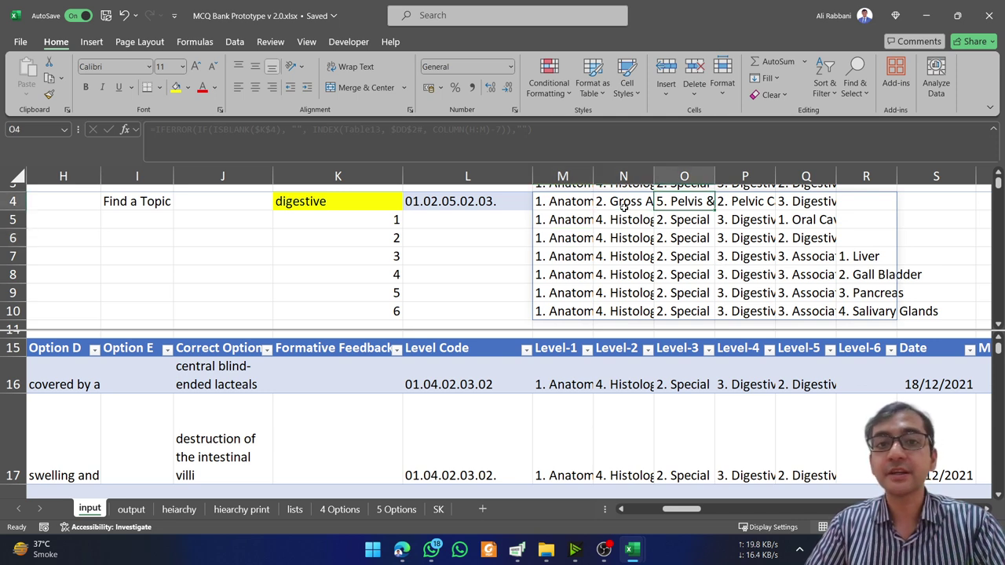
key("Right")
key("Right")
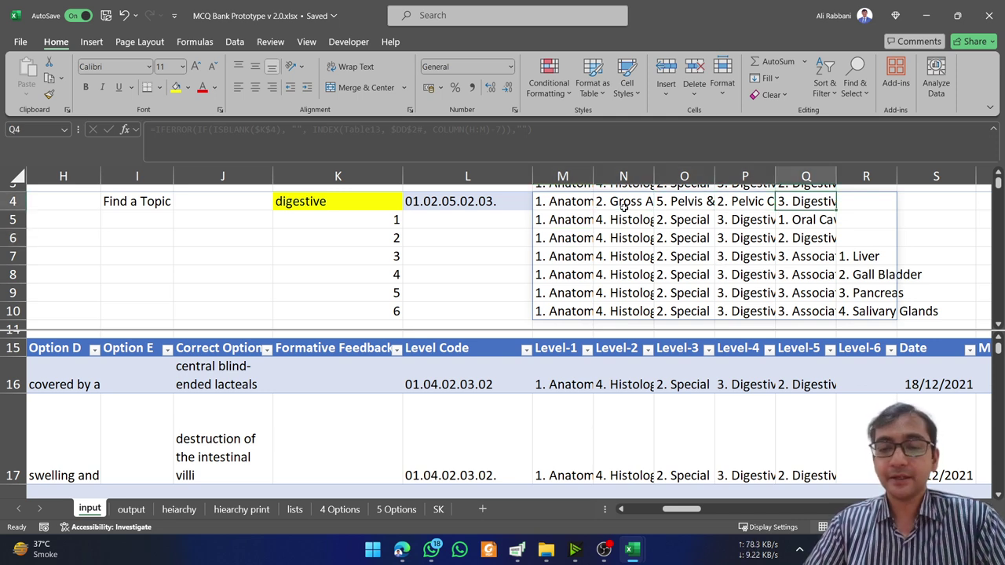
key("Left")
key("Left")
Examine the histology matches below row 4, going through their Level-2 to Level-6 entries
key("Down")
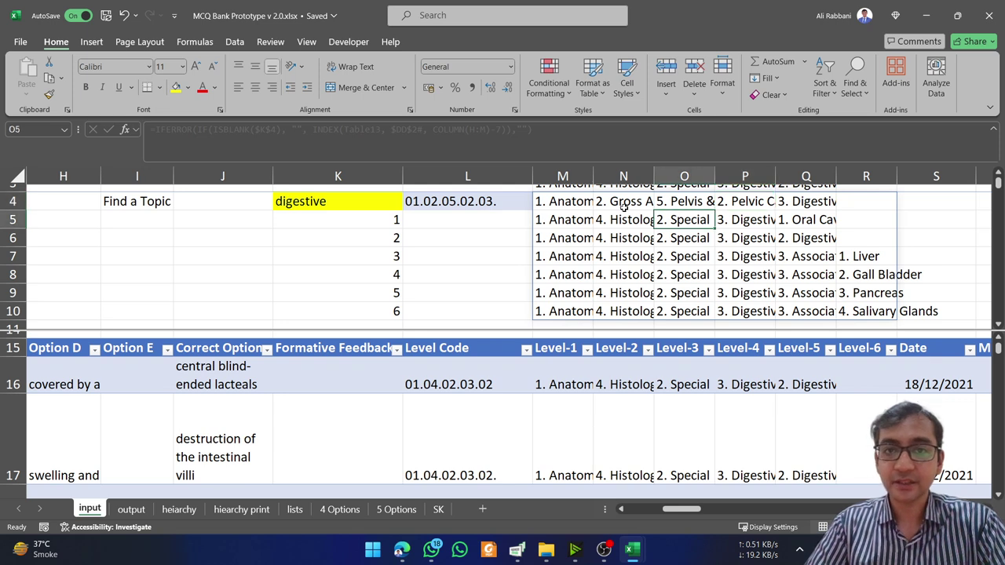
key("Left")
key("Down")
key("Up")
key("Right")
key("Right")
key("Down")
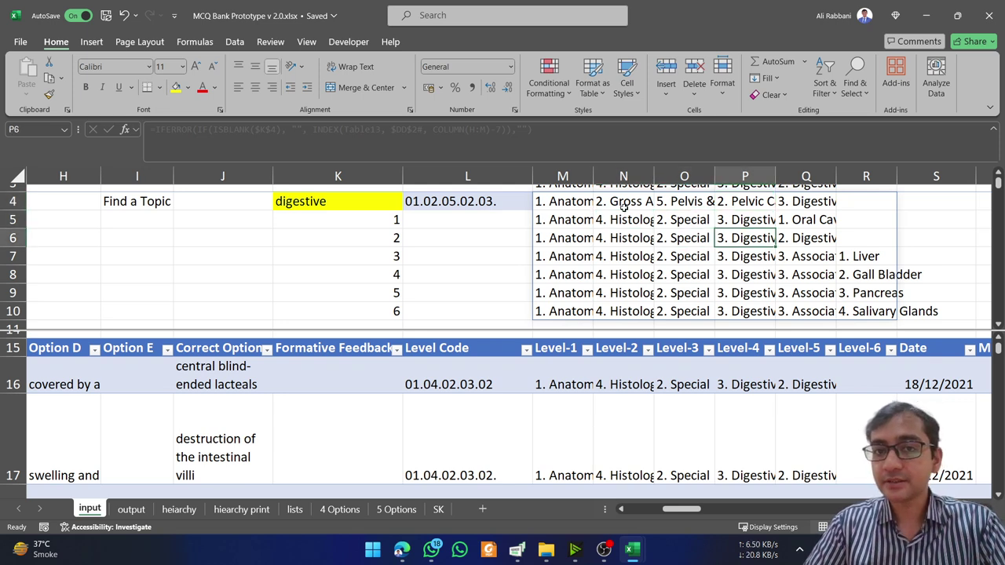
key("Up")
key("Right")
key("Down")
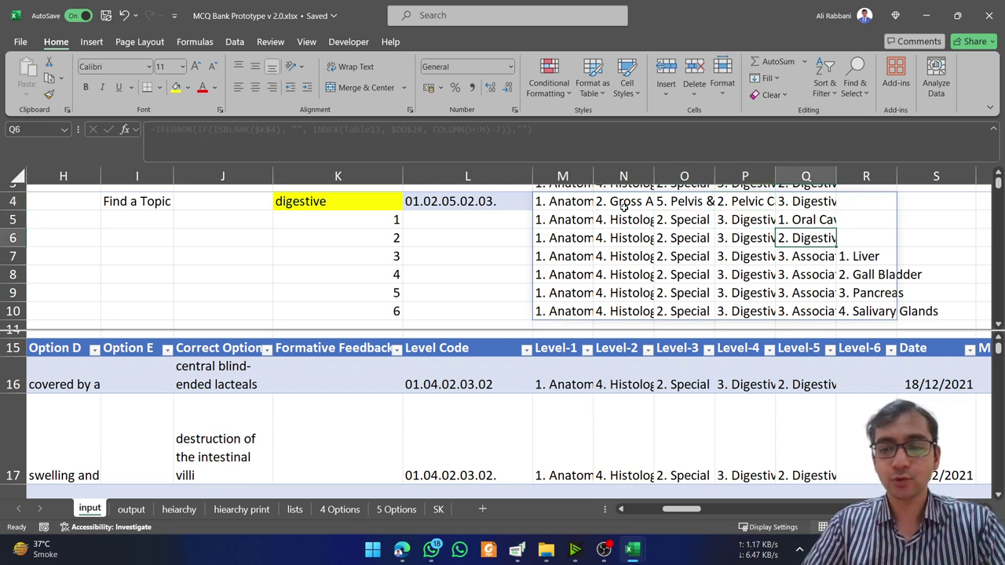
key("Down")
key("Down")
key("Right")
key("Down")
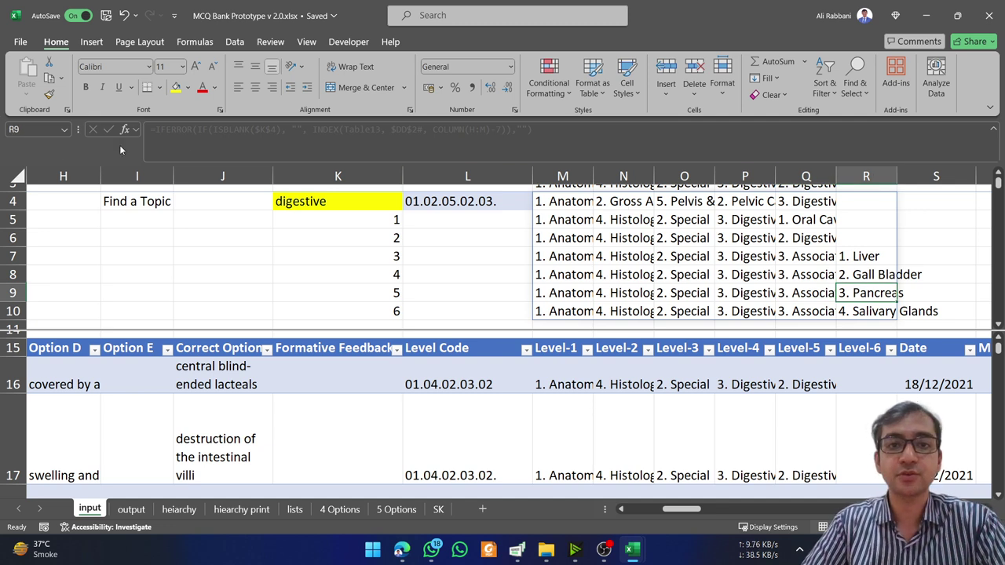
Replace the Find a Topic search term in cell K4 with "hand"
left_click(300, 203)
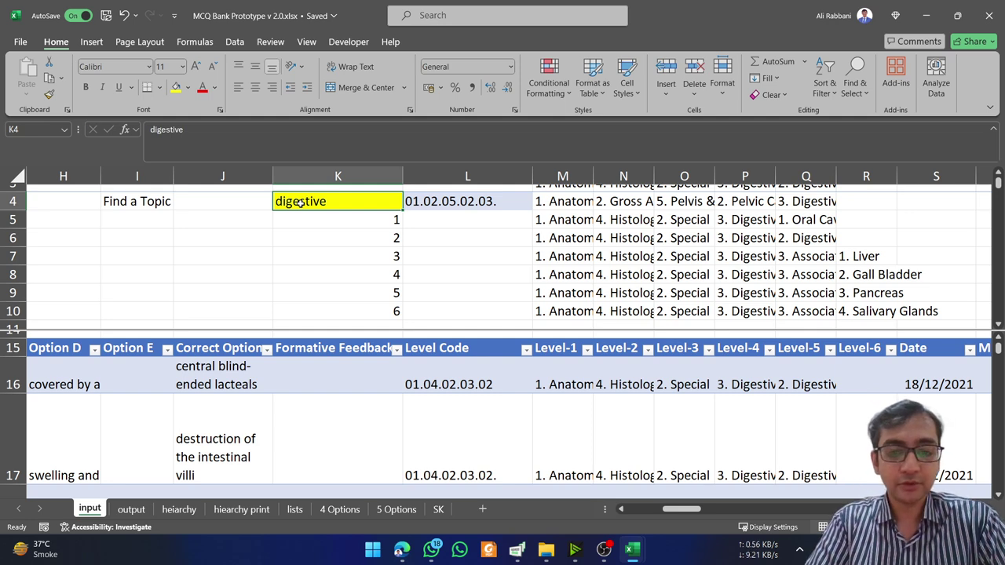
type("hand")
key("Return")
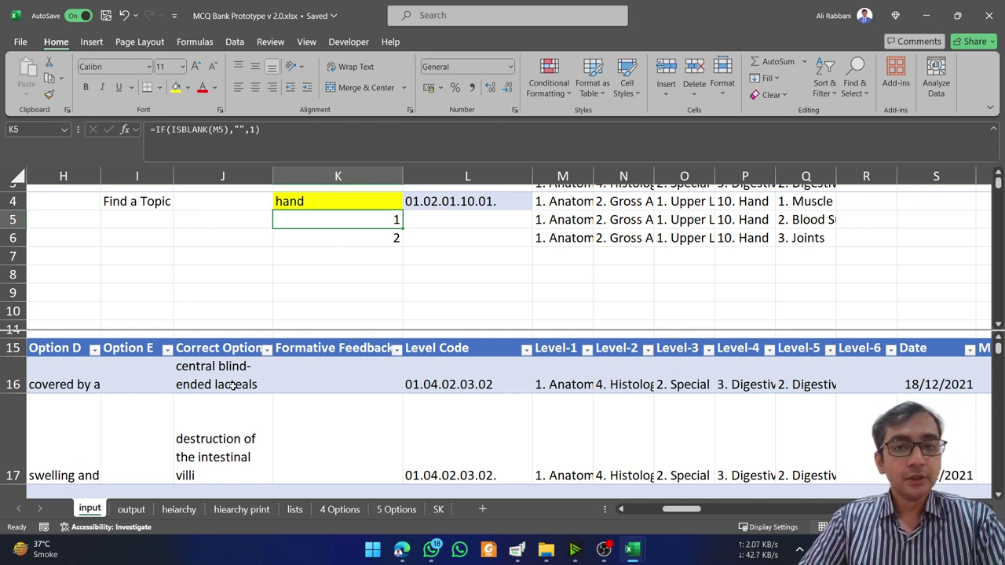
scroll(232, 386, "down", 3)
scroll(233, 386, "up", 3)
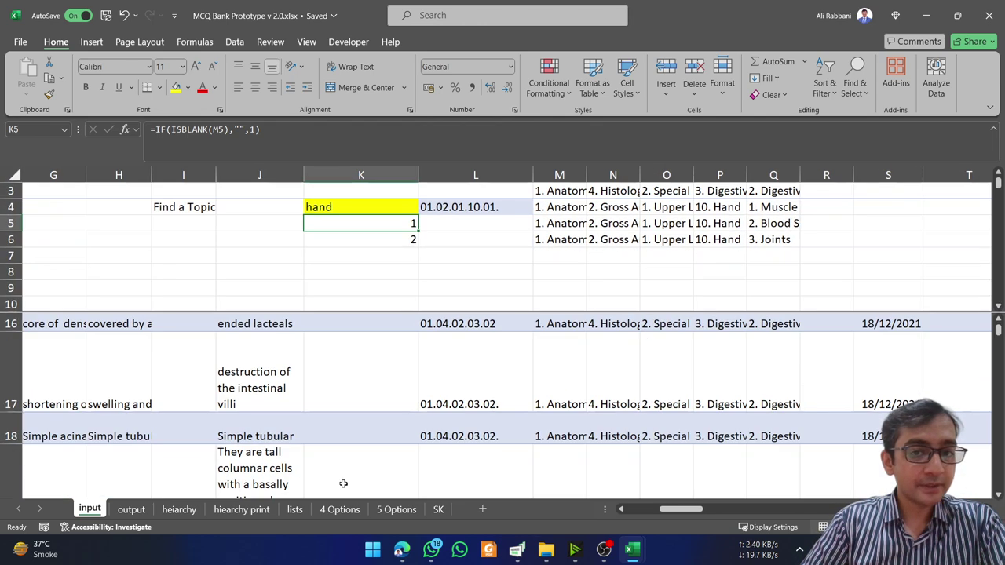
Switch to the MCQ Bank Prototype (MedEd).xlsx workbook and look over its input sheet
mouse_move(625, 556)
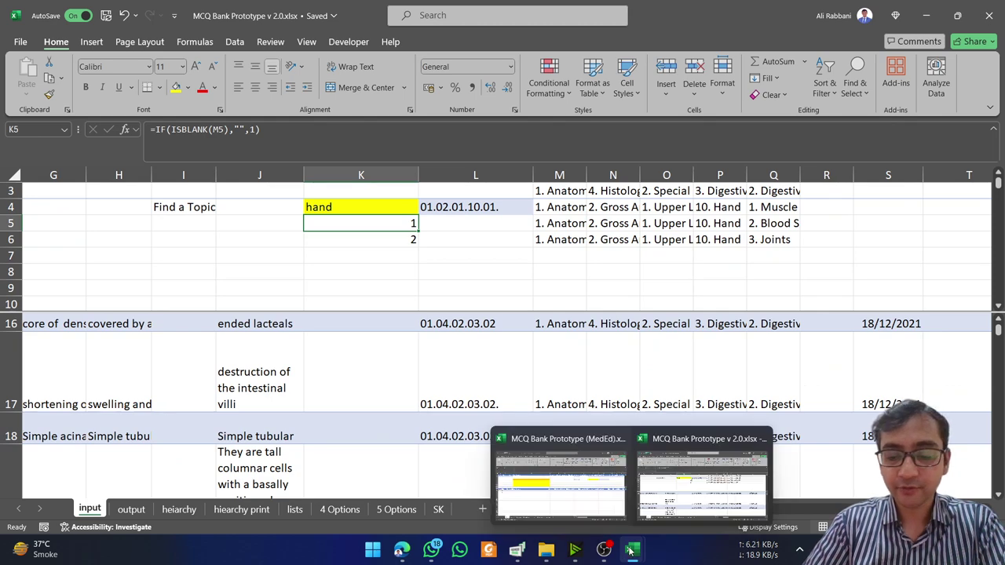
left_click(560, 477)
left_click(267, 431)
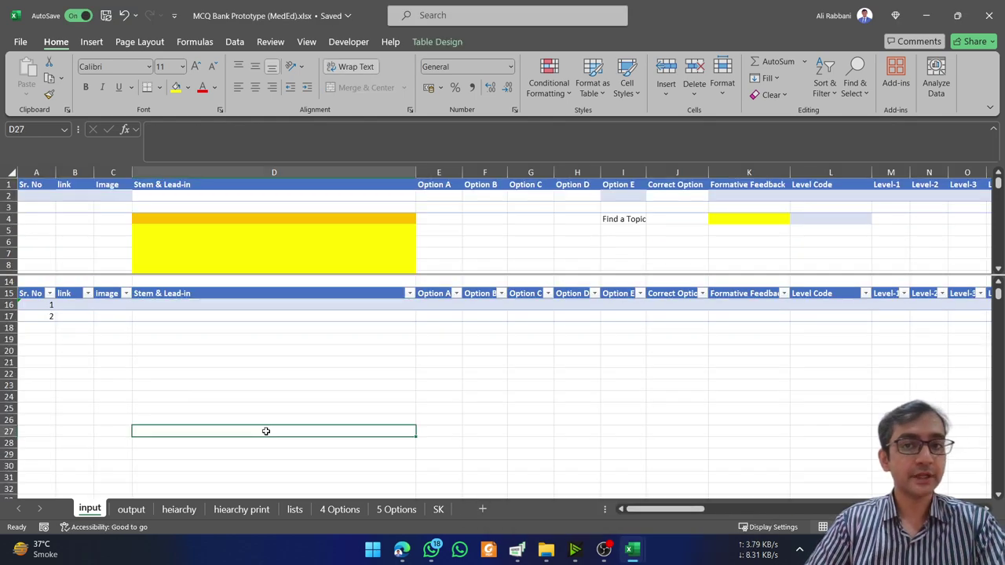
scroll(266, 431, "up", 4)
scroll(266, 431, "down", 2)
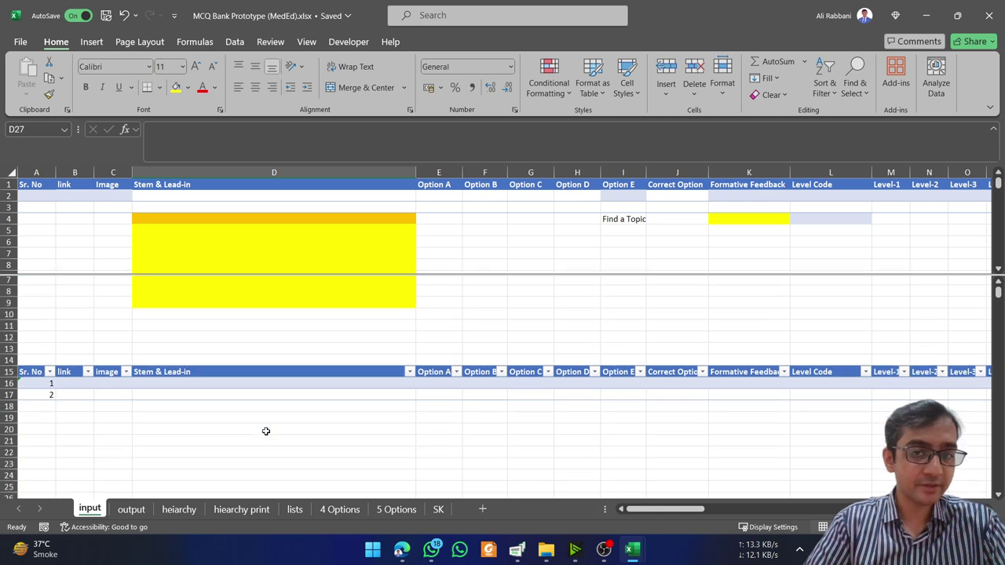
Look at the MedEd workbook's output sheet and view its heiarchy sheet from the first row
left_click(132, 508)
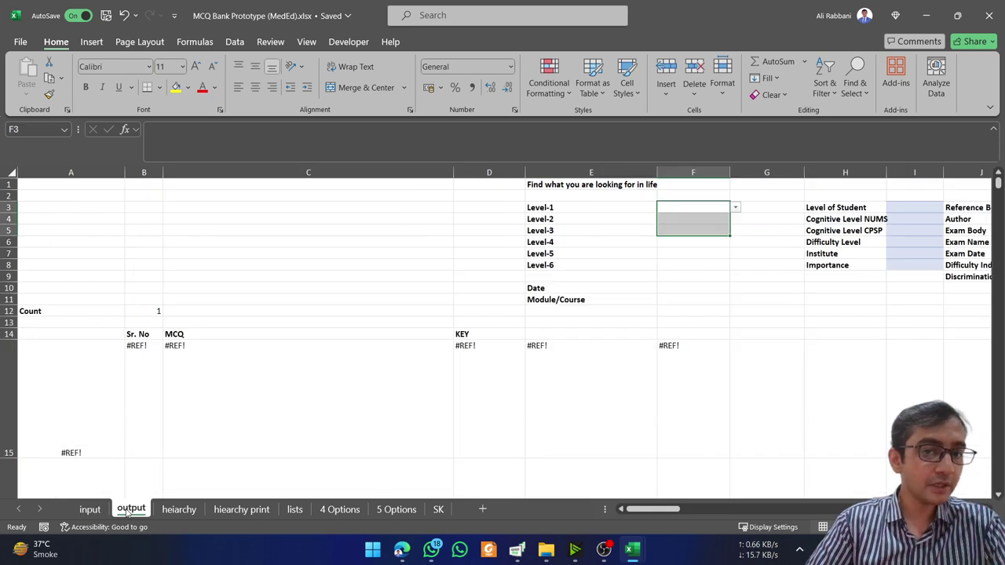
left_click(172, 510)
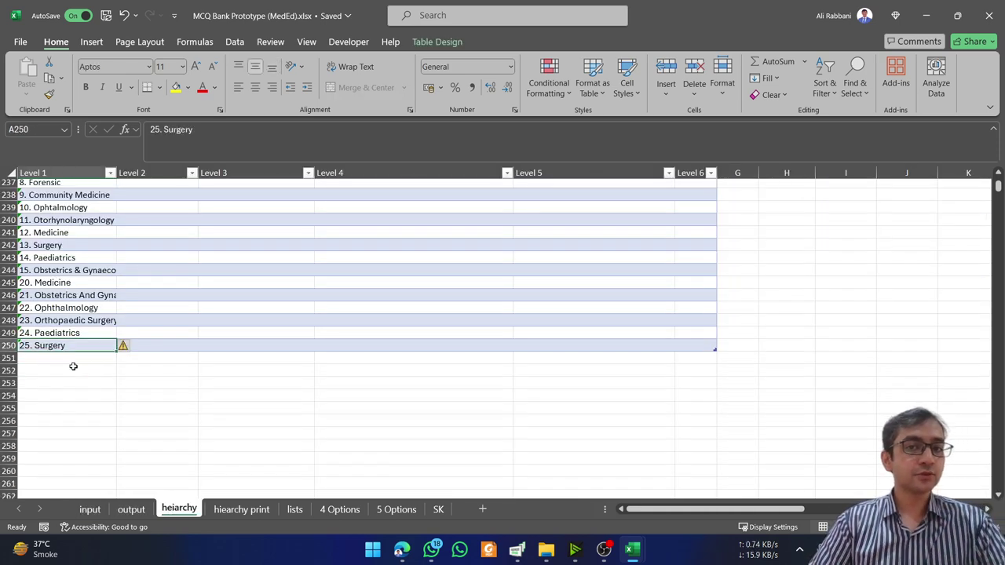
key("ctrl+Home")
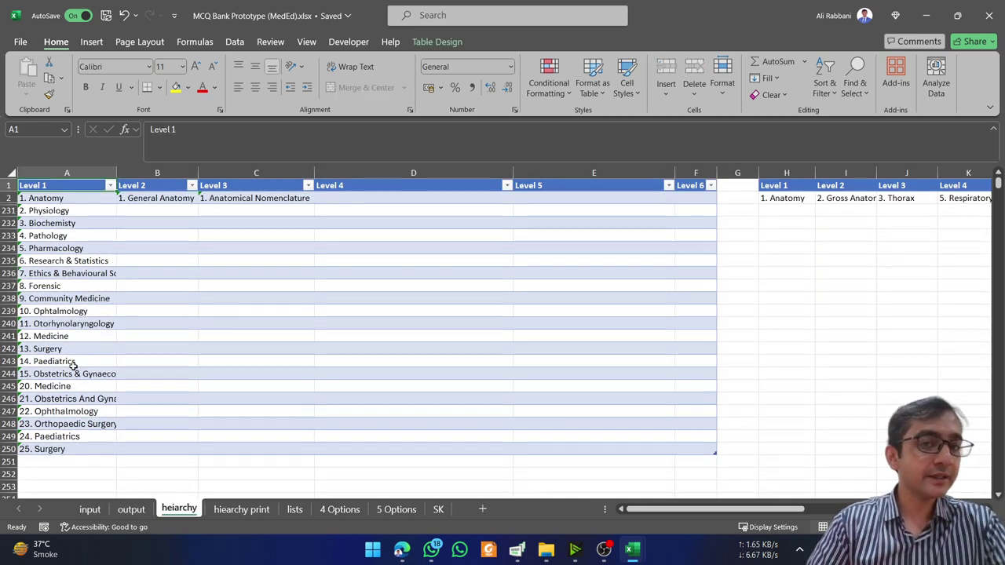
Examine the Level 1 subjects in column A, from 1. Anatomy to 15. Obstetrics & Gynaecology and from 20. Medicine to 25. Surgery
left_click(61, 201)
left_click(54, 363, "shift")
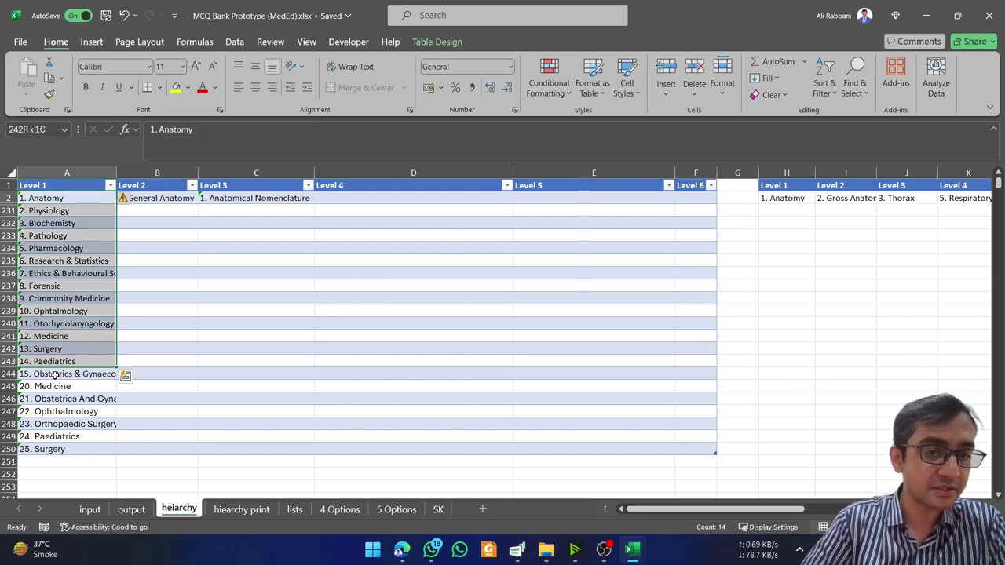
left_click(55, 375, "shift")
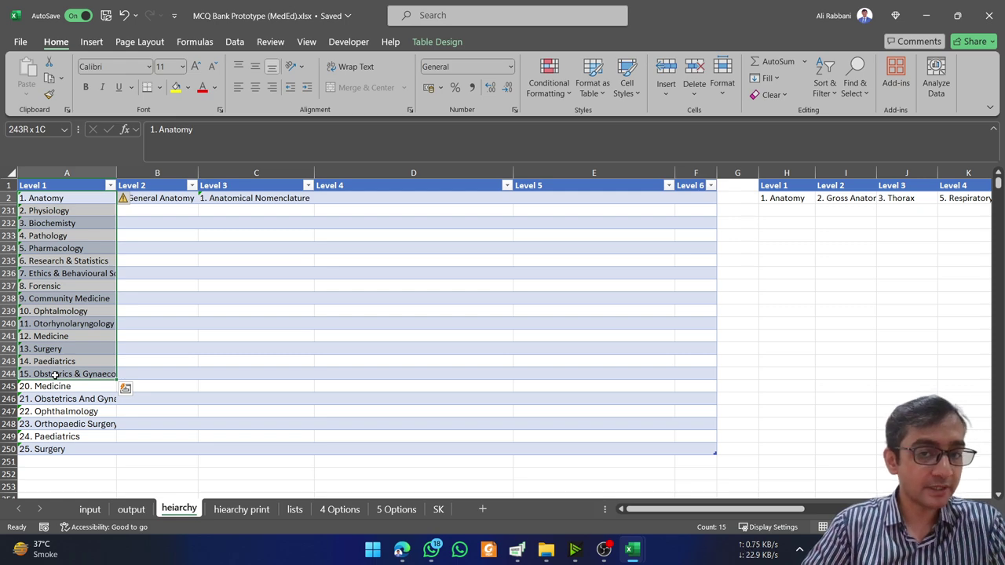
left_click(57, 385)
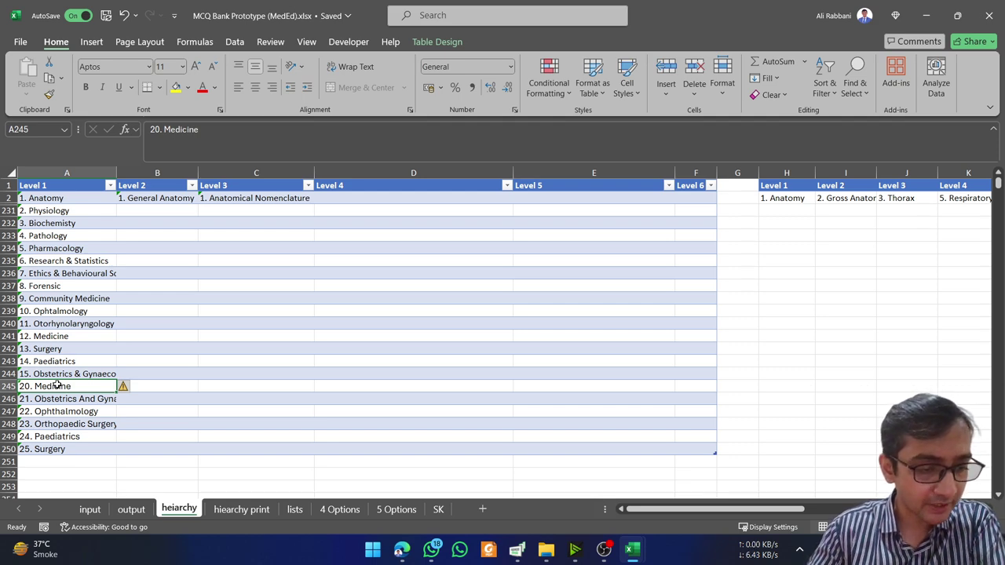
key("Down")
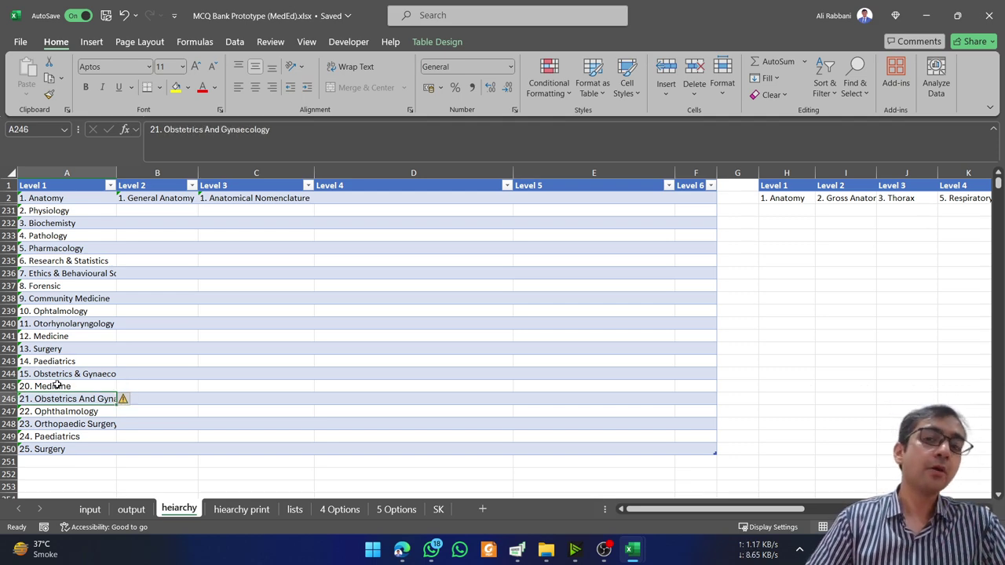
key("Down")
key("Down")
key("Down")
key("Down")
key("Right")
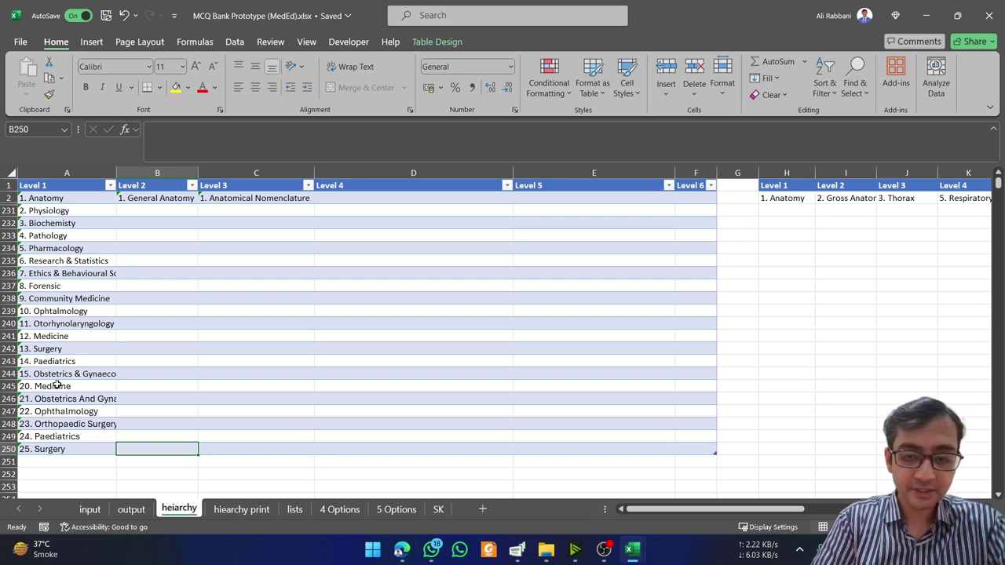
left_click(57, 385)
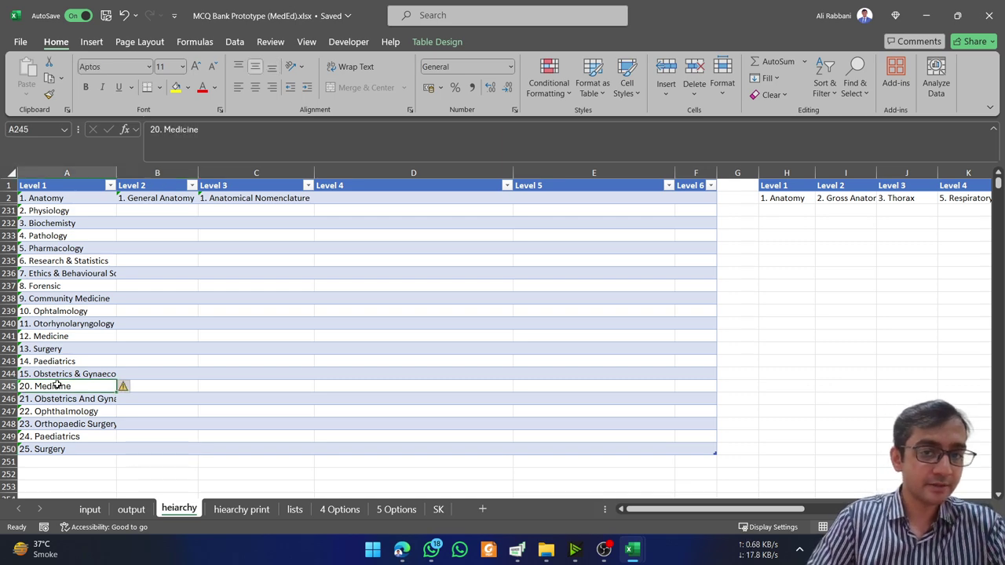
Enter 1. General in B250 and 2. Special in B251 as the Level 2 topics of 25. Surgery
left_click(153, 447)
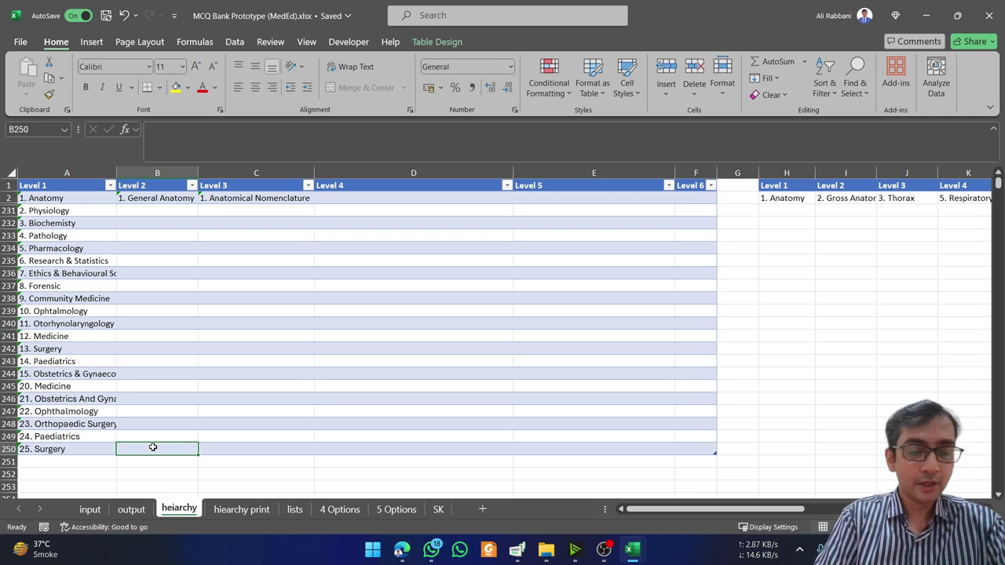
type("1. G")
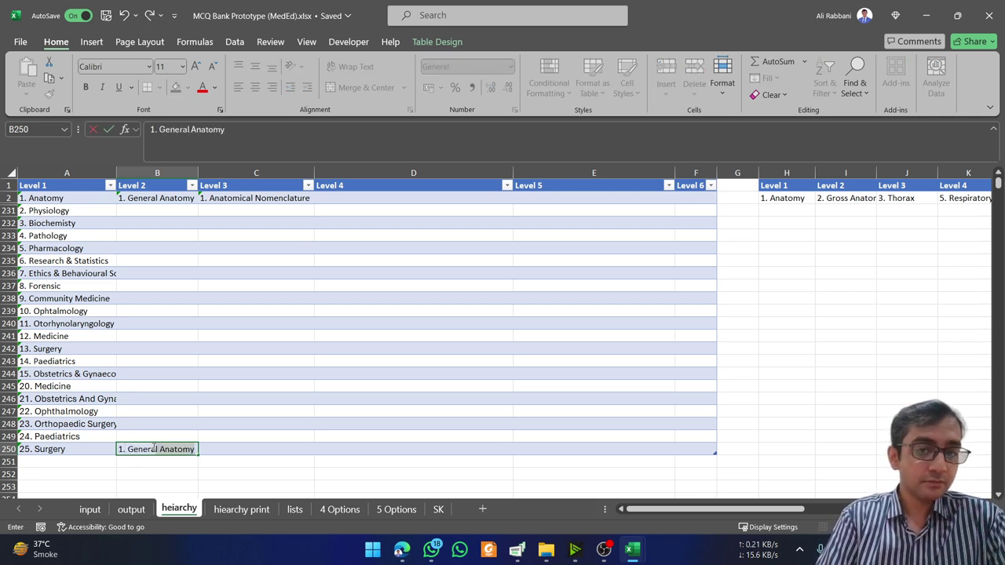
key("BackSpace")
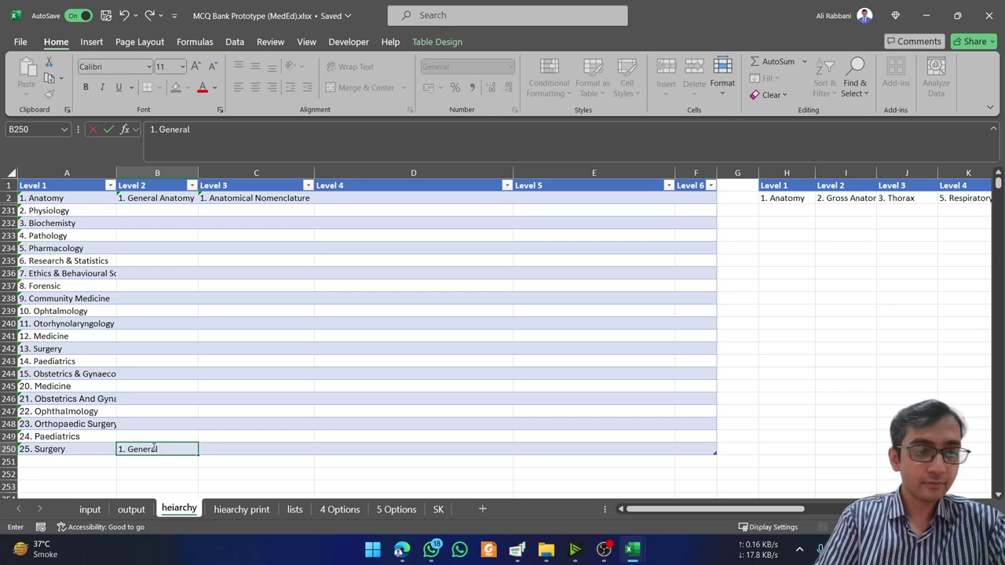
key("Return")
type("2/")
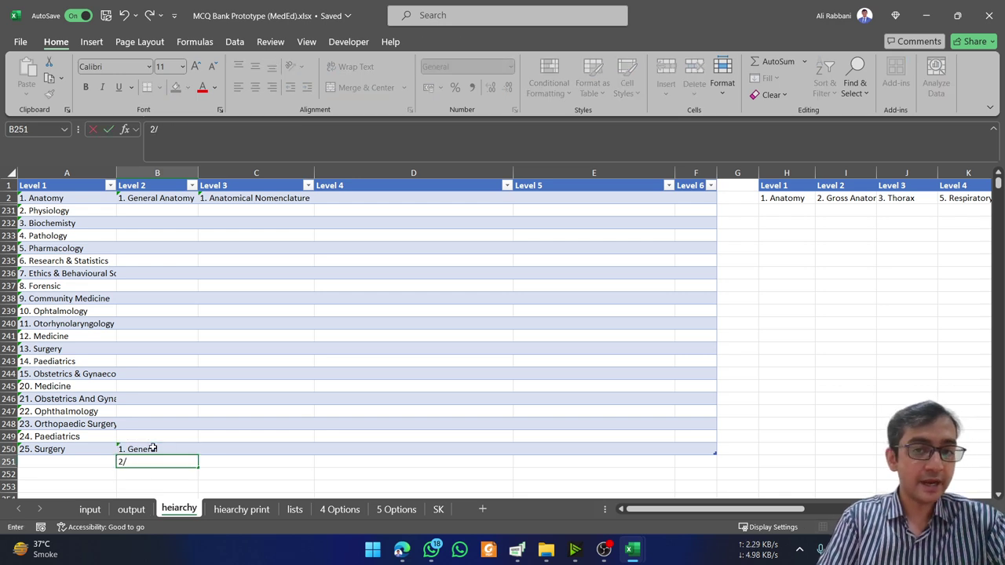
key("BackSpace")
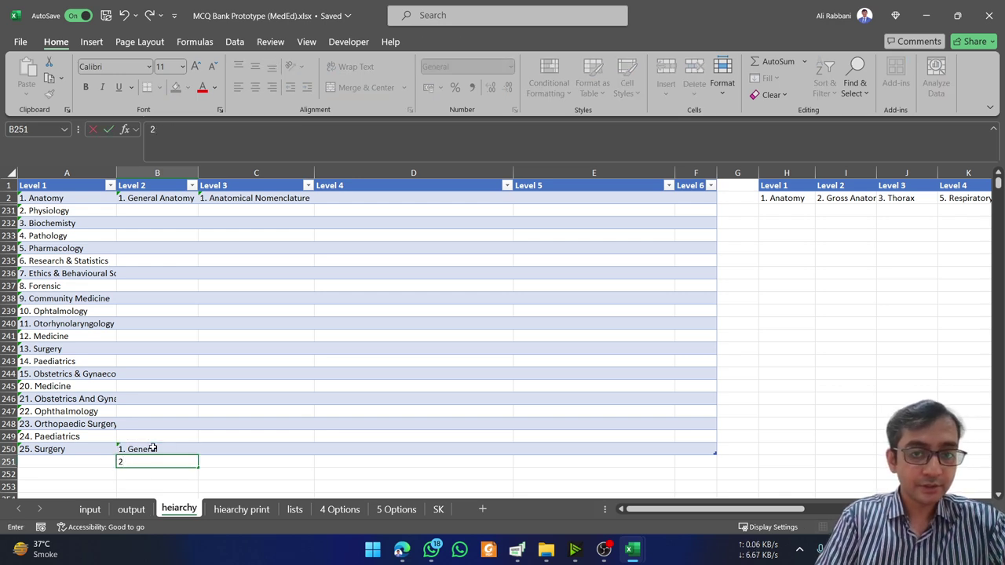
type(". Special")
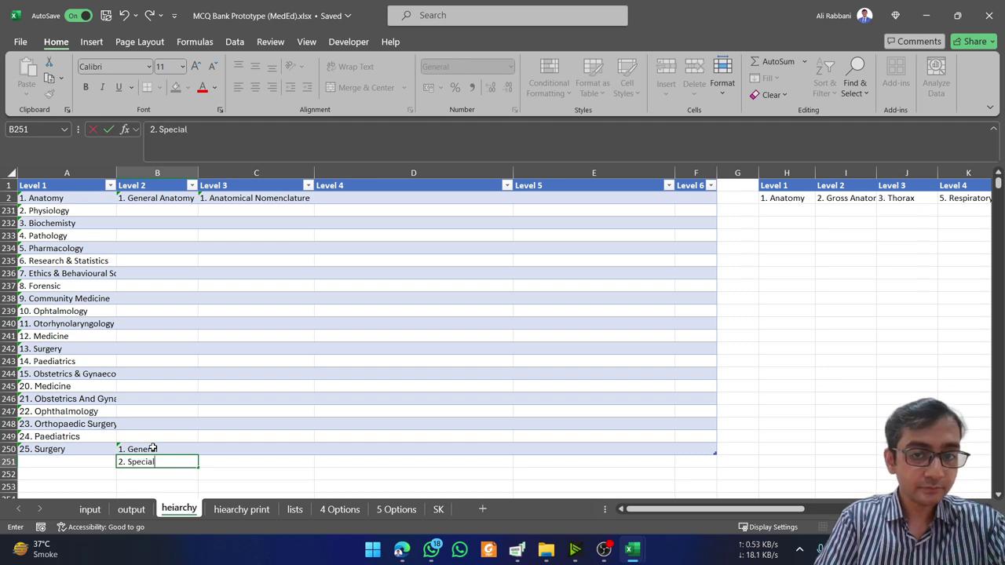
key("Return")
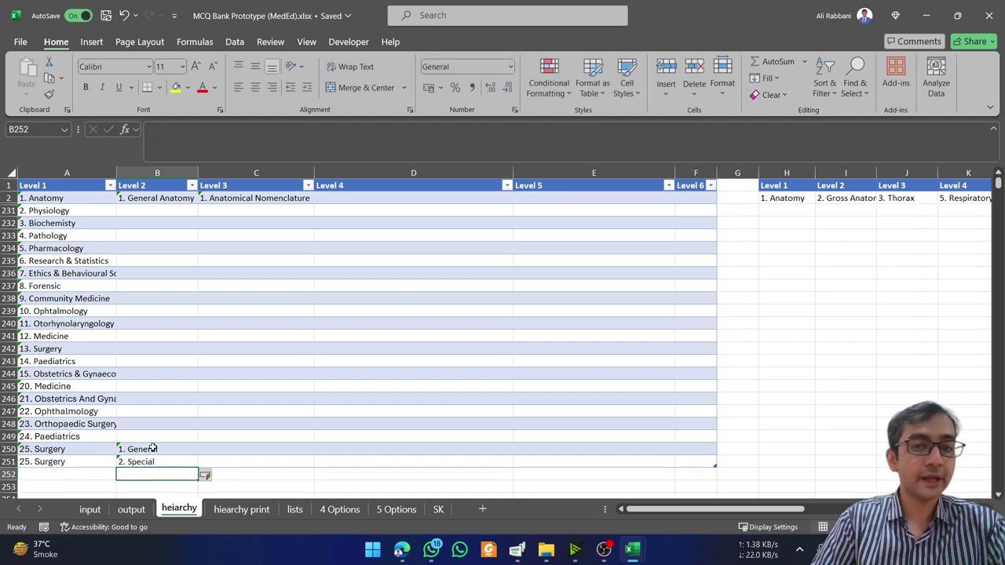
Enter 1. Digestive System in C251 and 2. Endocrine in C252 as Level 3 topics under 2. Special
key("Up")
key("Left")
key("Right")
key("Right")
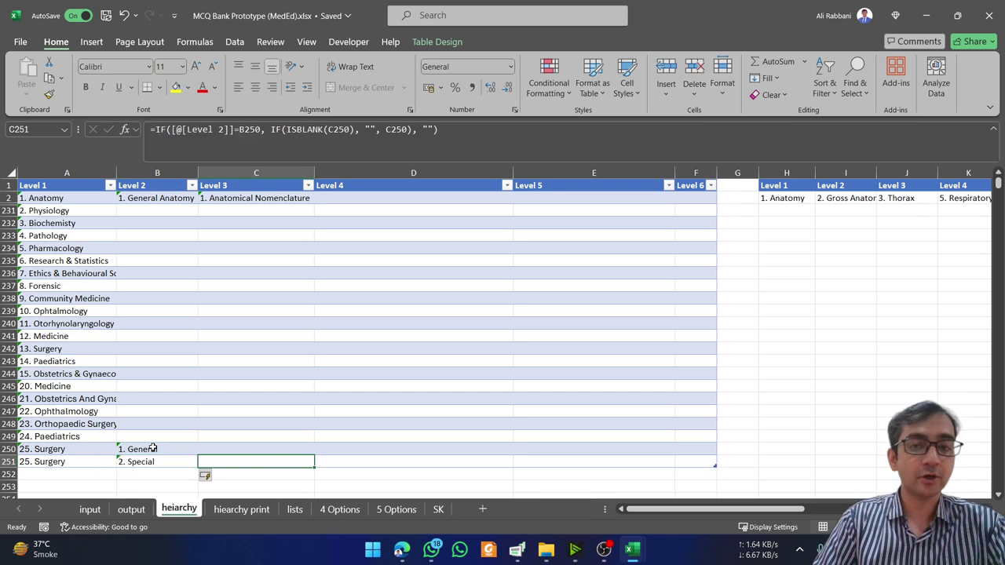
type("1.")
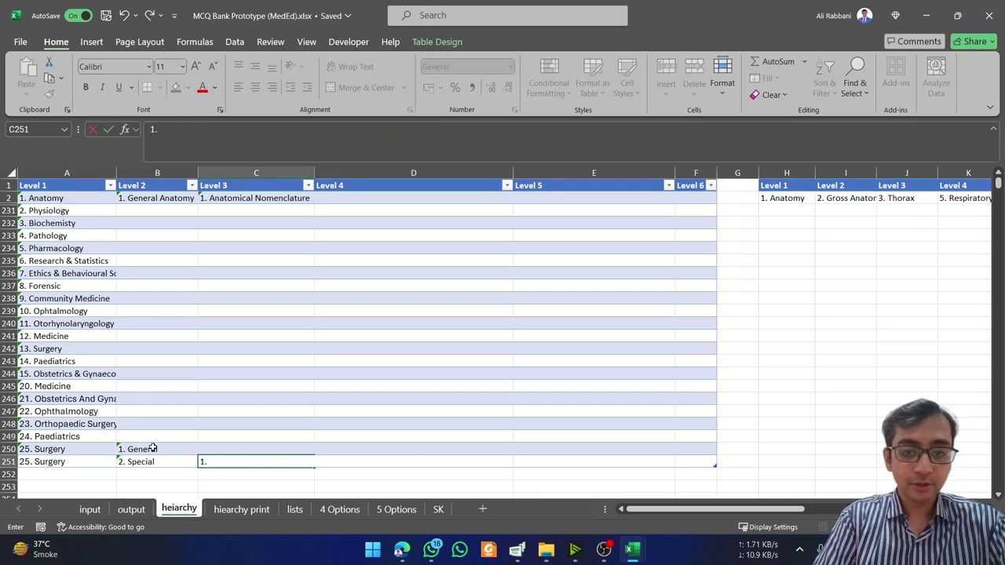
type(" Digestive System")
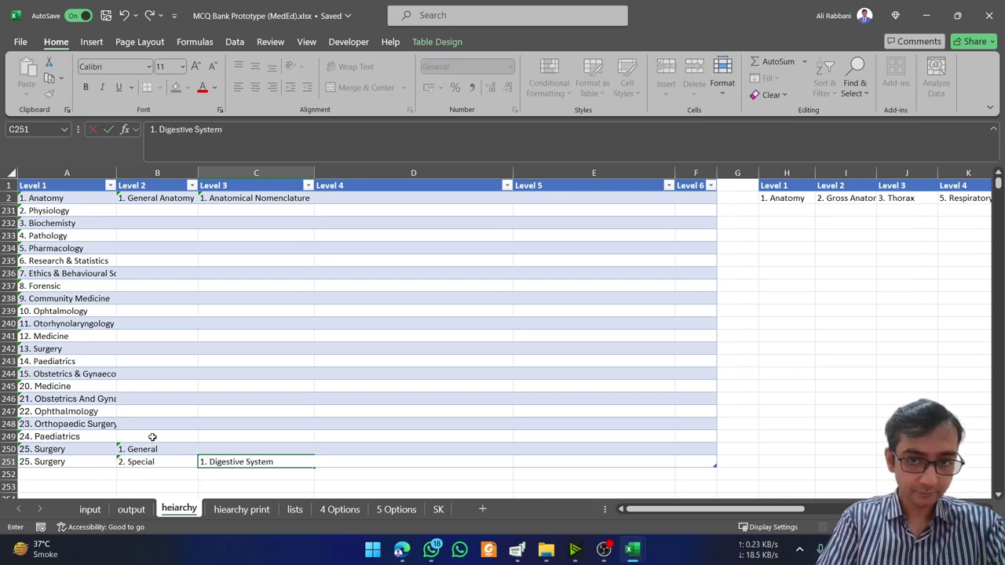
key("Return")
type("2. ")
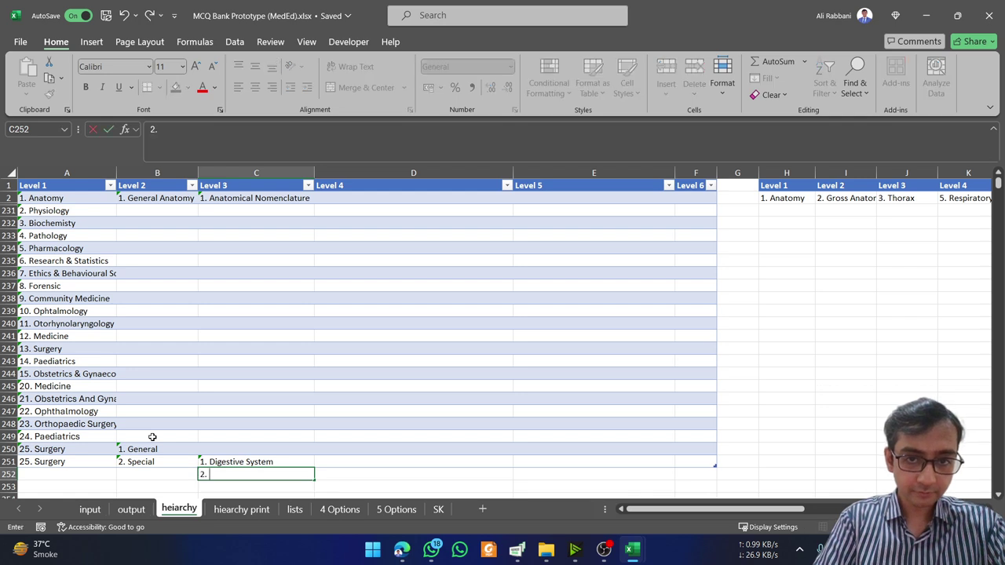
type("Endoc")
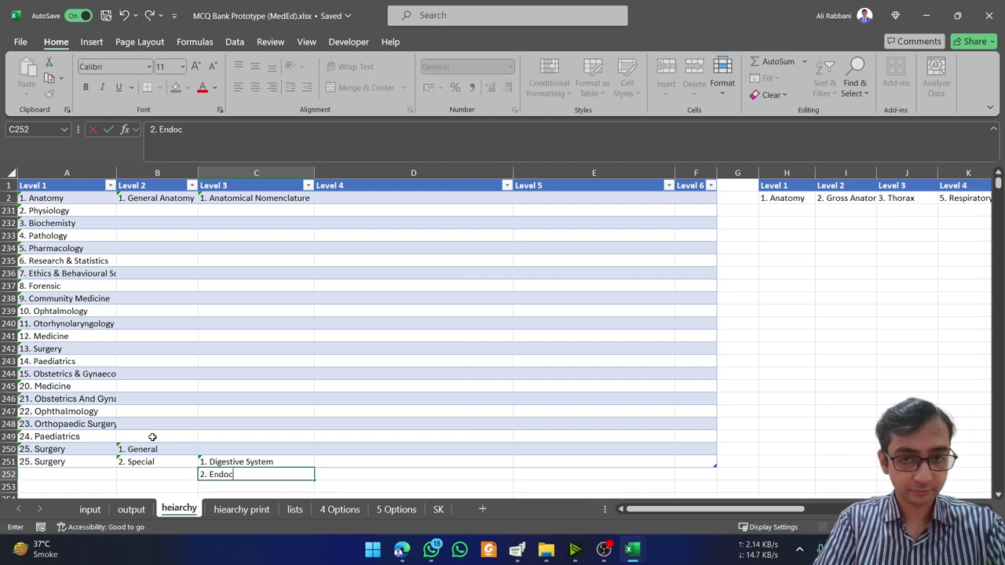
type("rine")
key("Return")
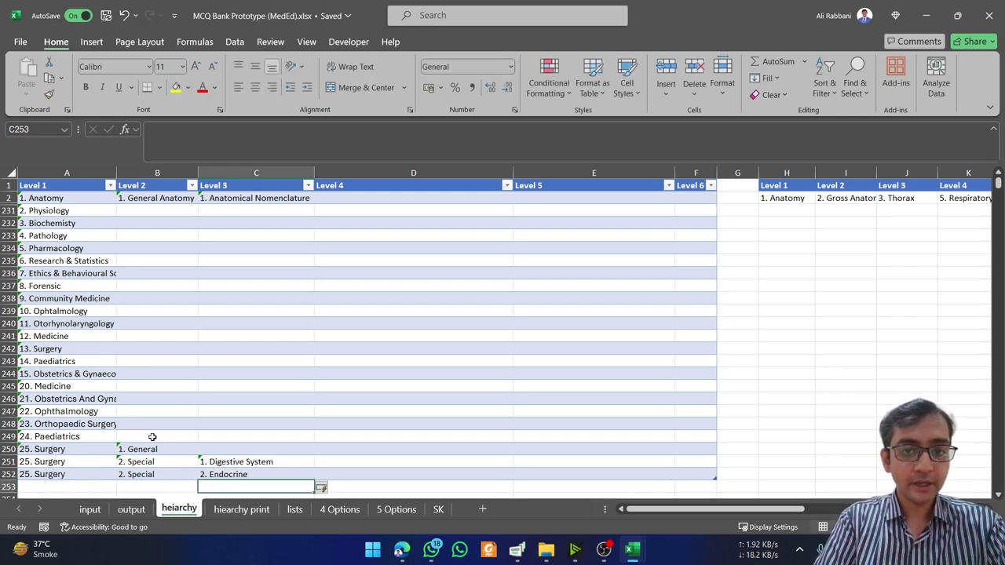
Add 3. Urinary in C253 as the next Level 3 topic under 2. Special
type("3.")
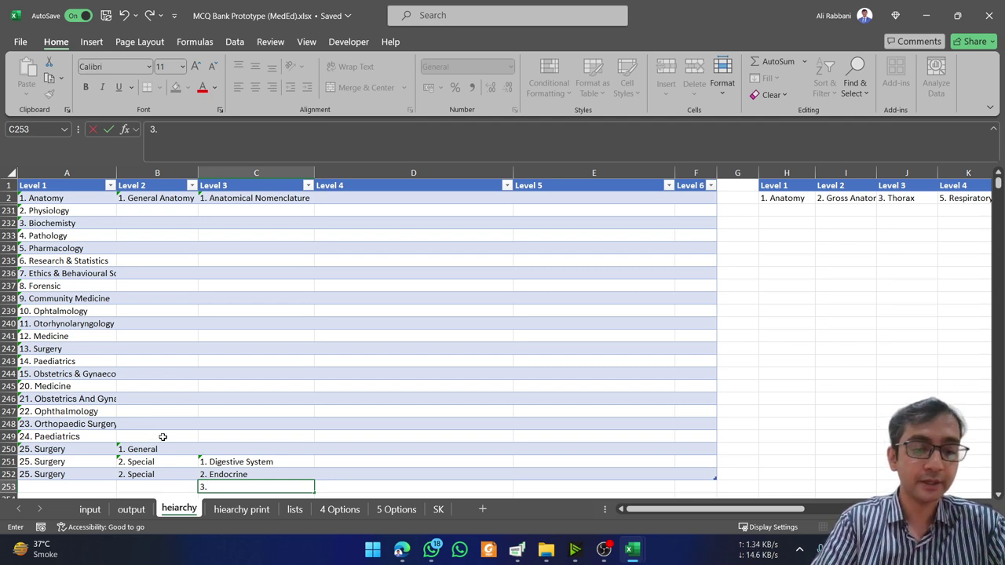
key("Return")
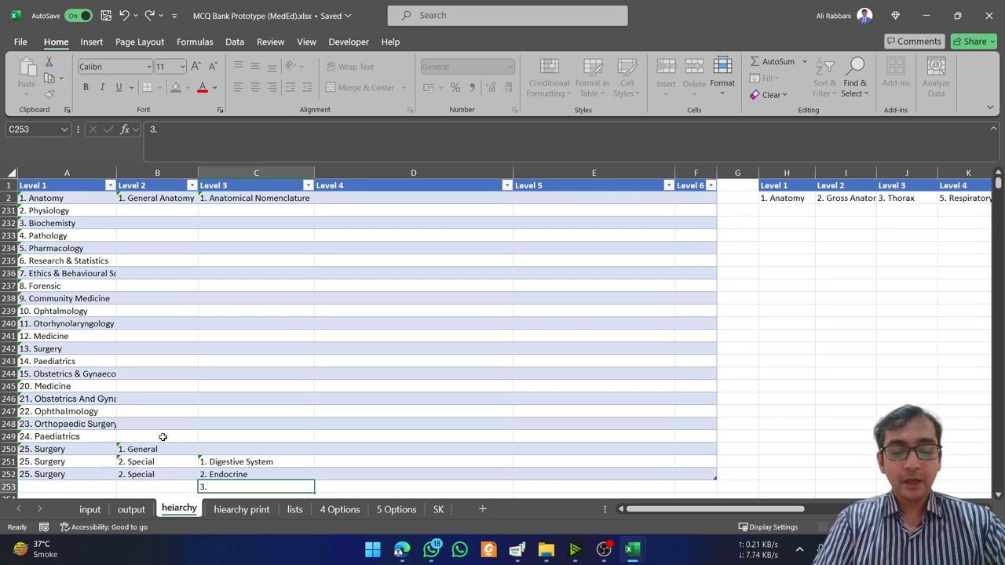
key("Escape")
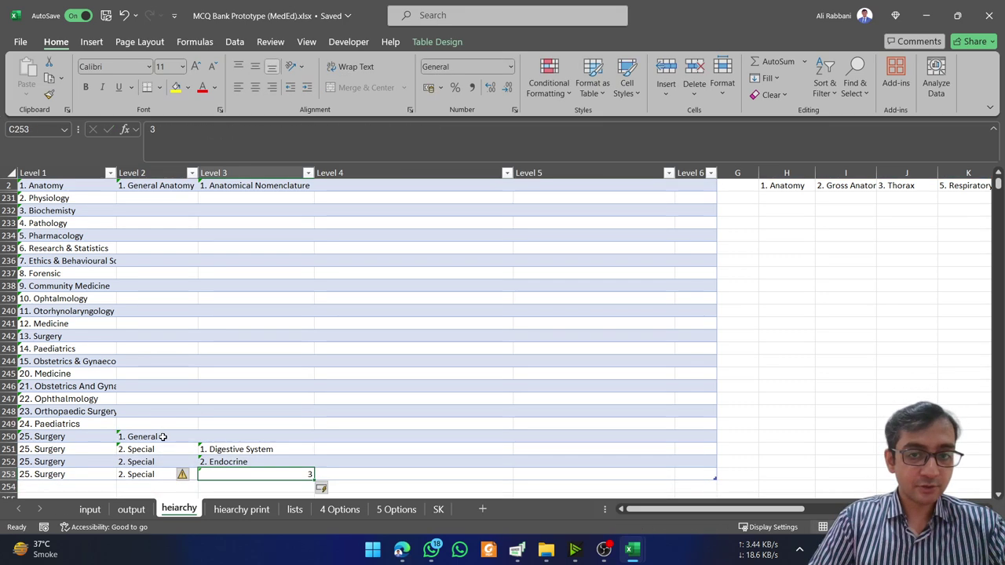
type("3.")
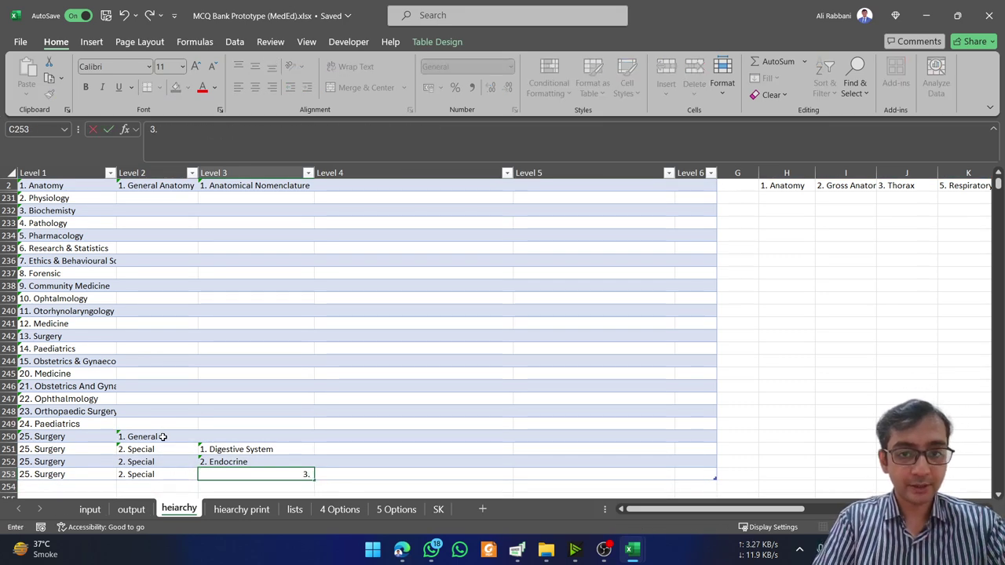
type(" Urinary")
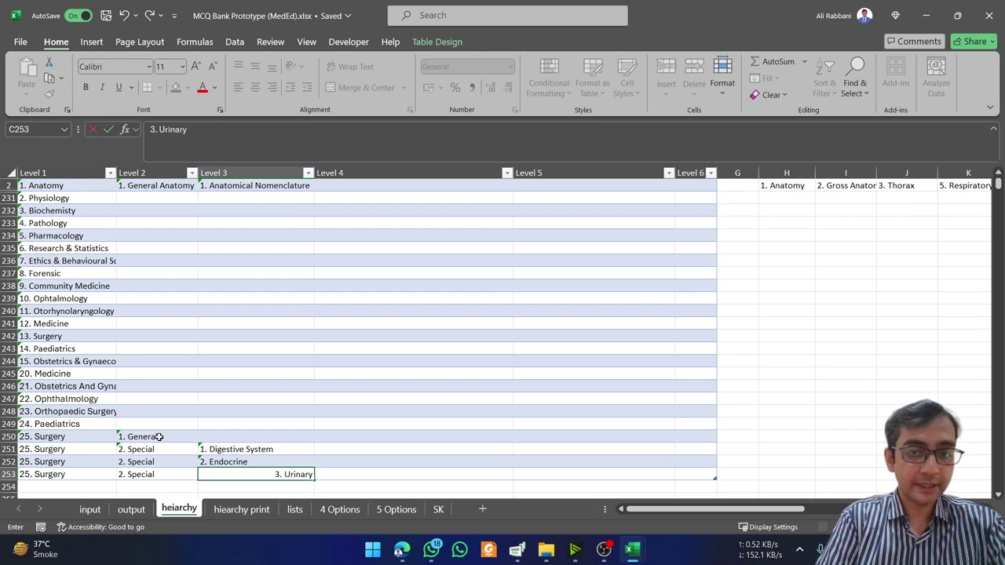
key("Return")
Look over the Level 3 and Level 4 cells of the Digestive System and Endocrine rows
key("Up")
key("Up")
key("Right")
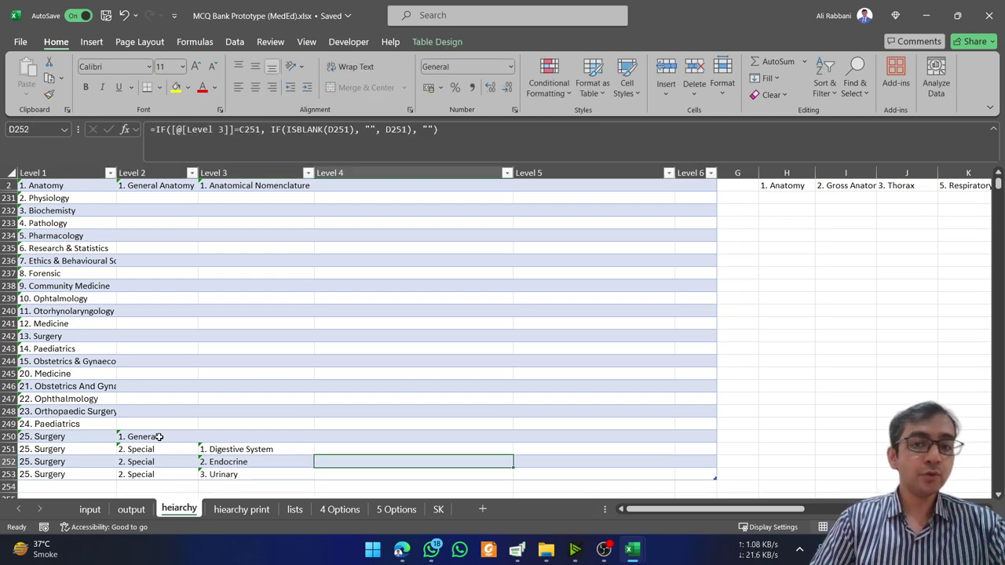
key("Up")
key("Left")
key("Right")
key("Left")
key("Down")
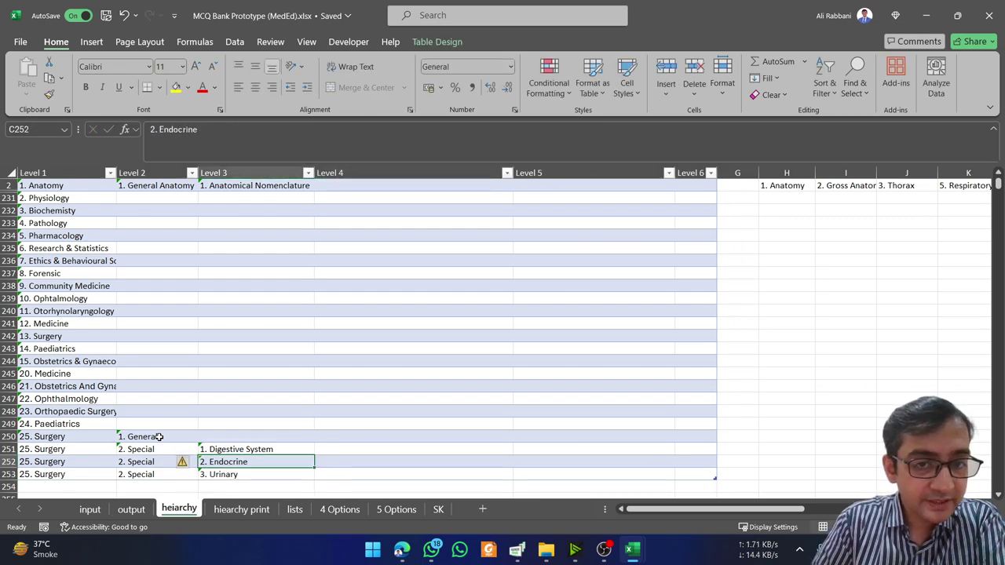
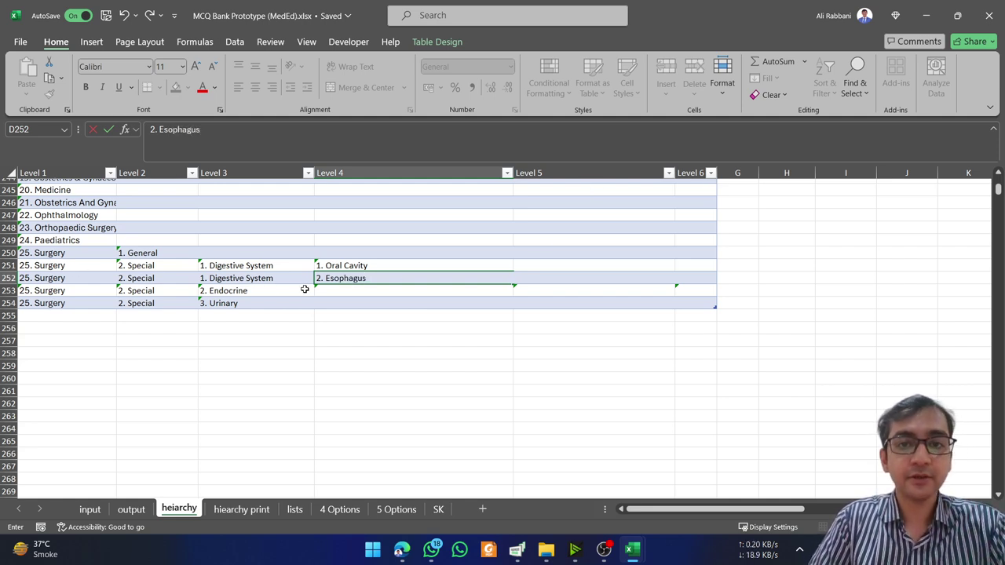
Confirm 2. Esophagus in D252, insert a table row above 2. Endocrine, and enter 3. Stomach as its Level 4 topic
key("Return")
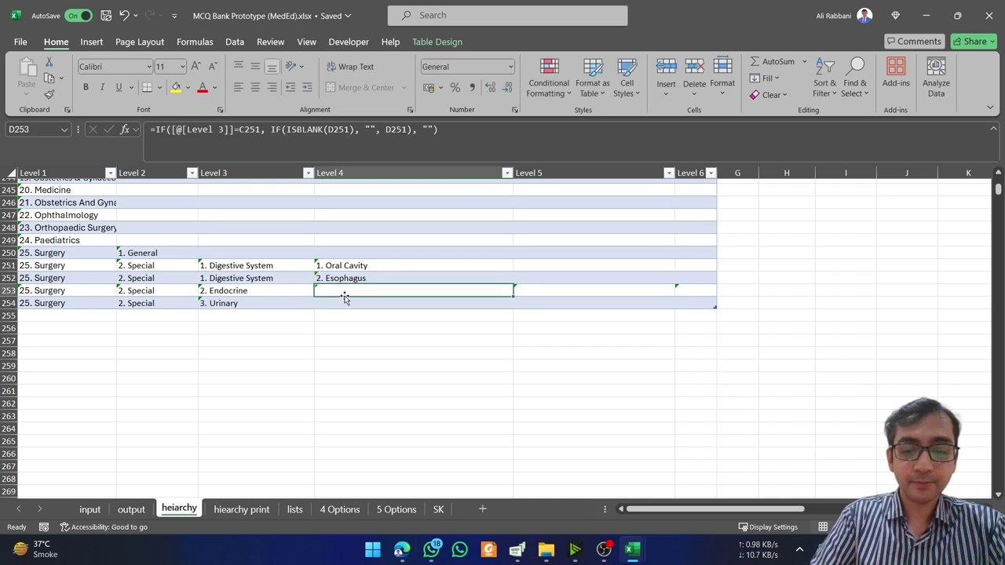
key("shift+F10")
key("Down")
key("Down")
key("Down")
key("Down")
key("Down")
key("Down")
key("Right")
key("Down")
key("Return")
type("3.")
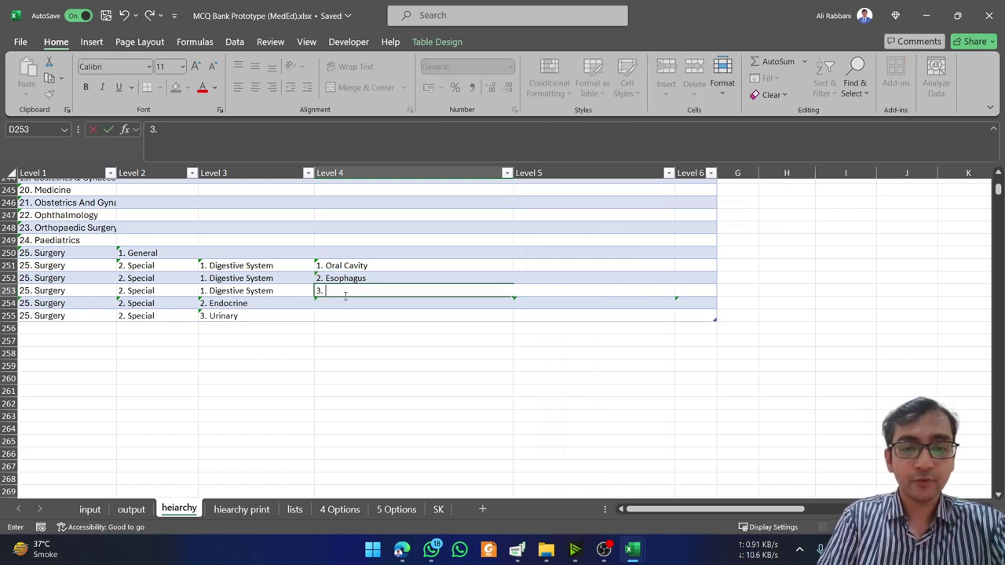
type(" Stomach")
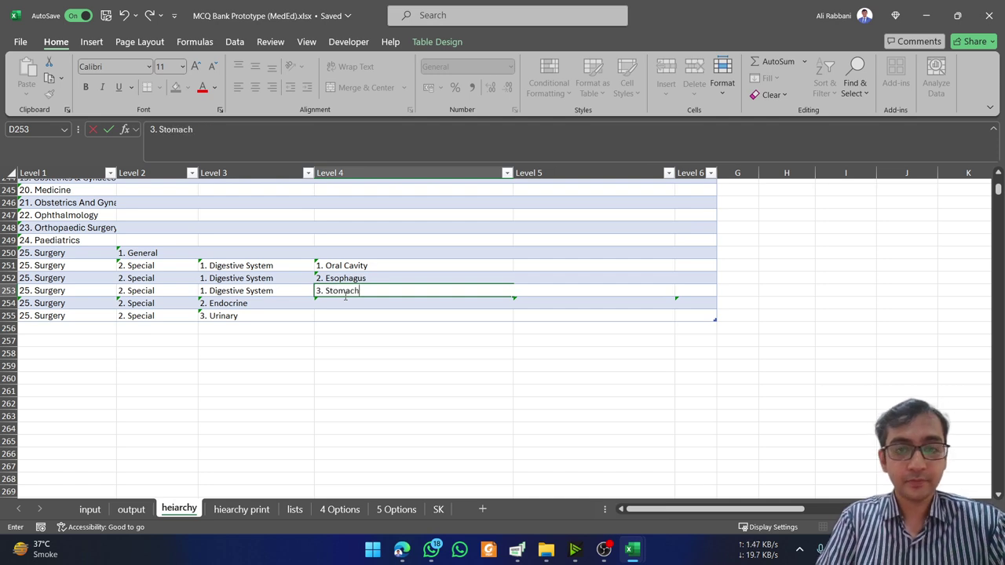
key("Return")
Enter "1." in C250, the Level 3 cell of Surgery's 1. General row
key("Up")
key("Left")
key("Up")
key("Up")
key("Up")
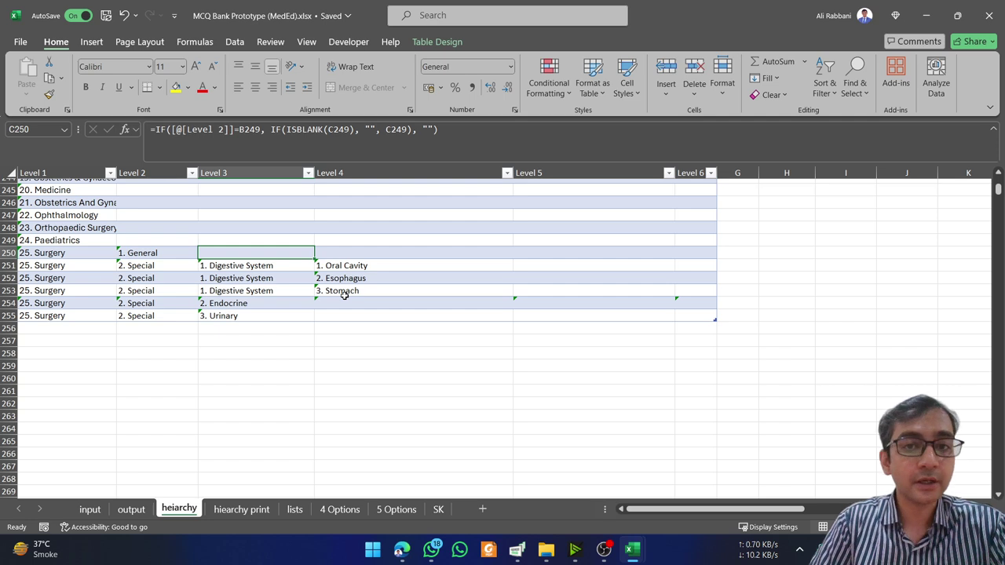
type("1.")
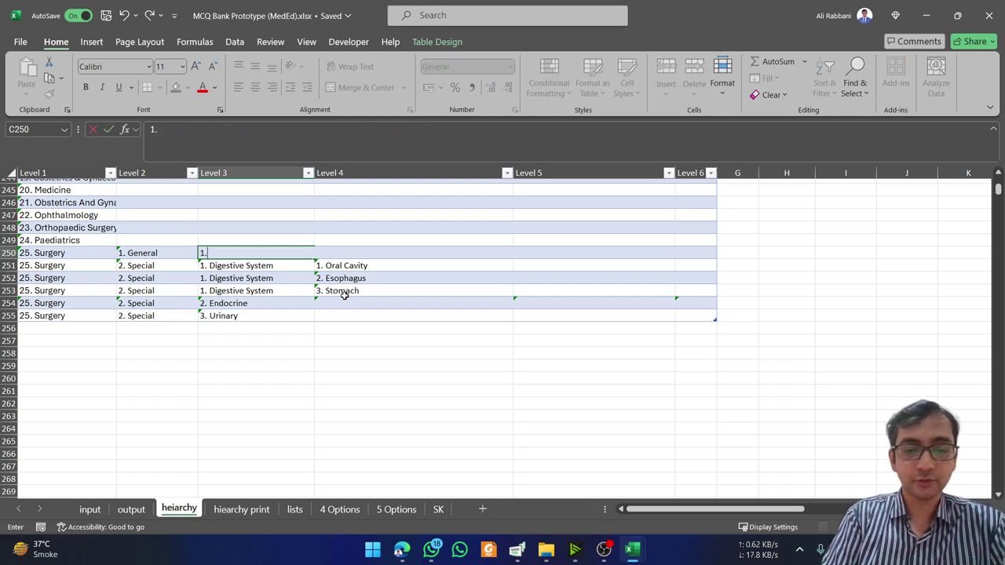
key("Return")
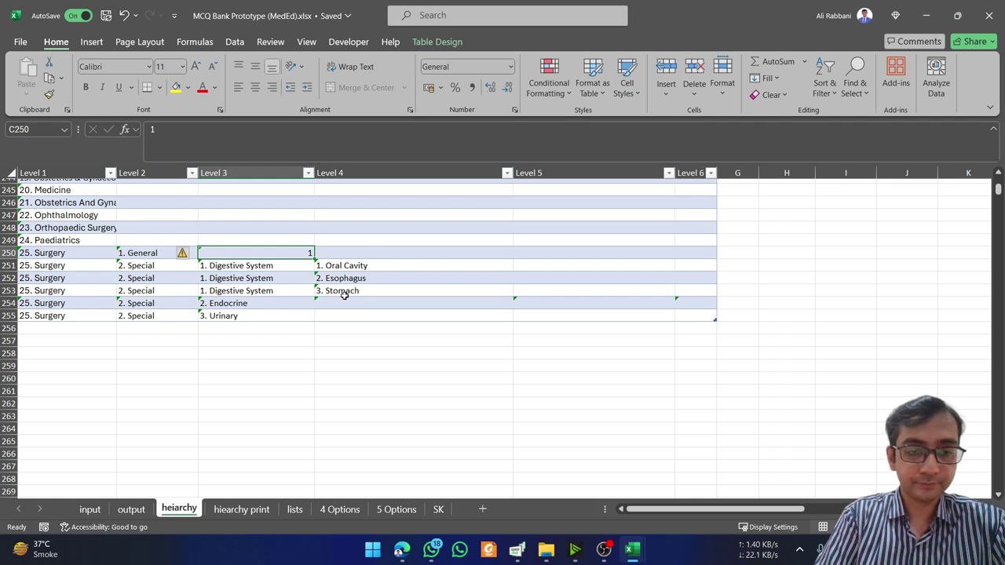
Replace the Level 3 entry of Surgery's 1. General row in C250 with "1. Antispectis"
left_click(344, 295)
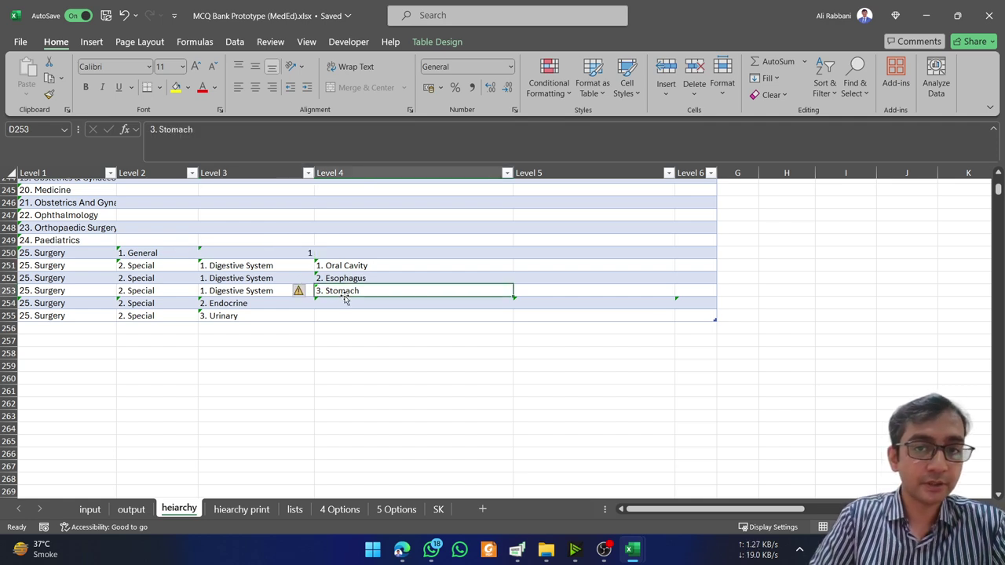
key("Left")
key("Left")
key("Up")
key("Up")
key("Up")
key("Right")
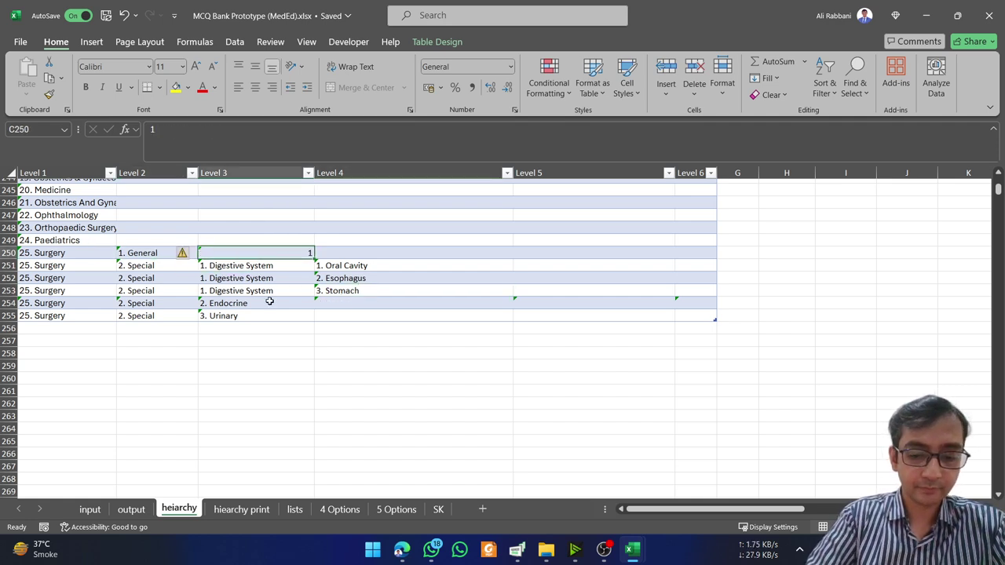
type("1. Ant")
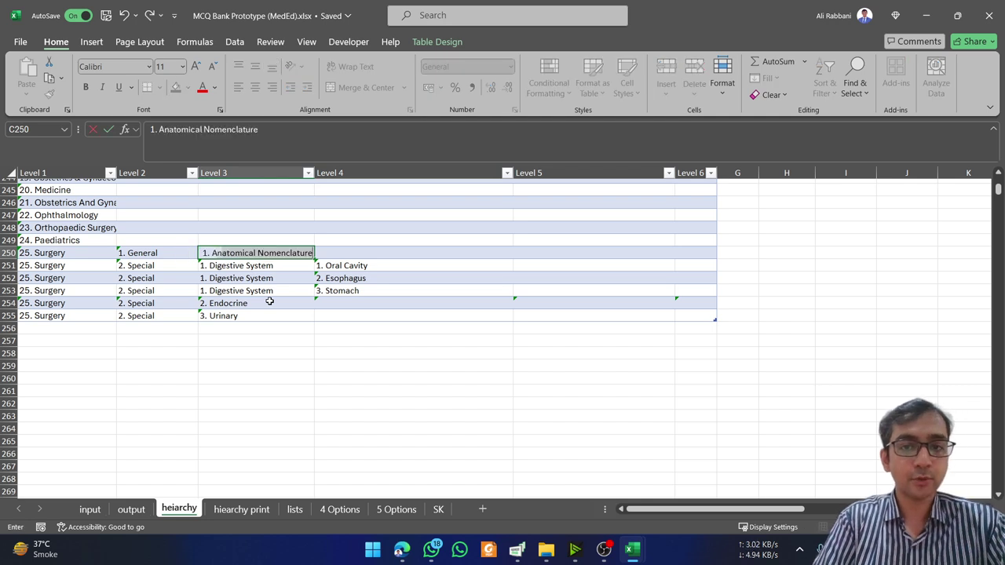
type("ispective")
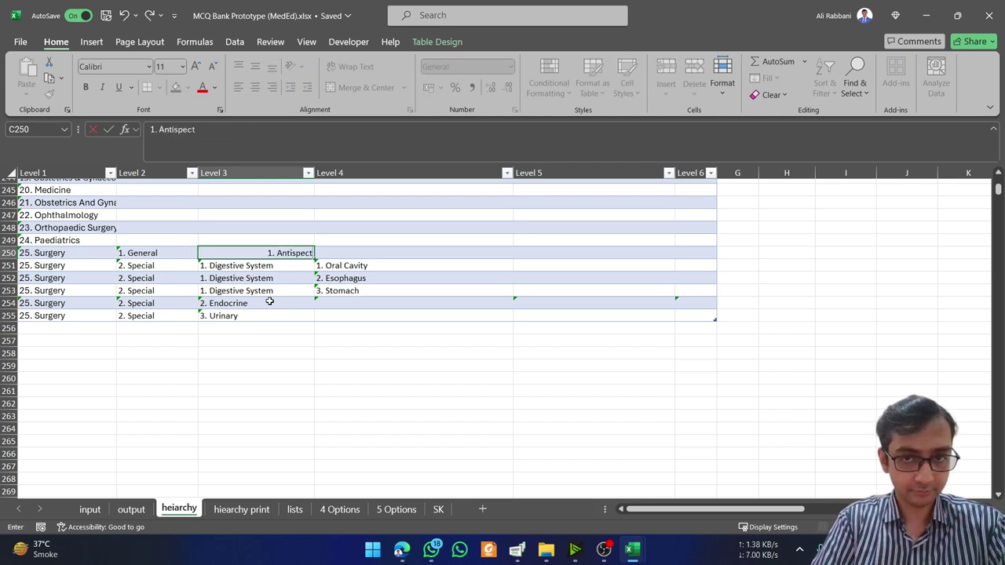
key("BackSpace")
key("BackSpace")
type("s")
key("Return")
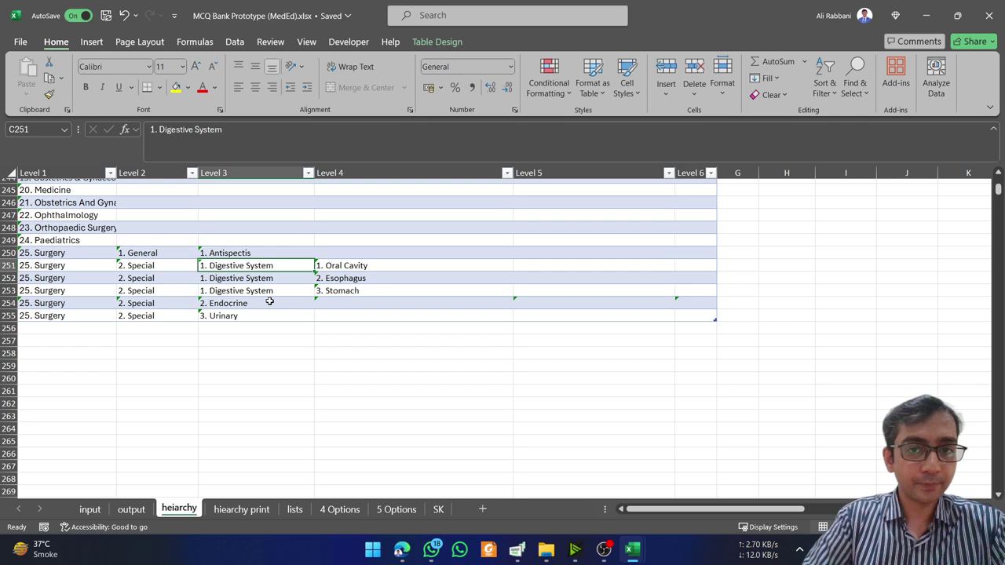
Correct the Level 3 topic in C250 to read "1. Antispectics"
key("Up")
key("F2")
key("BackSpace")
type("cs")
key("Return")
key("Up")
key("Down")
key("Up")
key("Down")
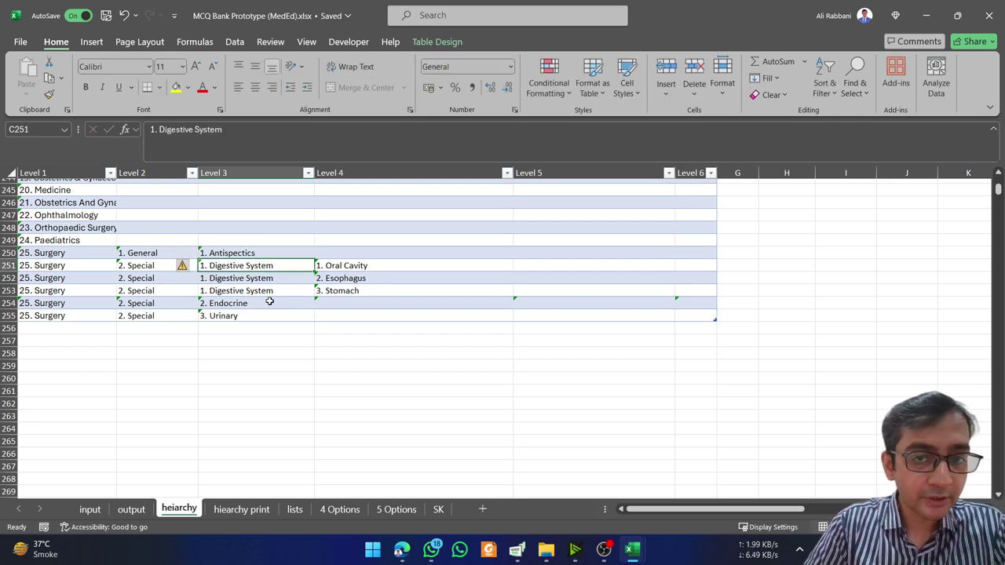
Insert a table row above the first Digestive System row and enter "2. Surgical Wounds" as its Level 3 topic under 1. General
key("shift+F10")
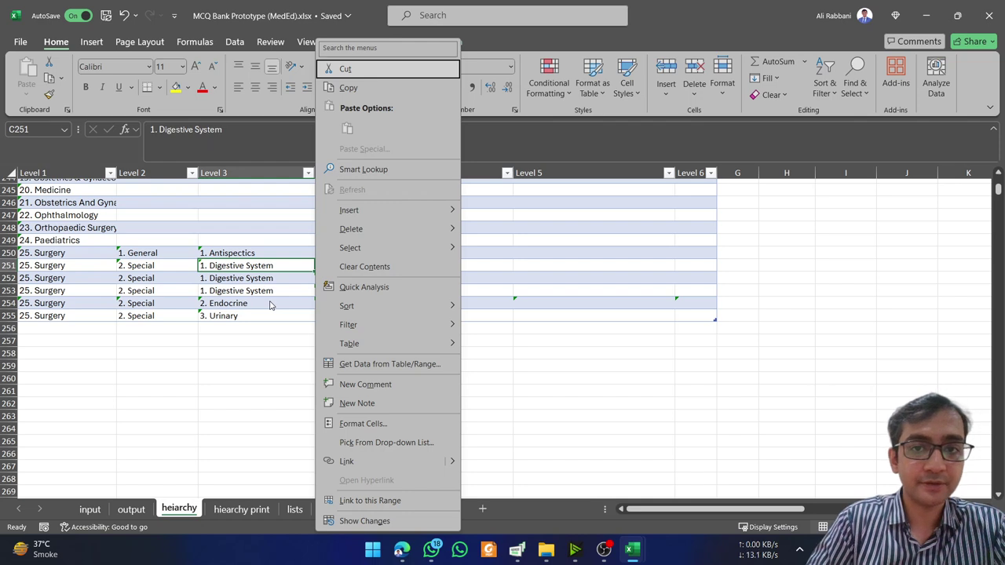
mouse_move(416, 212)
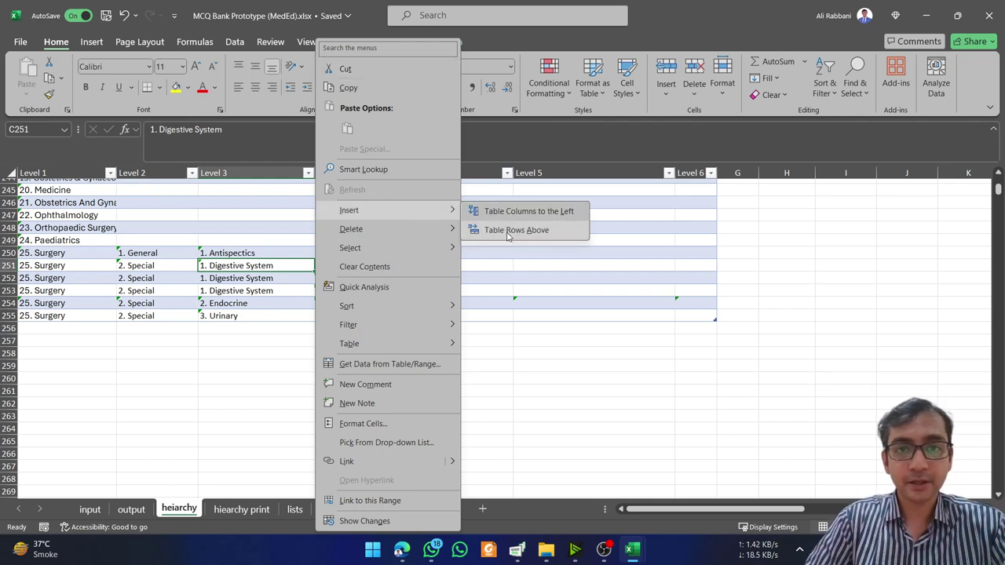
left_click(508, 232)
key("F2")
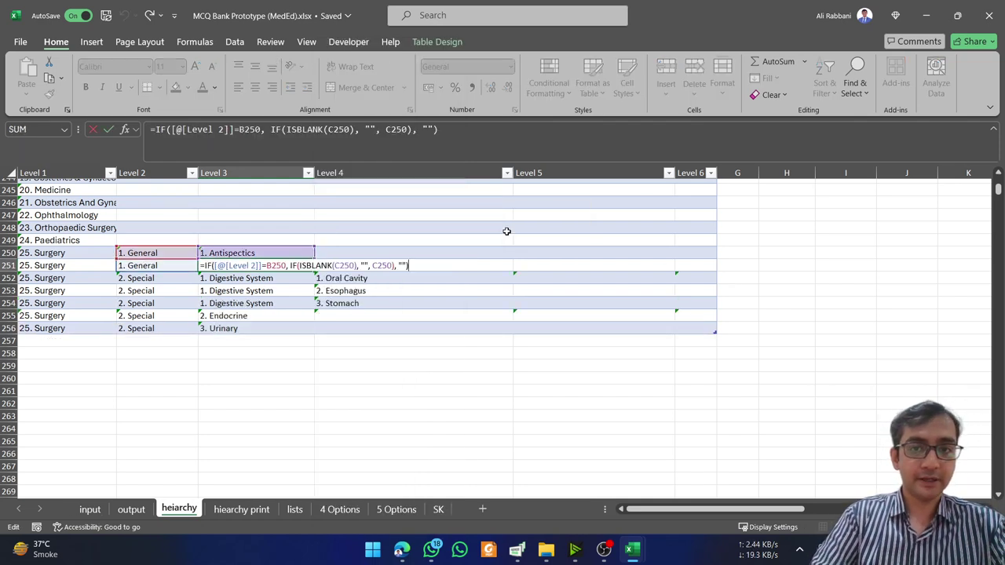
key("ctrl+Return")
type("2/")
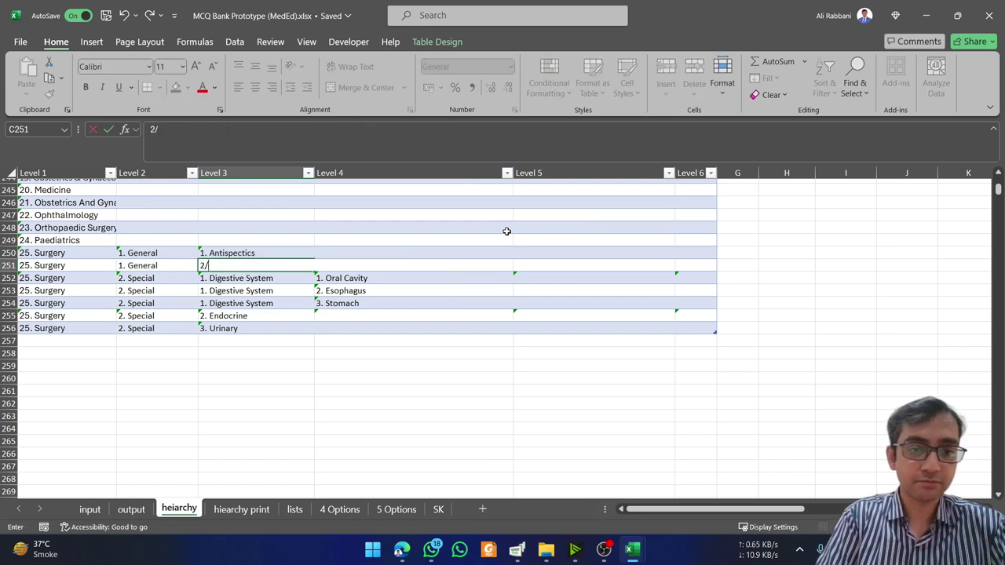
type(". Surgical Wounds")
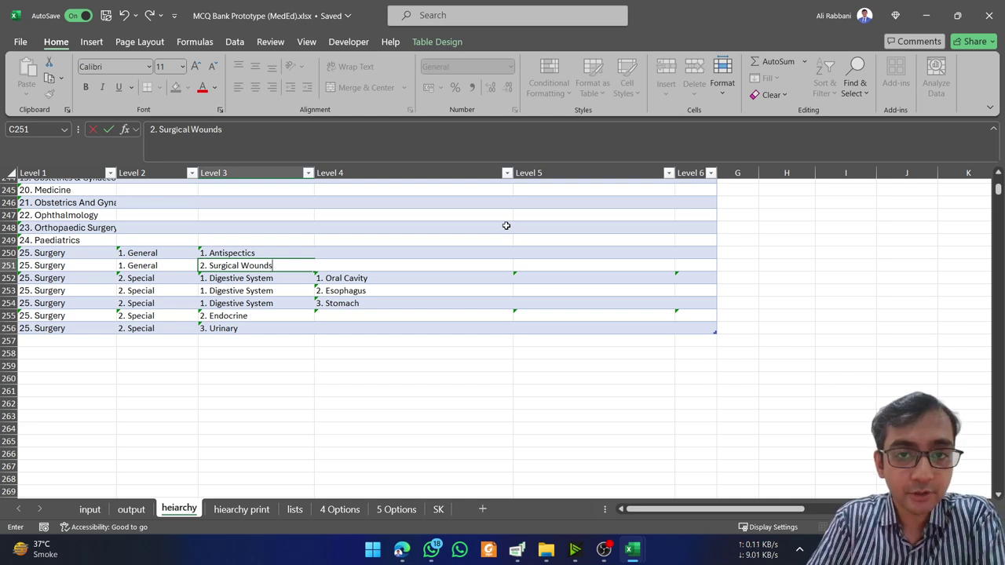
key("Return")
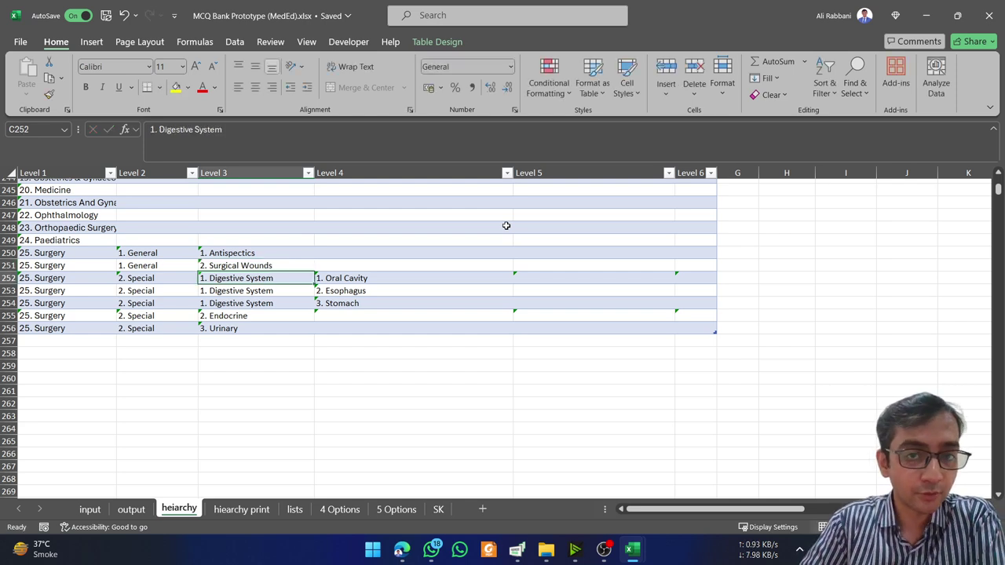
Switch to the input sheet after a brief look back at the Surgery rows on the heiarchy sheet
mouse_move(401, 549)
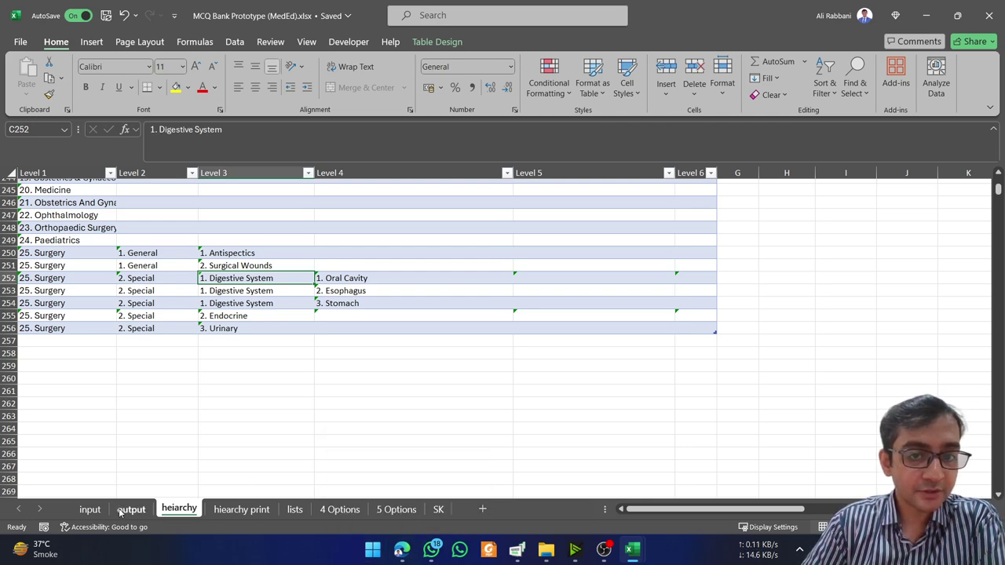
left_click(91, 509)
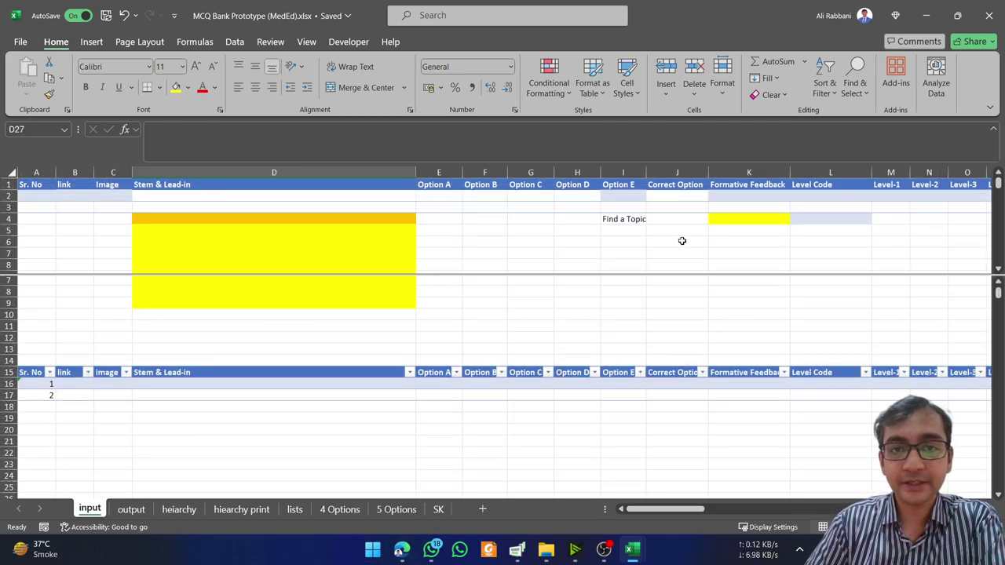
left_click(172, 511)
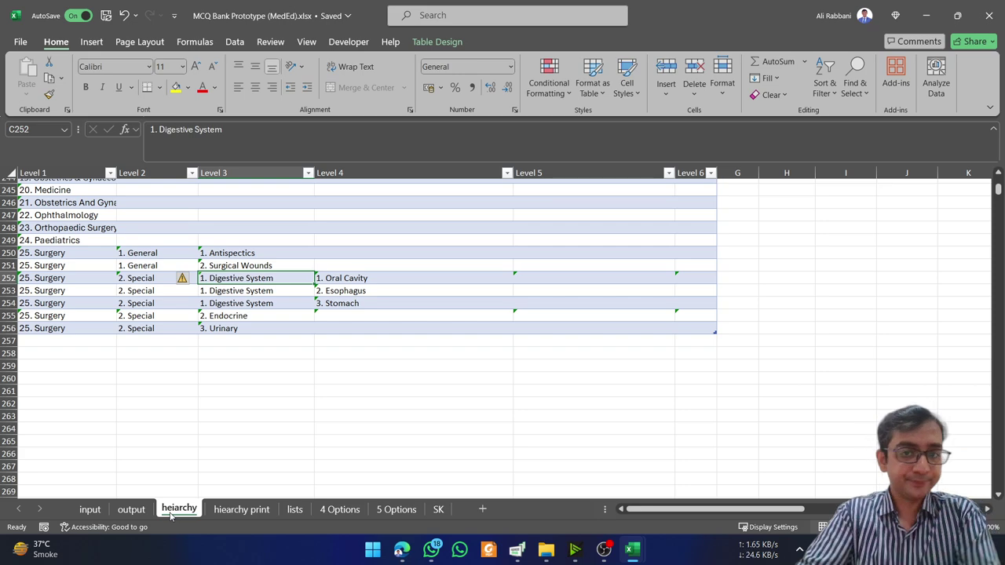
left_click(89, 510)
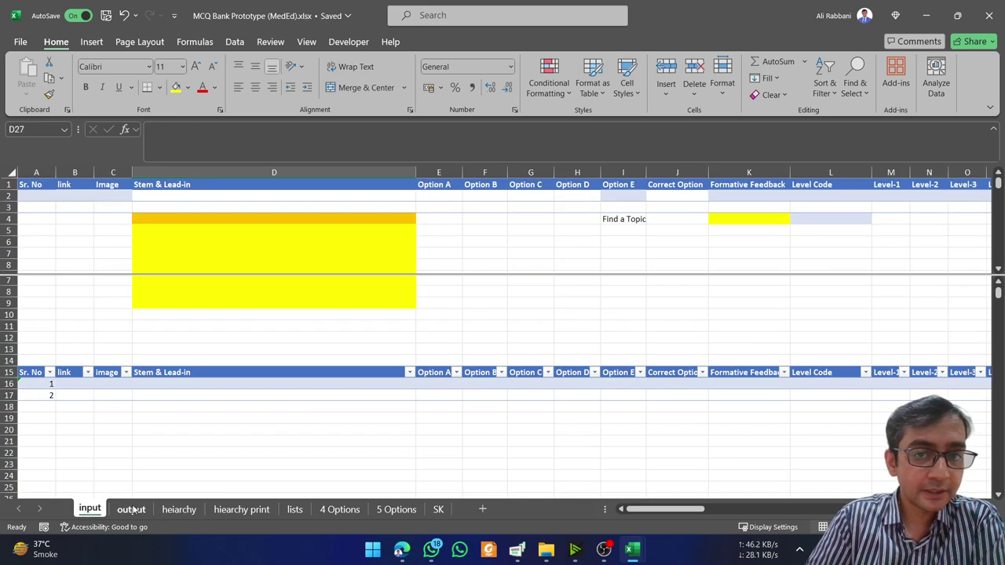
Choose 25. Surgery as the Level-1 topic in cell M2 of the upper entry row
left_click(509, 206)
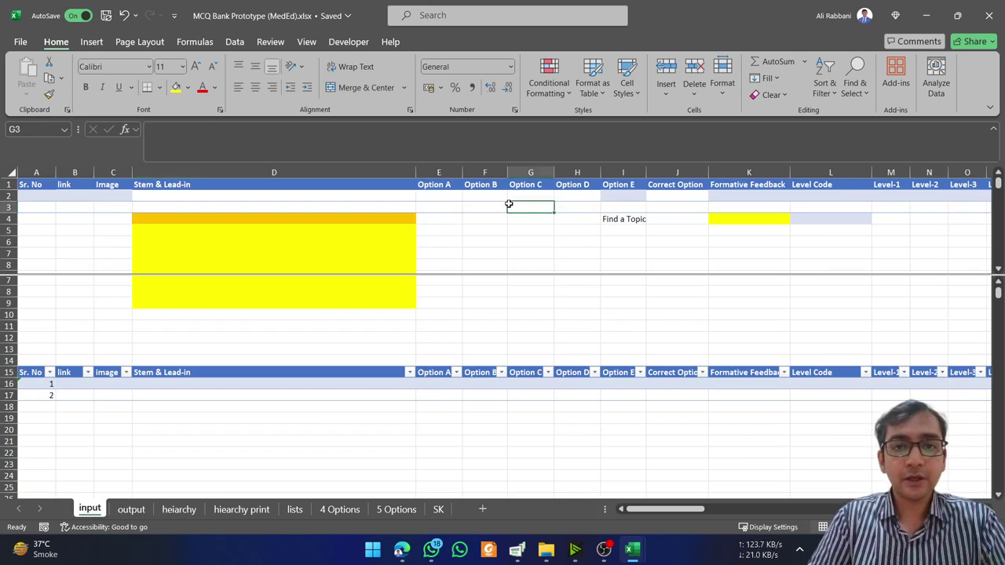
key("Right")
key("Right")
key("Right")
key("Right")
key("Right")
key("Right")
key("Up")
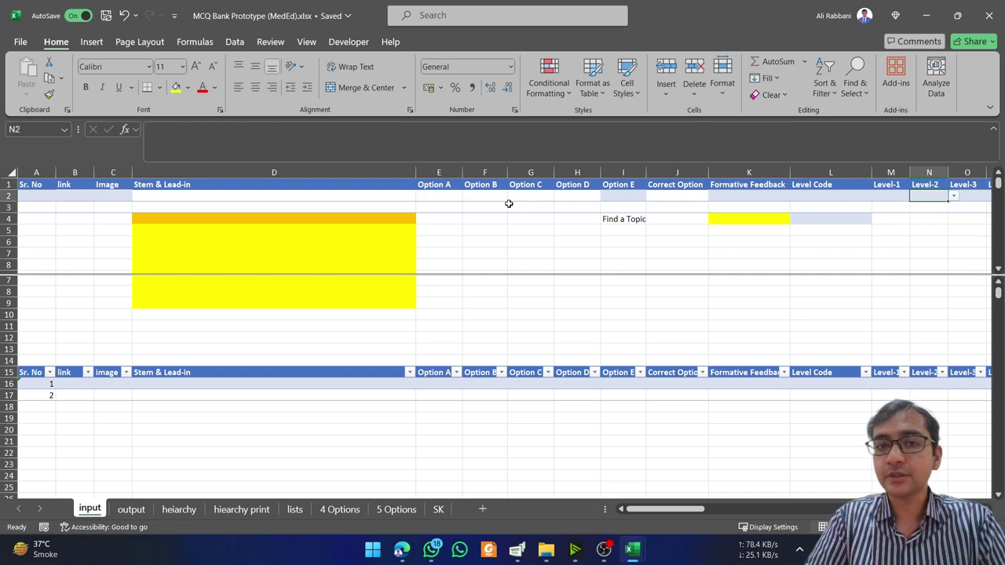
key("alt+Down")
key("Down")
key("Down")
key("Down")
key("Down")
key("Down")
key("Down")
key("Down")
key("Down")
key("Down")
key("Down")
key("Down")
key("Down")
key("Down")
key("Down")
key("Down")
key("Down")
key("Down")
key("Down")
key("Down")
key("Down")
key("Down")
key("Down")
key("Down")
key("Down")
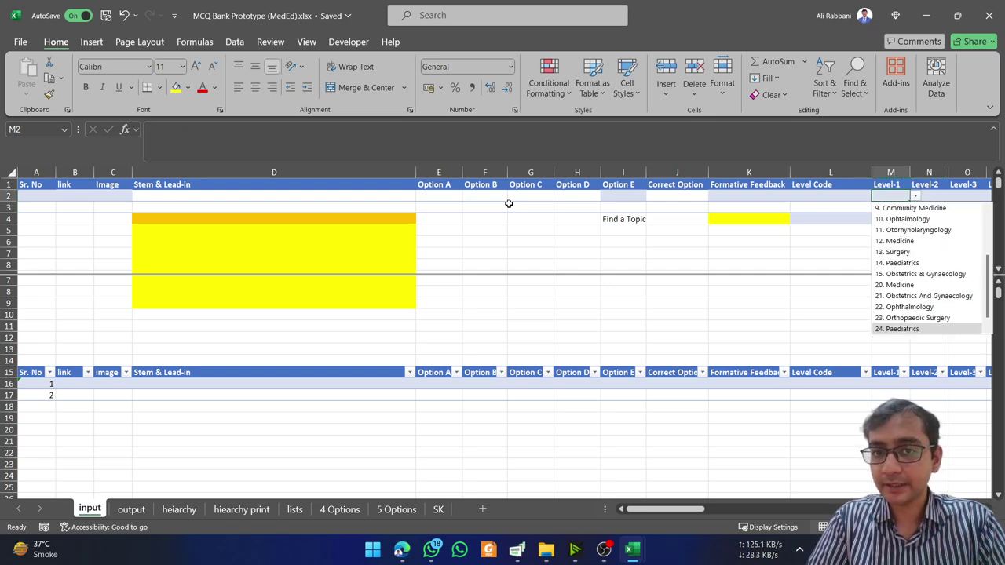
key("Return")
Choose 2. Special as the Level-2 topic in cell N2
key("Right")
key("Right")
key("Right")
key("Right")
key("Right")
key("Right")
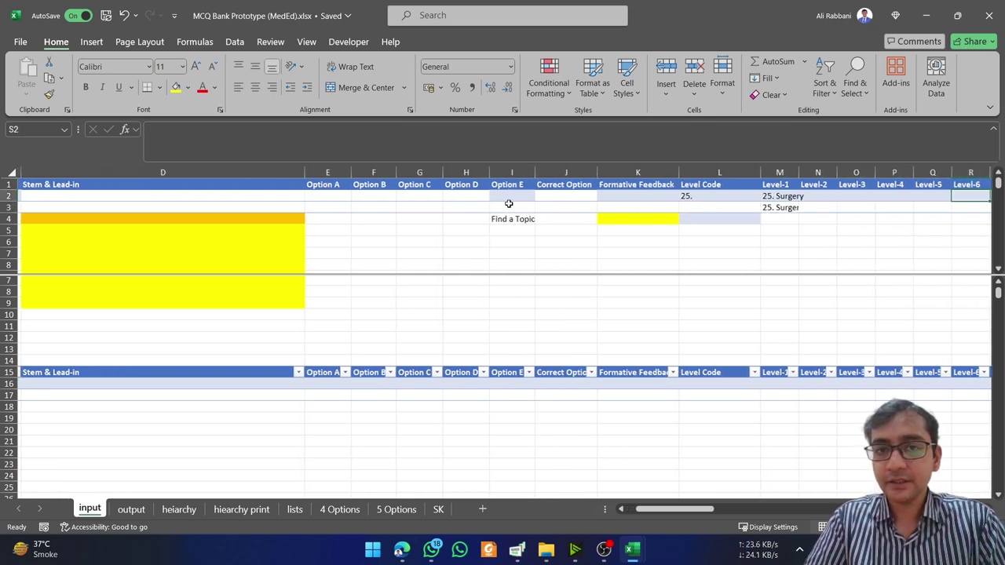
key("Left")
key("Left")
key("Left")
key("Left")
key("Left")
key("alt+Down")
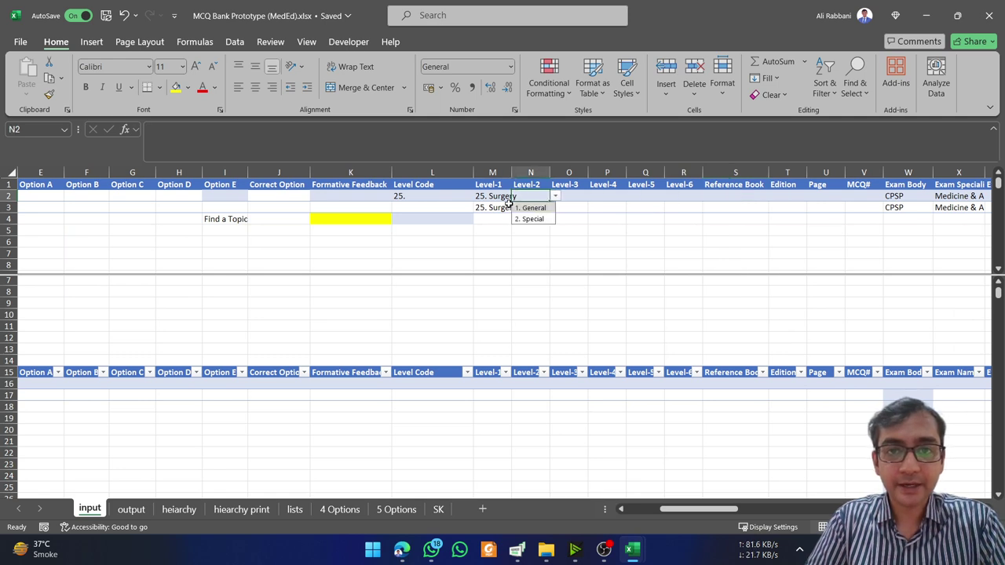
key("Down")
key("Return")
Choose 1. Digestive System as the Level-3 topic and 2. Esophagus as the Level-4 topic in row 2
key("Right")
key("alt+Down")
key("Down")
key("Up")
key("Return")
key("Right")
key("alt+Down")
key("Down")
key("Return")
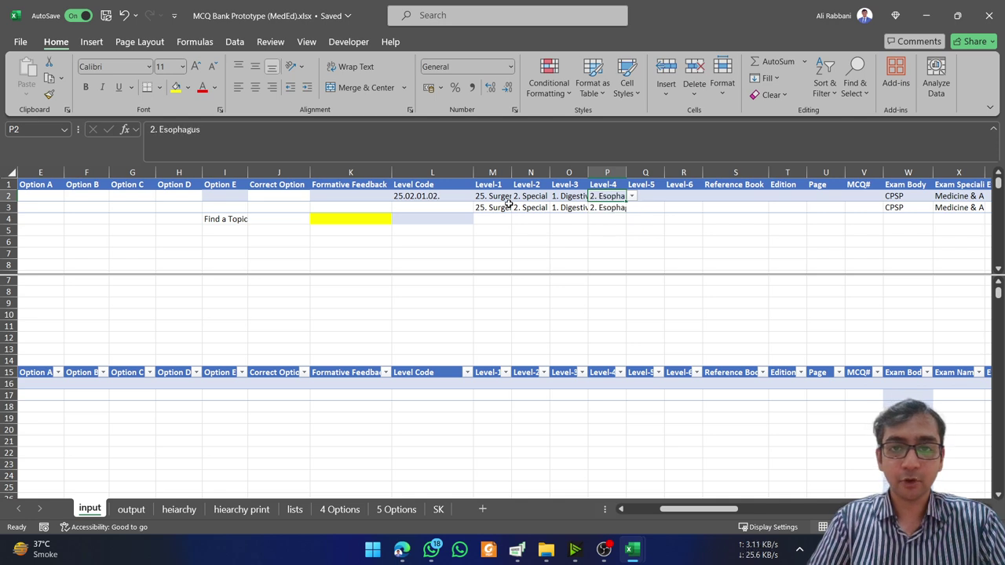
Enter "Pyloric sphincter is supplied by" as the Stem & Lead-in of the first question in D16
left_click(416, 395)
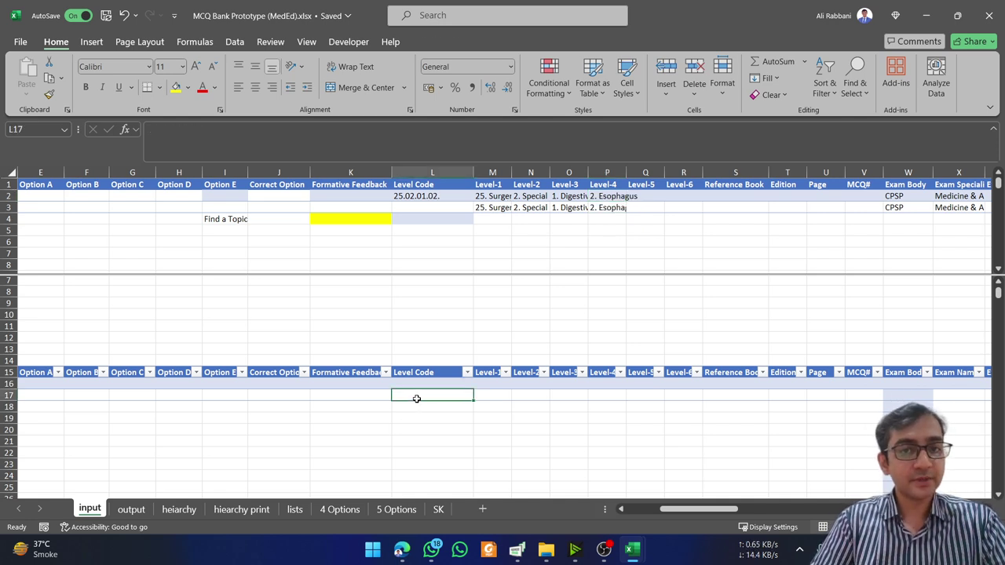
left_click(78, 395)
key("Left")
key("Left")
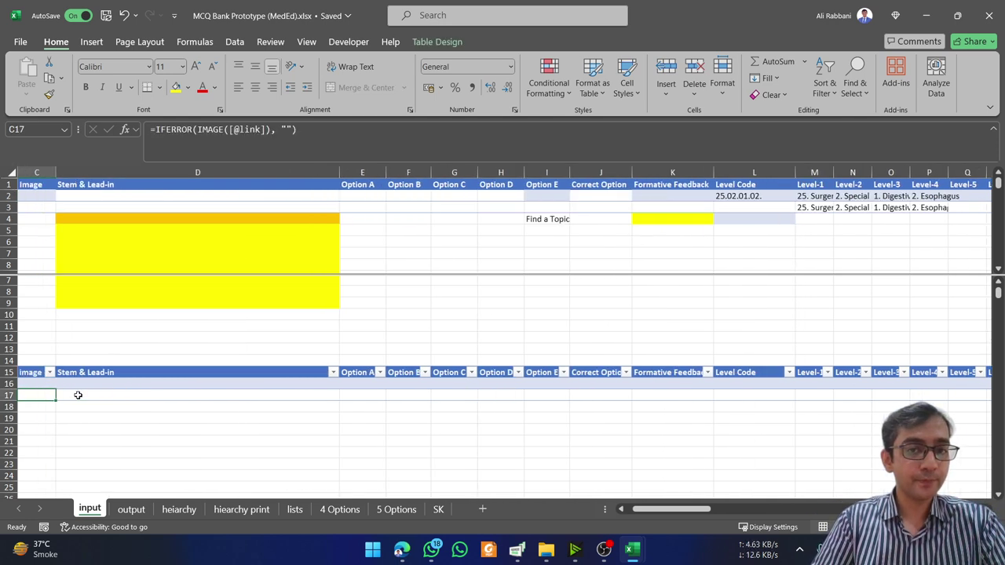
key("Up")
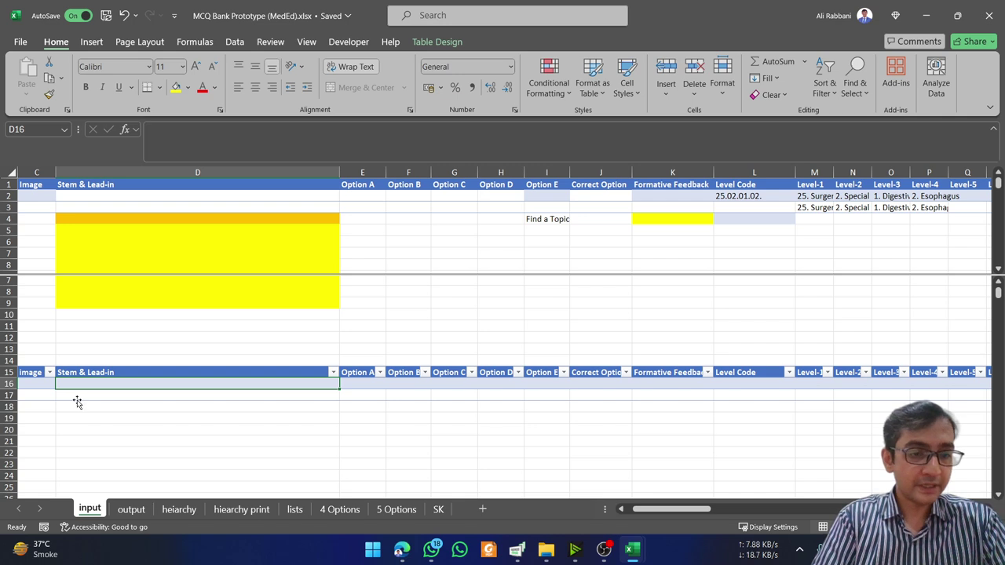
type("Pyl")
key("BackSpace")
type("ylori")
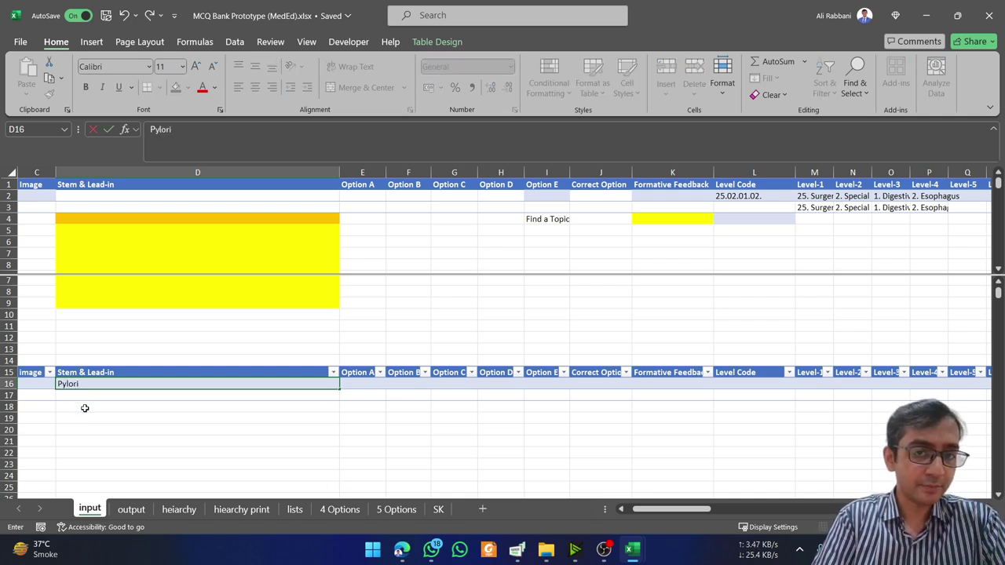
type("c sphincter is spul")
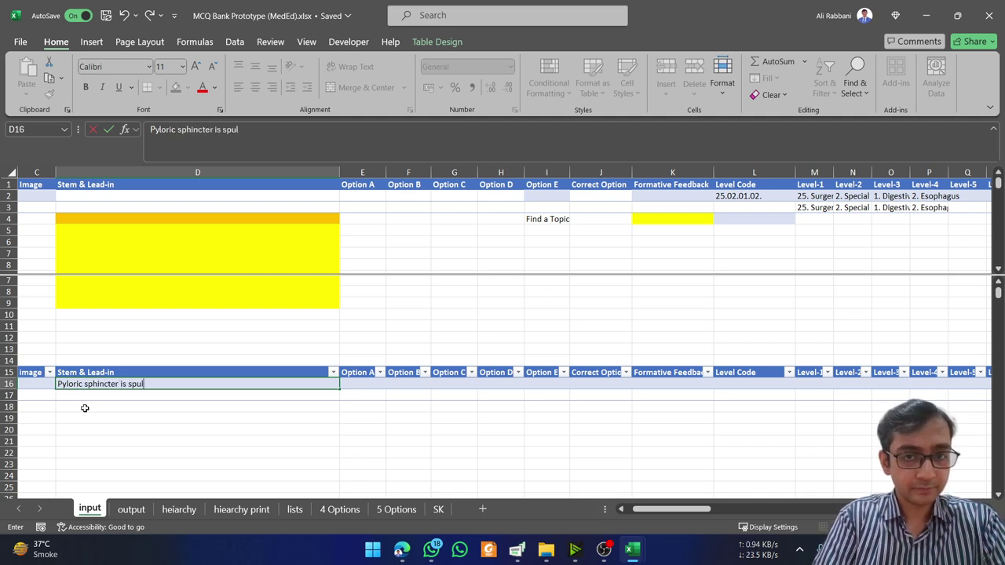
key("BackSpace")
key("BackSpace")
key("BackSpace")
key("BackSpace")
type("upp")
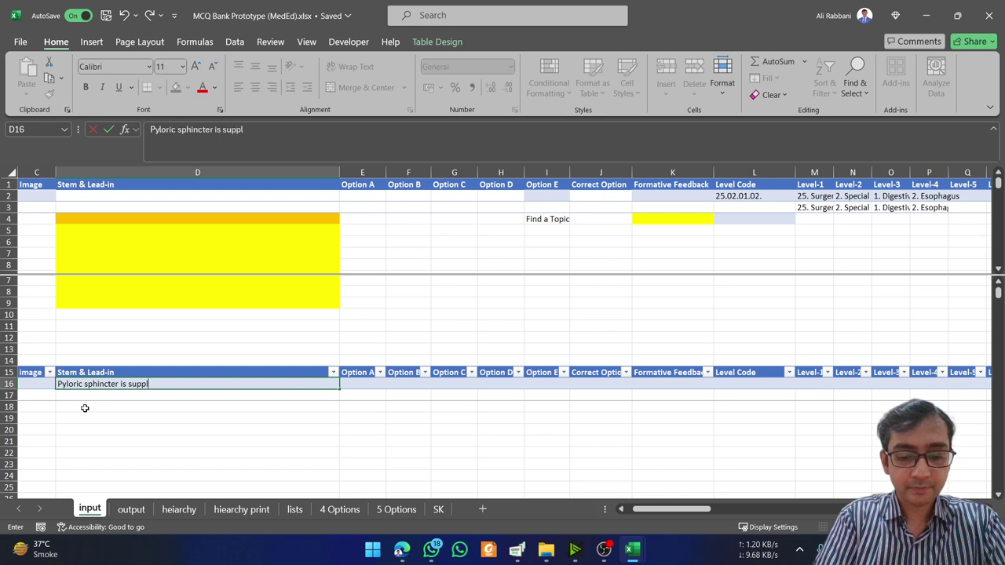
type("lied by")
key("Tab")
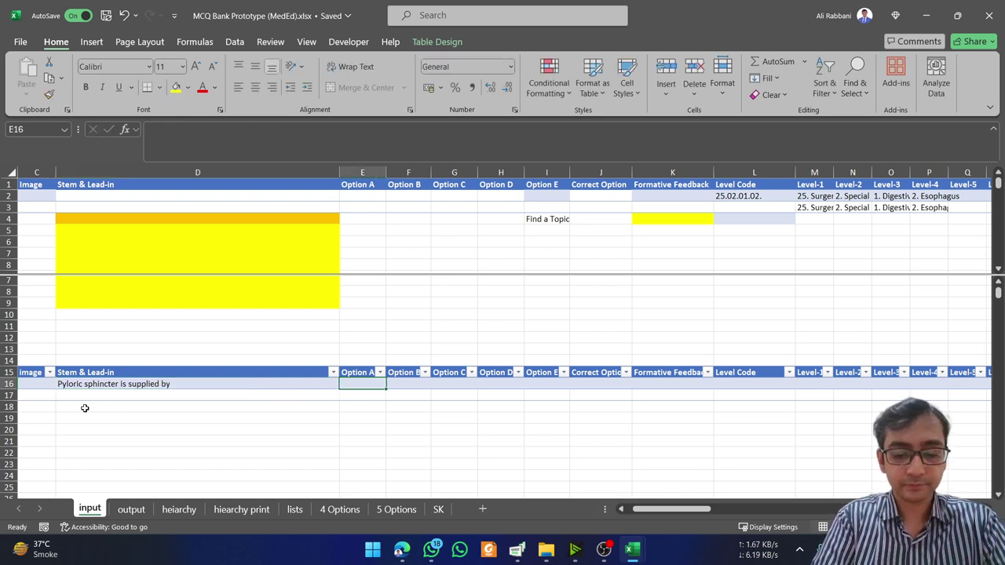
Fill in Options A to D of row 16 with vagus, hypoglossal, facial and trigeminal
type("vagus")
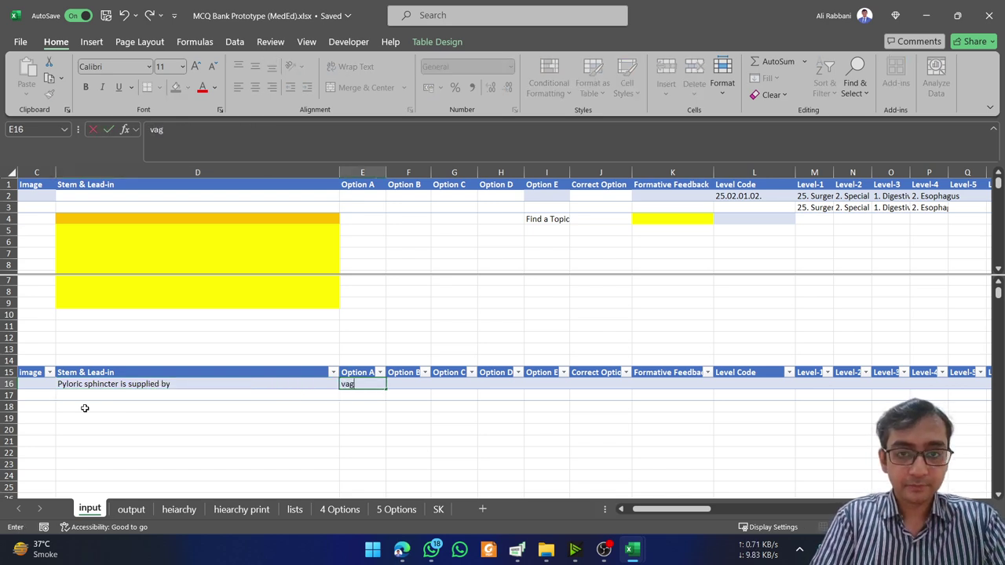
key("Tab")
type("hypoglossal")
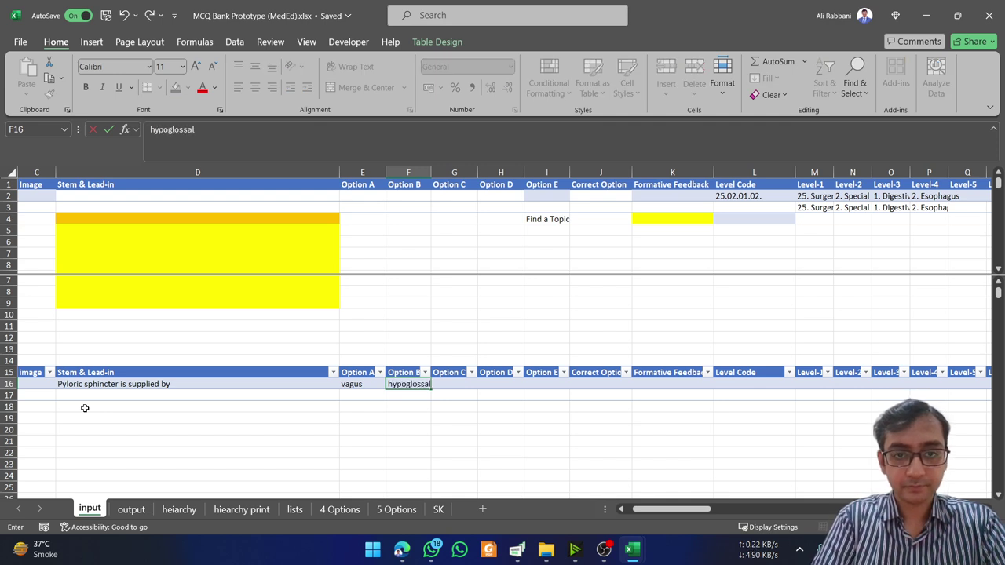
key("Tab")
type("facial")
type(" t")
key("BackSpace")
key("BackSpace")
key("Tab")
type("tri")
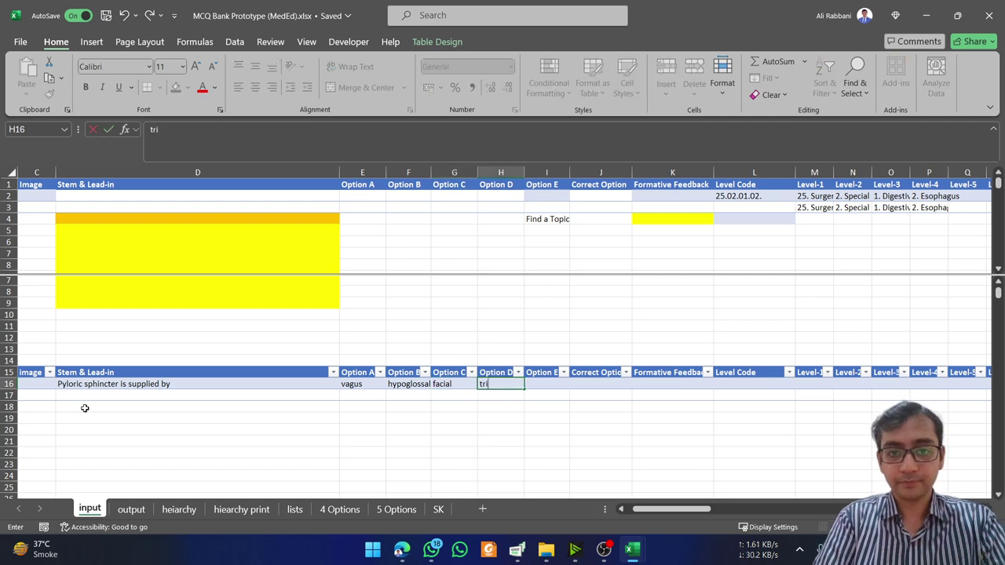
type("geminal")
key("Tab")
Leave Option E of row 16 empty and enter "vagus" as the Correct Option in J16
key("Tab")
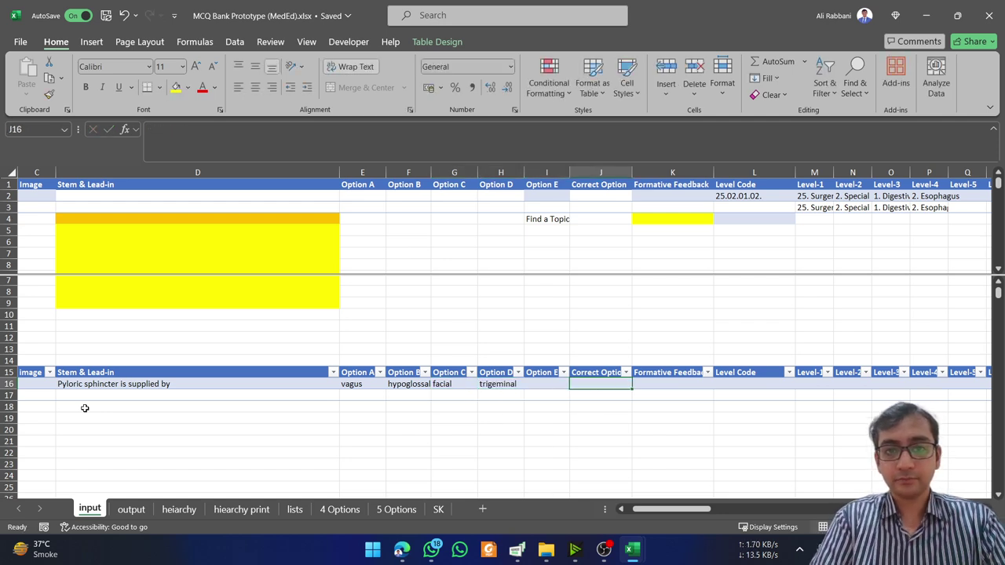
type("vagus")
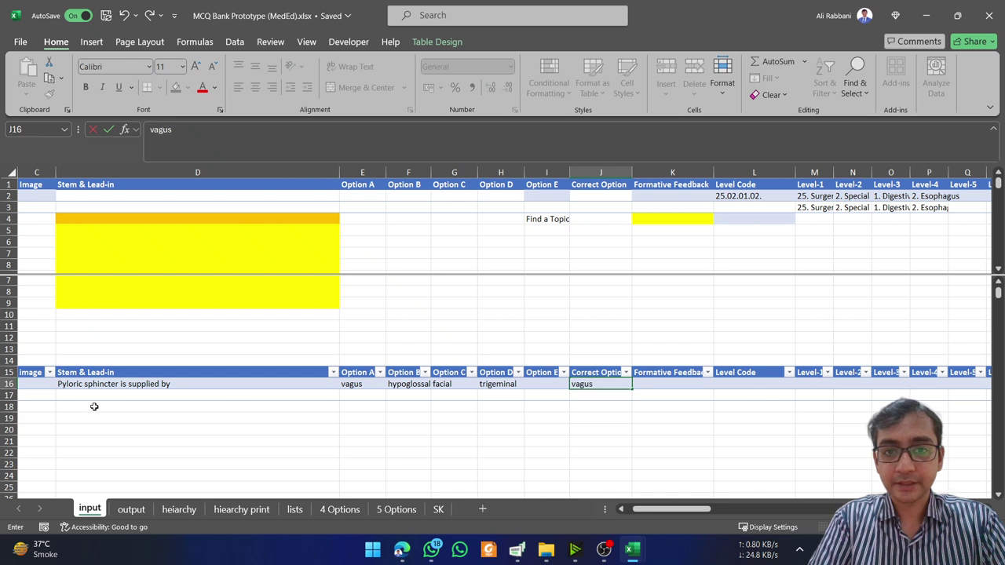
key("Tab")
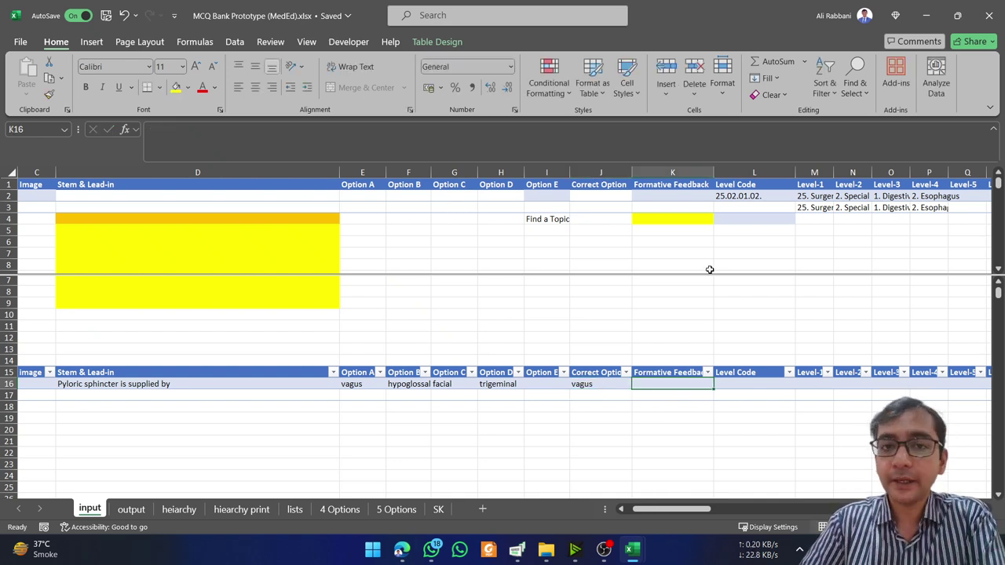
Examine the Level-1 and Level-2 topic choices offered for the coded topic in row 2 of the input sheet
left_click(830, 206)
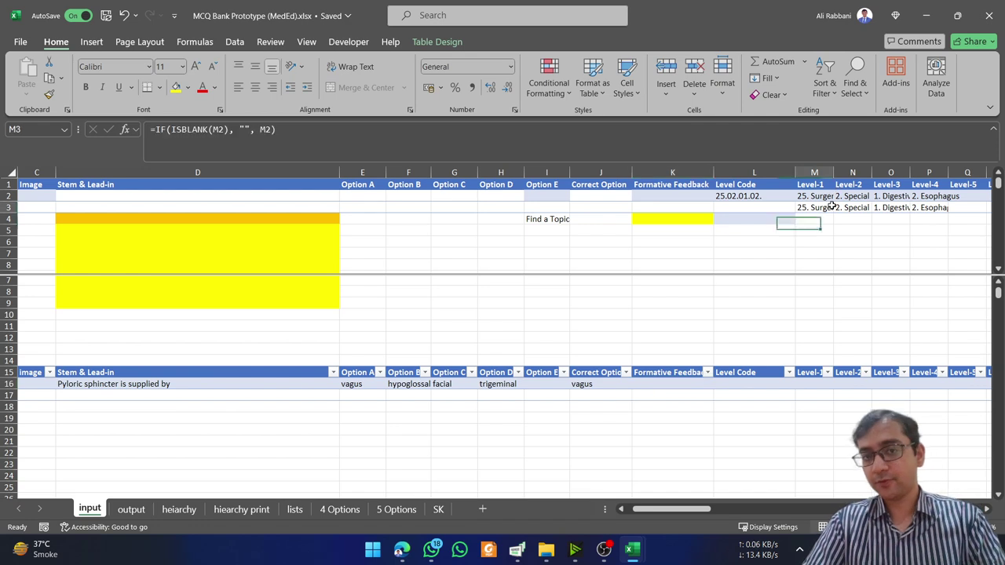
key("Up")
key("Right")
key("Left")
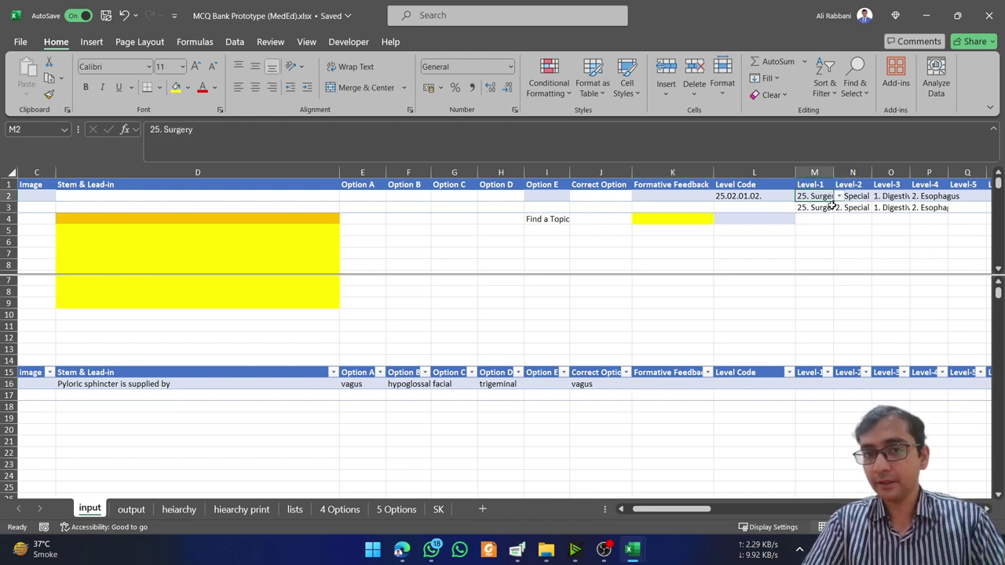
key("alt+Down")
key("Escape")
key("Right")
key("alt+Down")
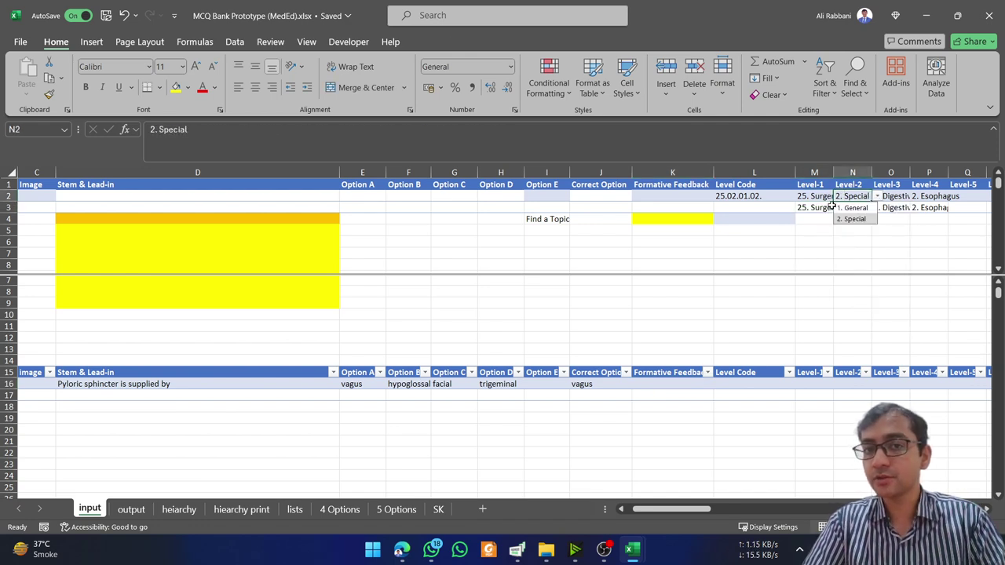
key("Escape")
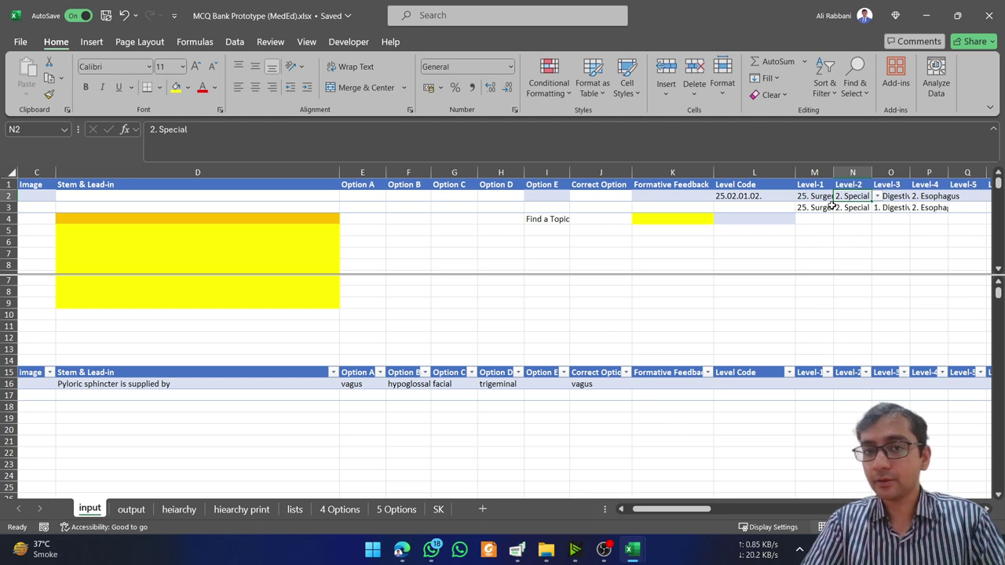
key("Left")
key("shift+Right")
key("shift+Right")
key("shift+Right")
key("ctrl+c")
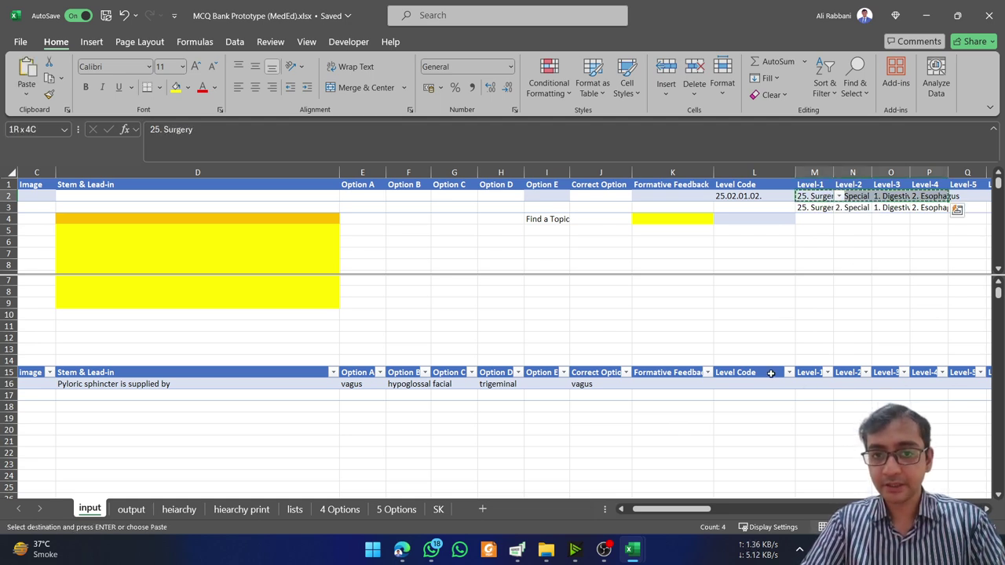
left_click(815, 384)
right_click(817, 385)
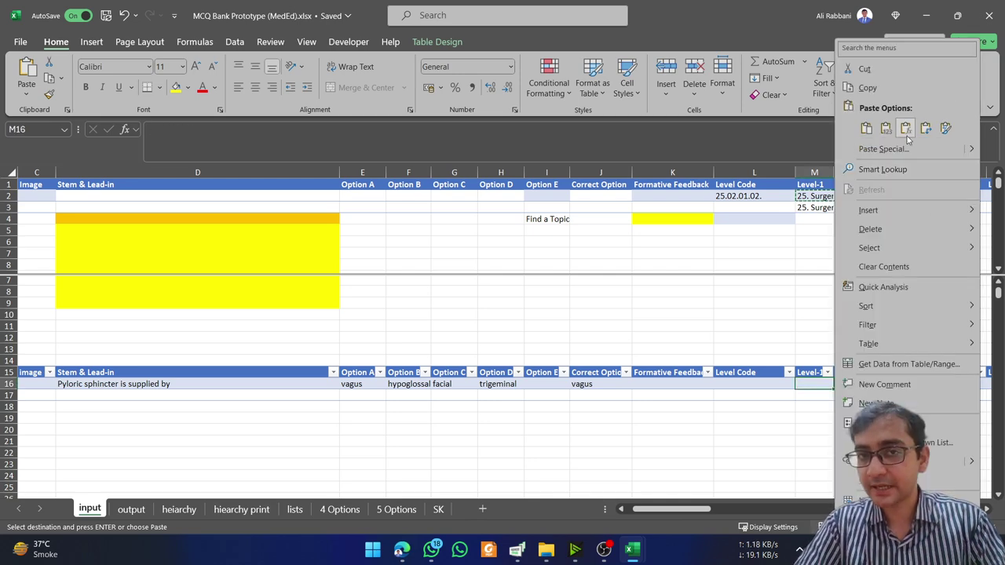
key("Escape")
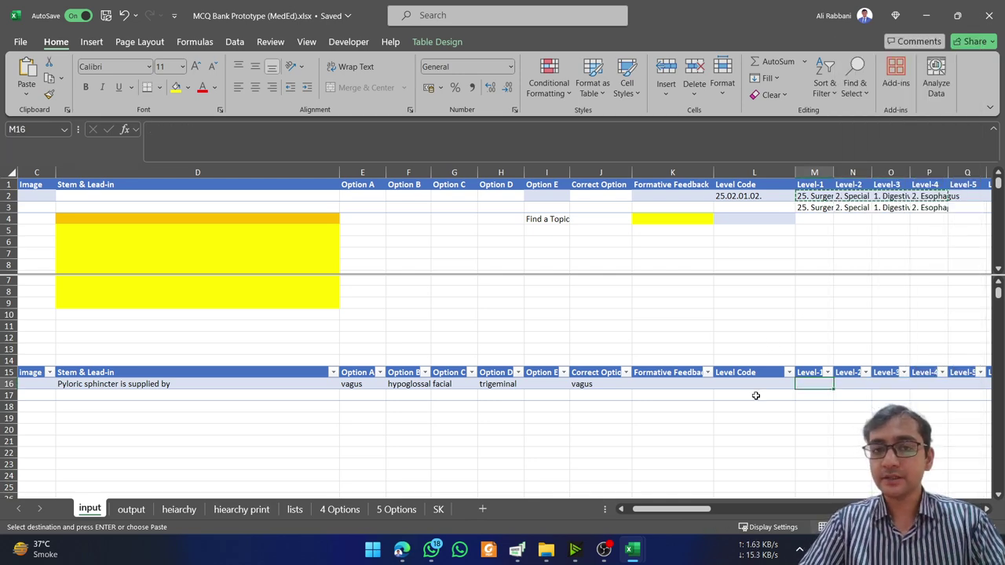
left_click(753, 384)
key("Escape")
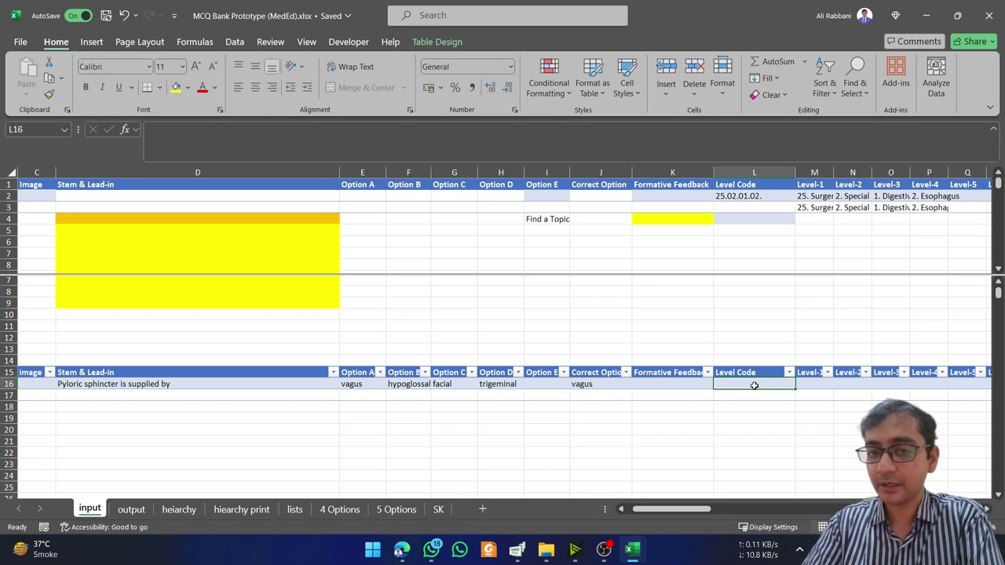
type("25.02.01")
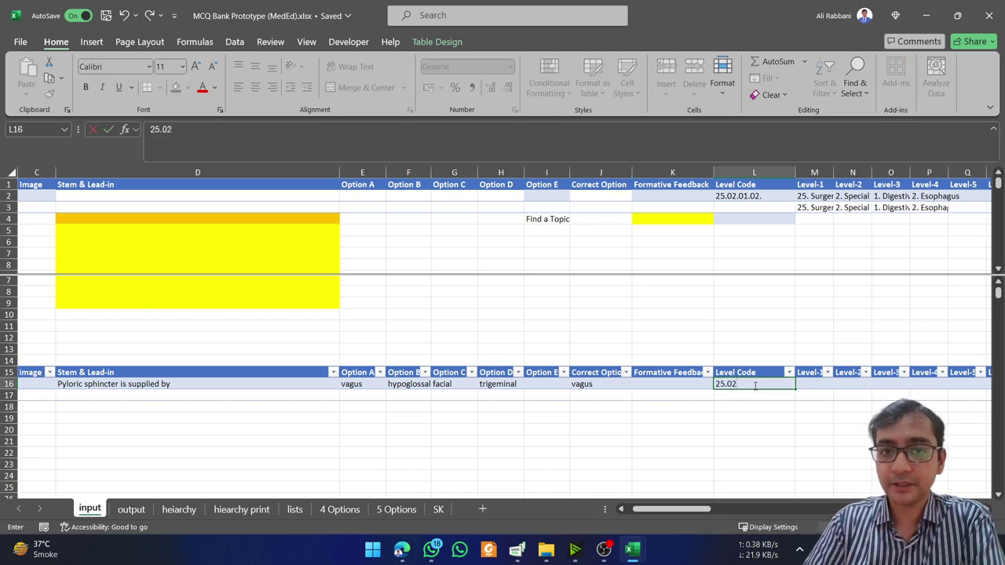
type(".03")
key("Tab")
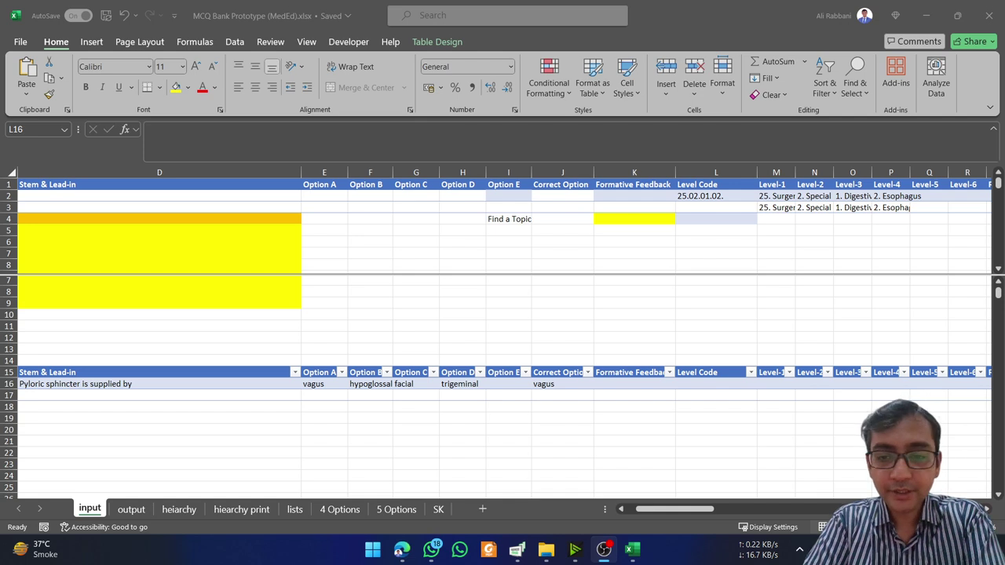
Enter 25.02.01.02 as the Level Code of the pyloric sphincter question in L16
left_click(714, 384)
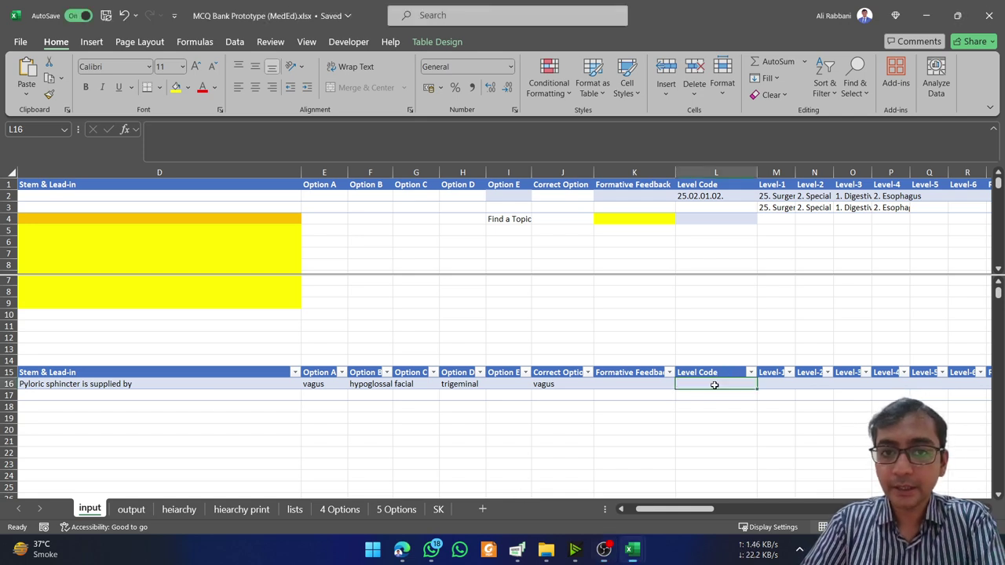
type("25.02.01.02")
key("Return")
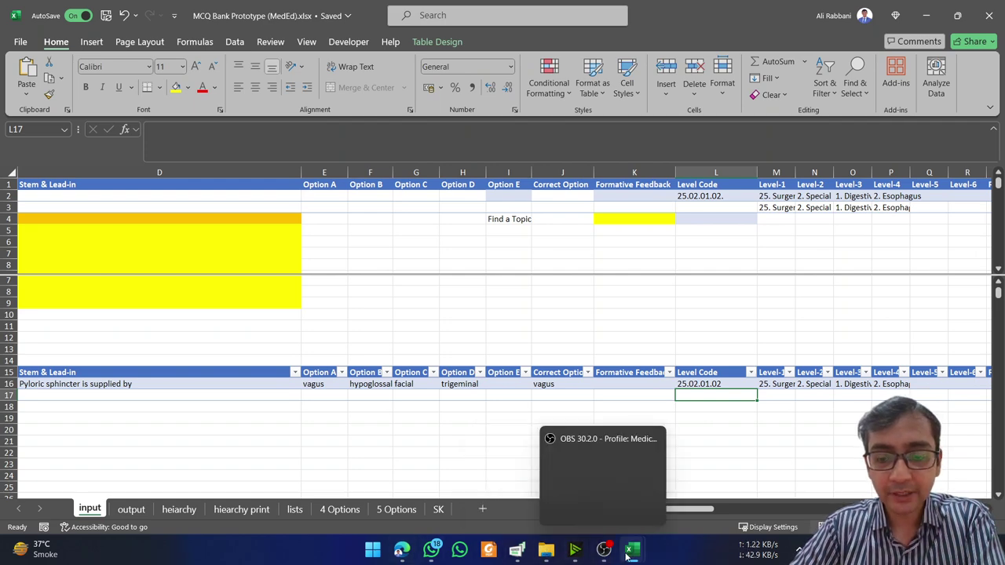
Switch to the MCQ Bank Prototype v 2.0 workbook and set the output sheet's Level-1 filter to 1. Anatomy
mouse_move(628, 553)
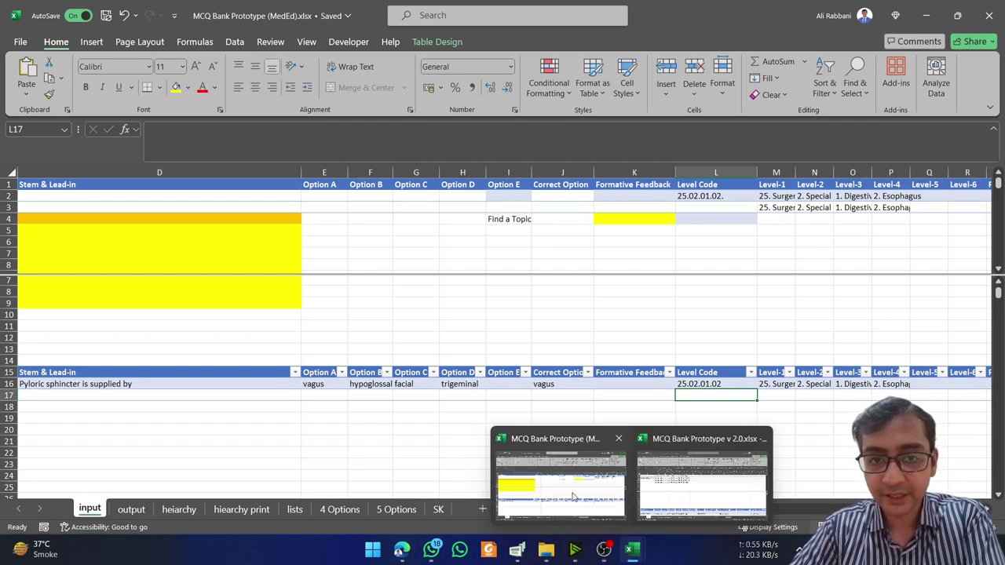
left_click(656, 488)
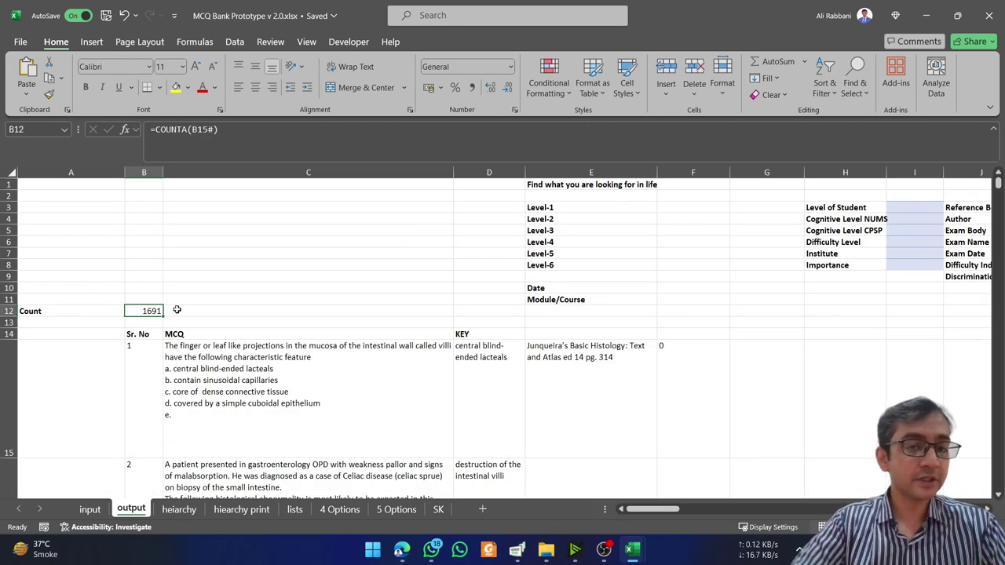
left_click(677, 212)
key("alt+Down")
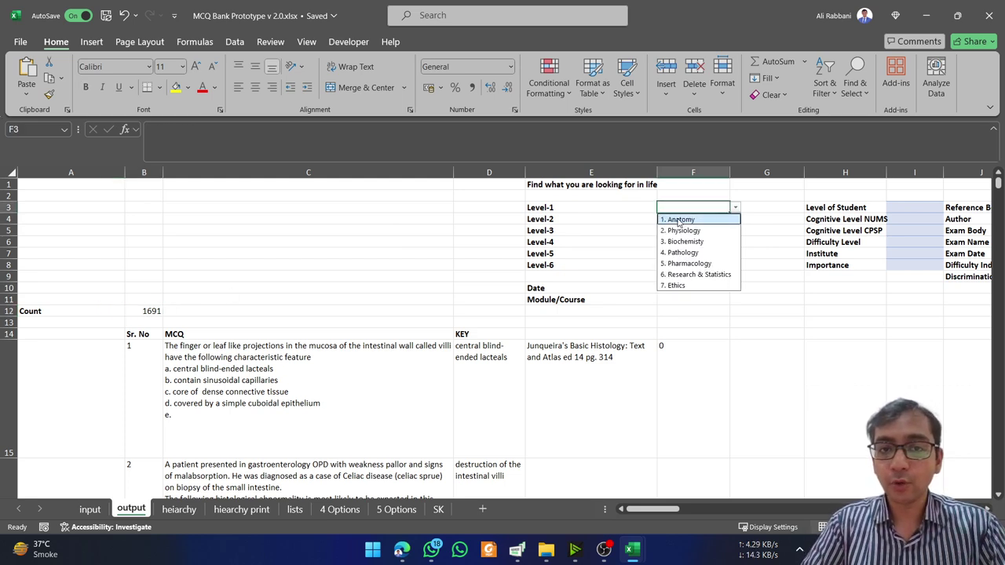
left_click(680, 220)
Set the Level-2 filter in F4 of the output sheet to 4. Histology
left_click(675, 218)
key("alt+Down")
key("Down")
key("Down")
key("Down")
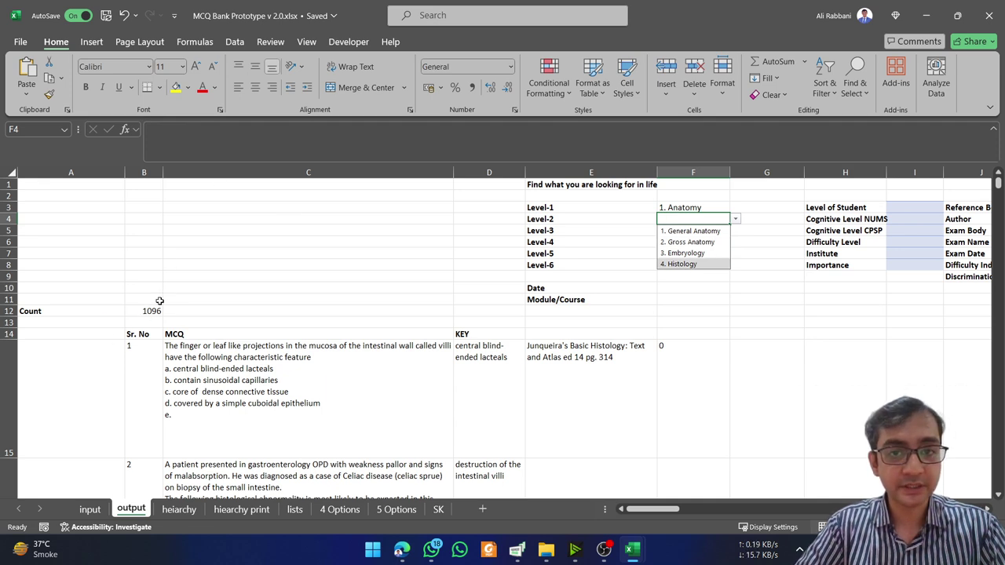
key("Up")
key("Up")
key("Down")
key("Down")
key("Return")
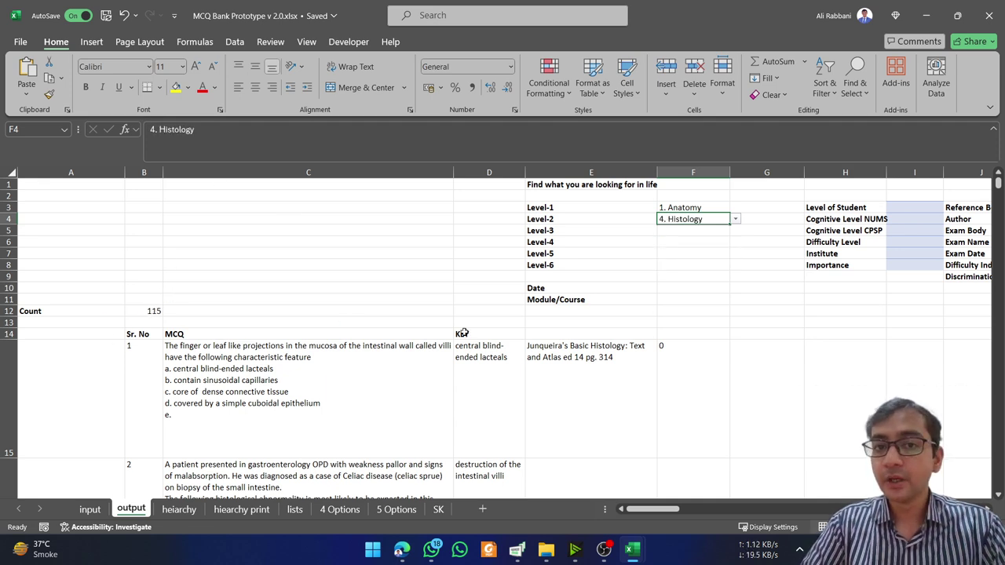
Set the Level-3 filter to 2. Special and the Level-4 filter to 3. Digestive System on the output sheet
key("Down")
key("alt+Down")
key("Down")
key("Return")
key("alt+Down")
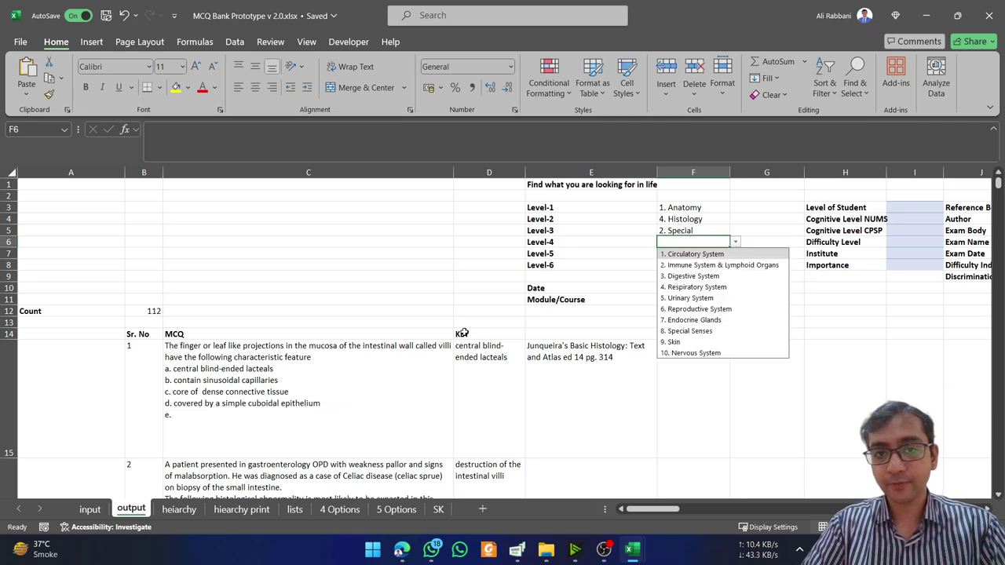
key("Down")
key("Down")
key("Return")
Set the Level-5 filter in F7 to 1. Oral Cavity, then open the workbook's input sheet
key("Down")
key("alt+Down")
key("Return")
key("alt+Down")
key("Return")
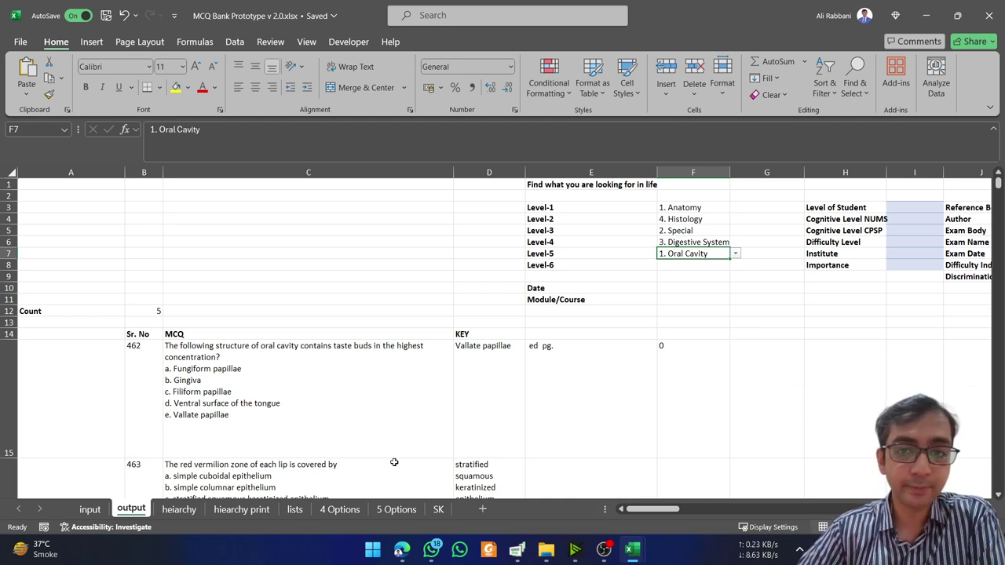
left_click(90, 510)
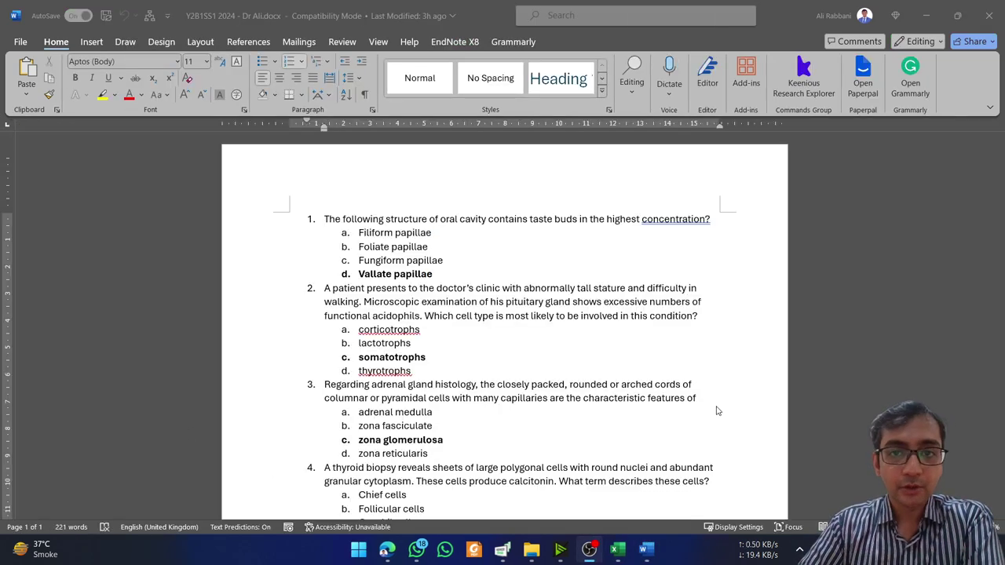
Review the multiple-choice questions and their bold answer options in the Y2B1SS1 2024 Word document
scroll(689, 381, "up", 3, "ctrl")
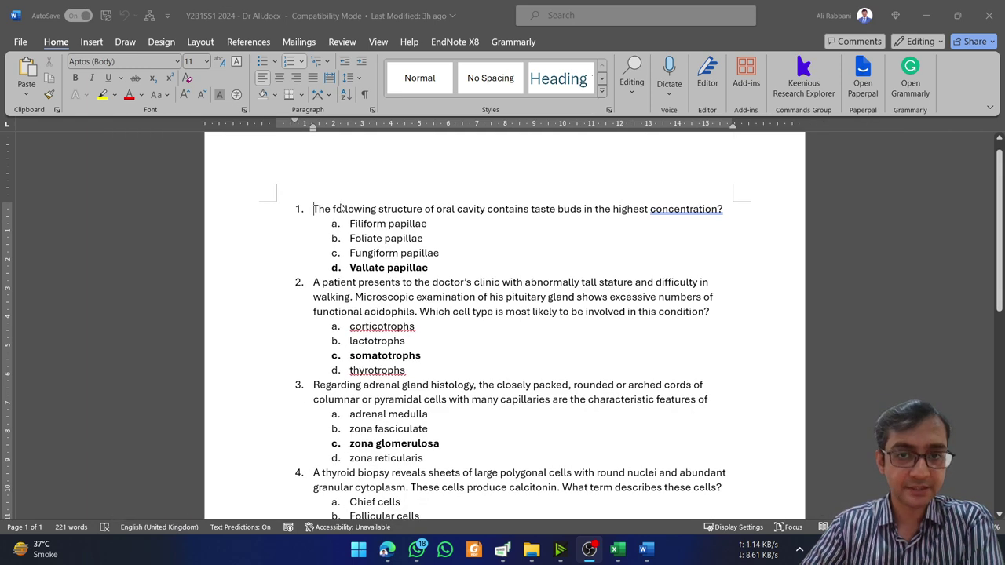
scroll(343, 208, "down", 8)
scroll(471, 392, "up", 3)
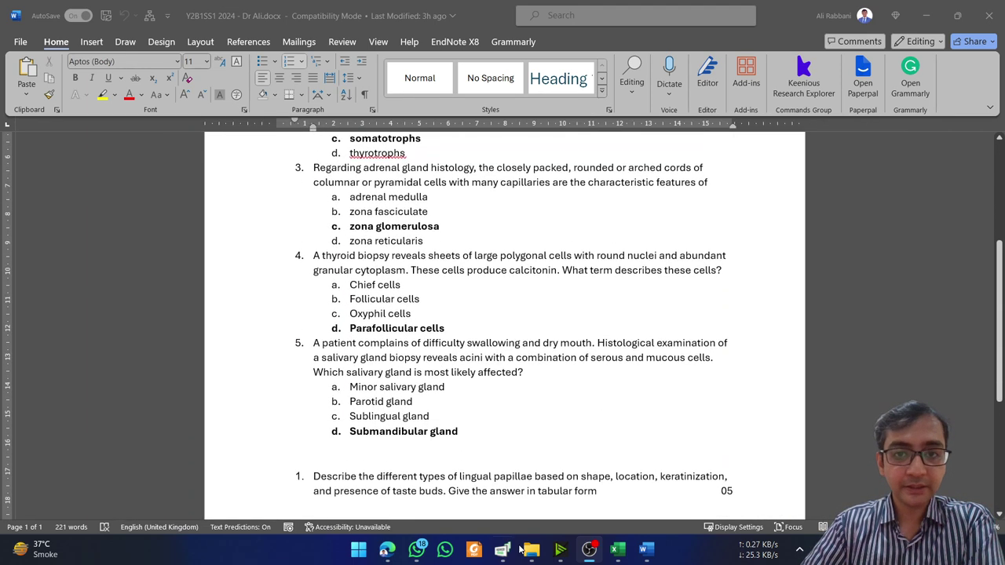
Switch to the MedEd MCQ bank workbook and look over row 17's fields from Stem & Lead-in to Correct Option
mouse_move(617, 550)
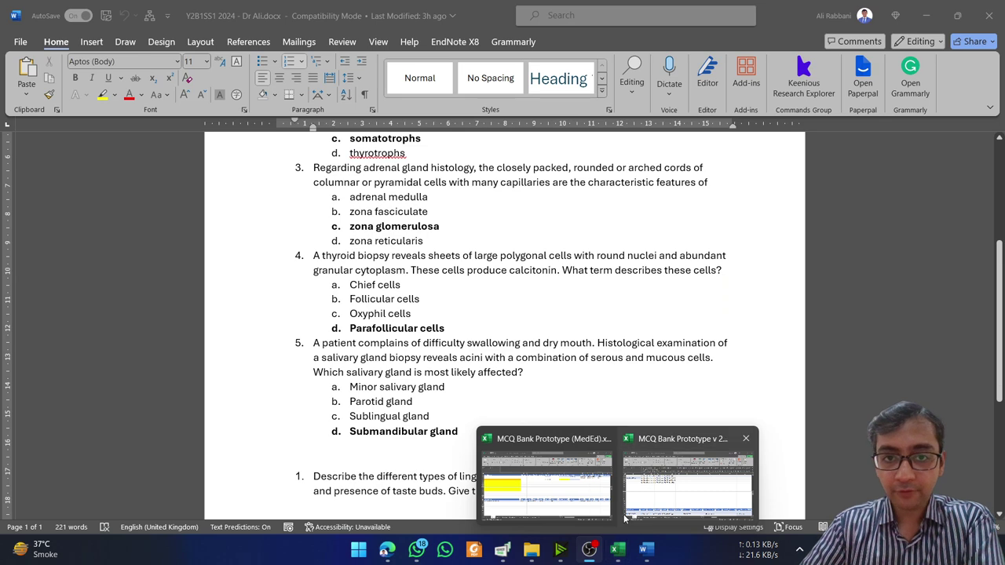
left_click(547, 482)
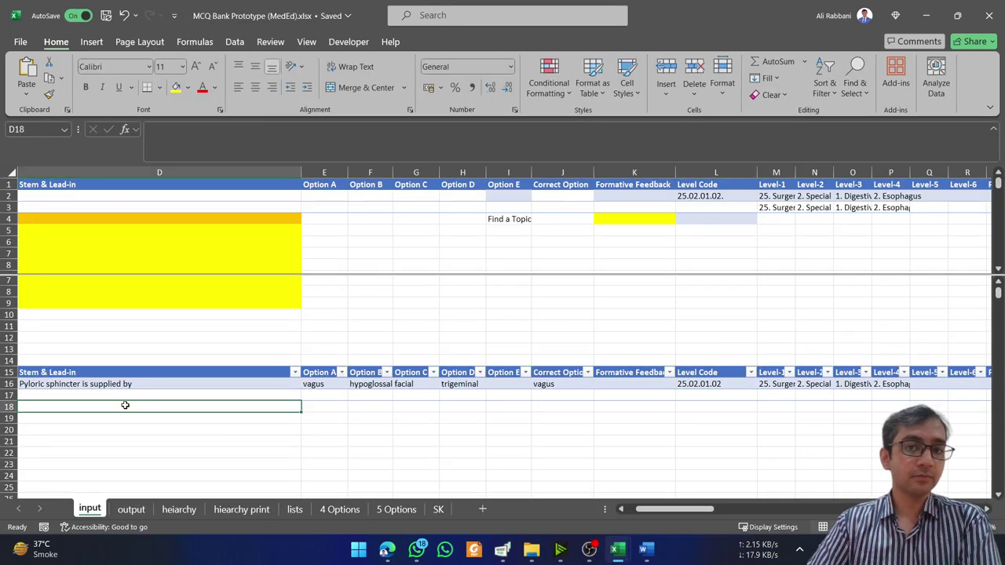
key("Left")
key("Up")
key("Right")
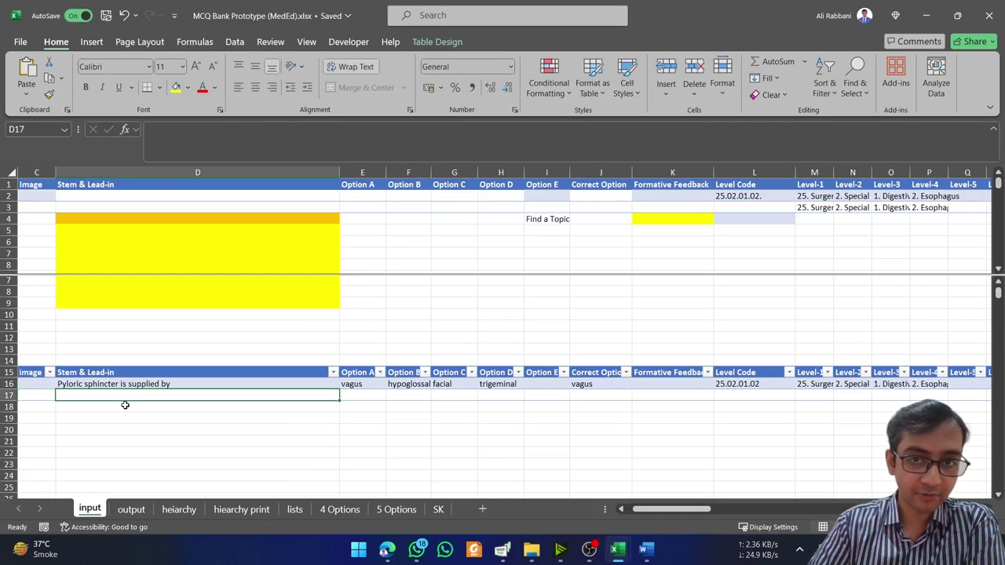
key("Right")
key("Right")
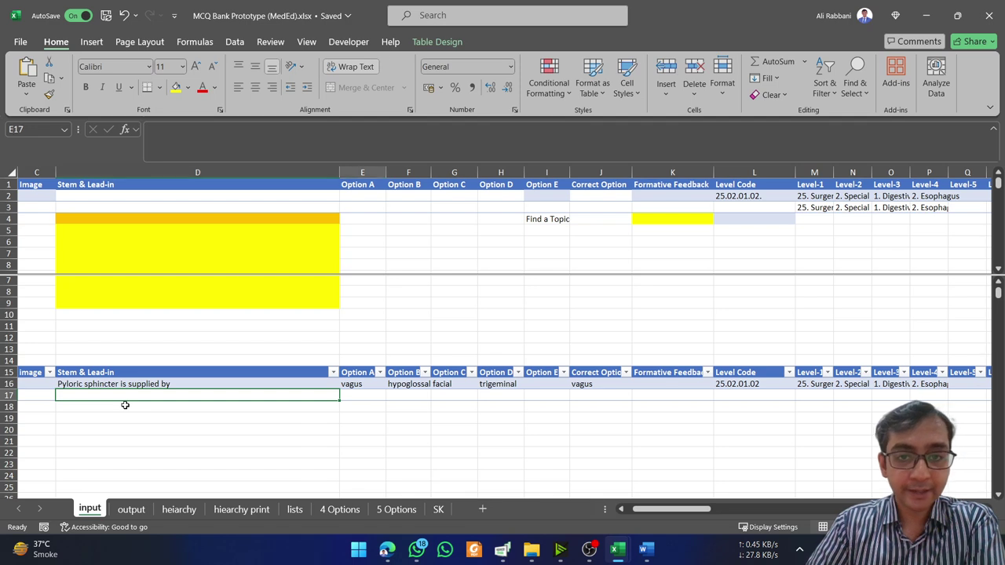
key("Right")
key("Left")
key("Left")
key("Right")
key("Right")
key("Right")
key("Right")
key("Right")
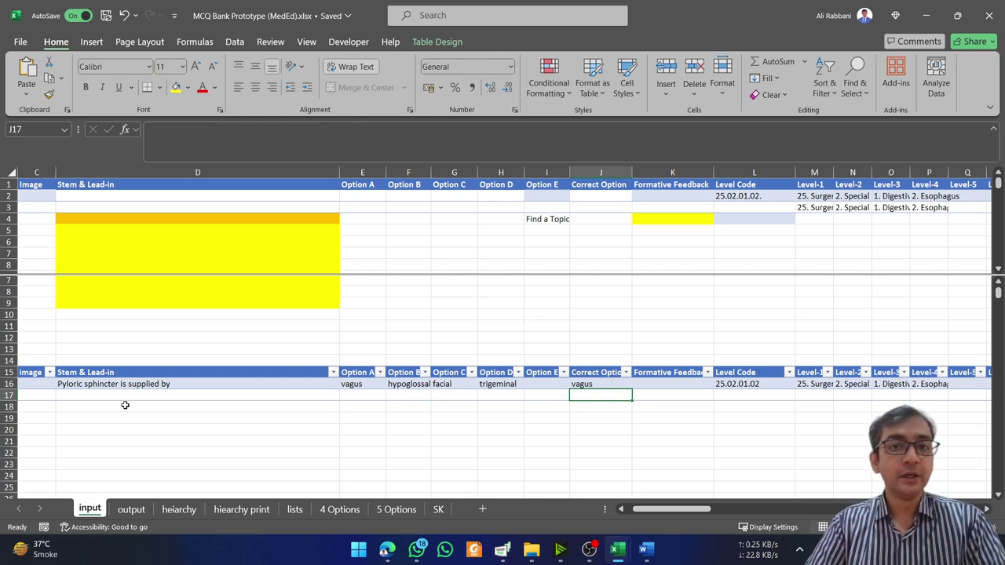
Switch to the Word question document and remove the list numbering from the MCQs and their options
key("alt+Tab")
key("alt+Tab")
key("alt+Tab")
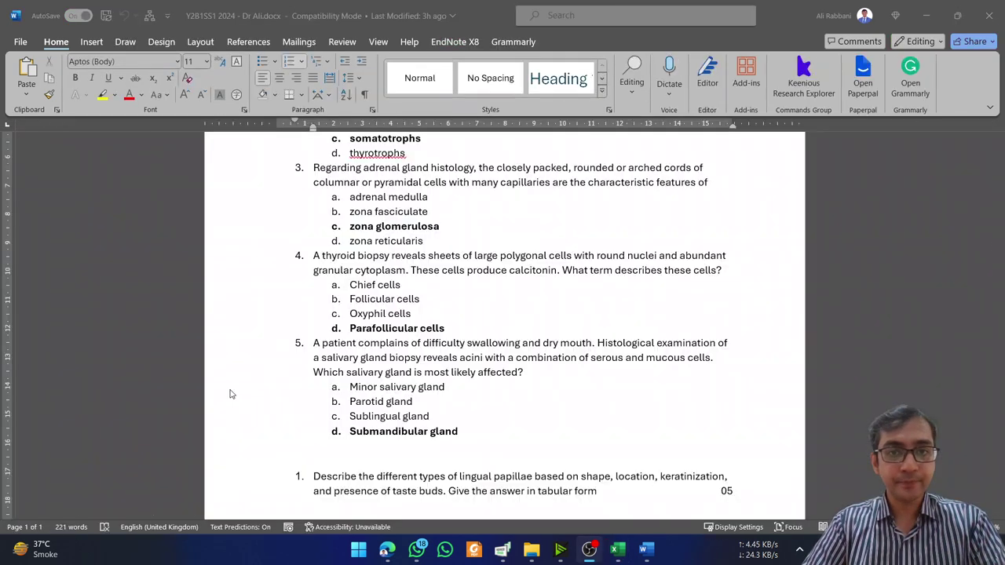
left_click(475, 430)
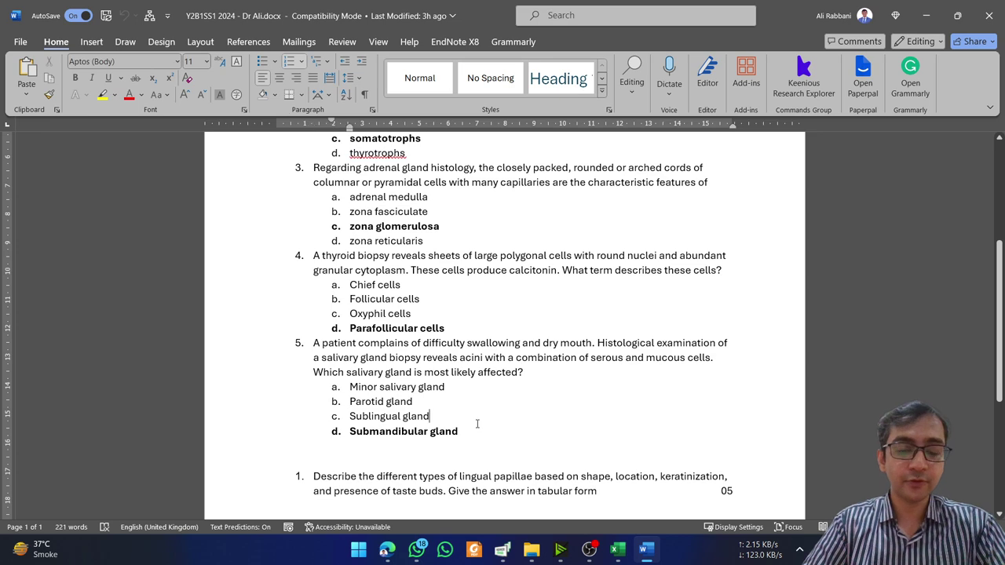
scroll(475, 431, "up", 5)
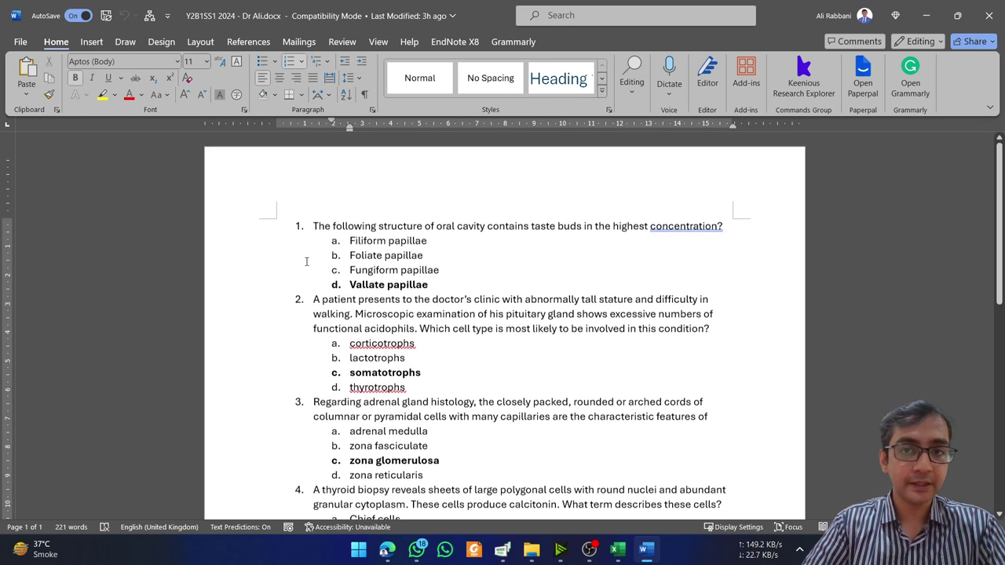
left_click(288, 226, "shift")
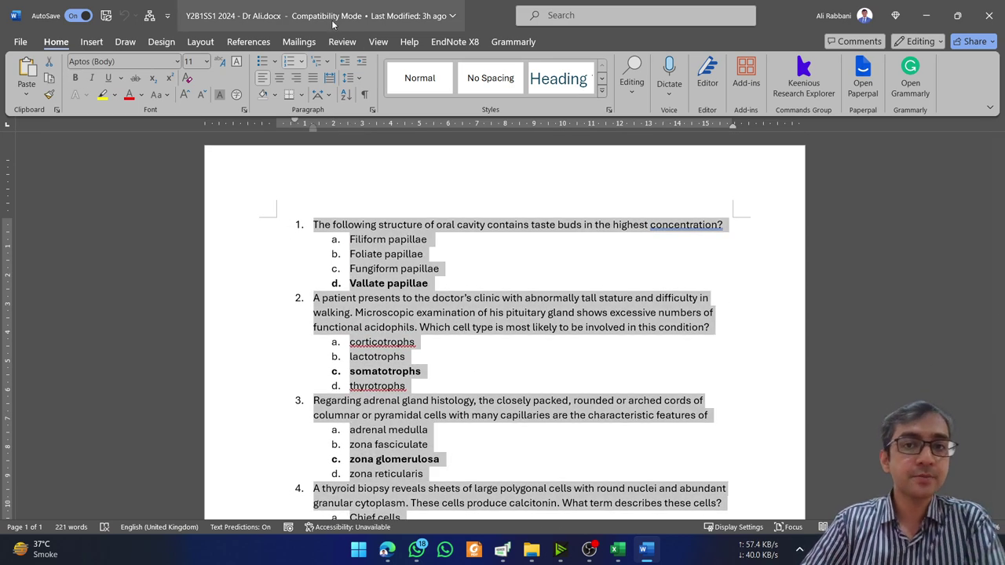
left_click(301, 62)
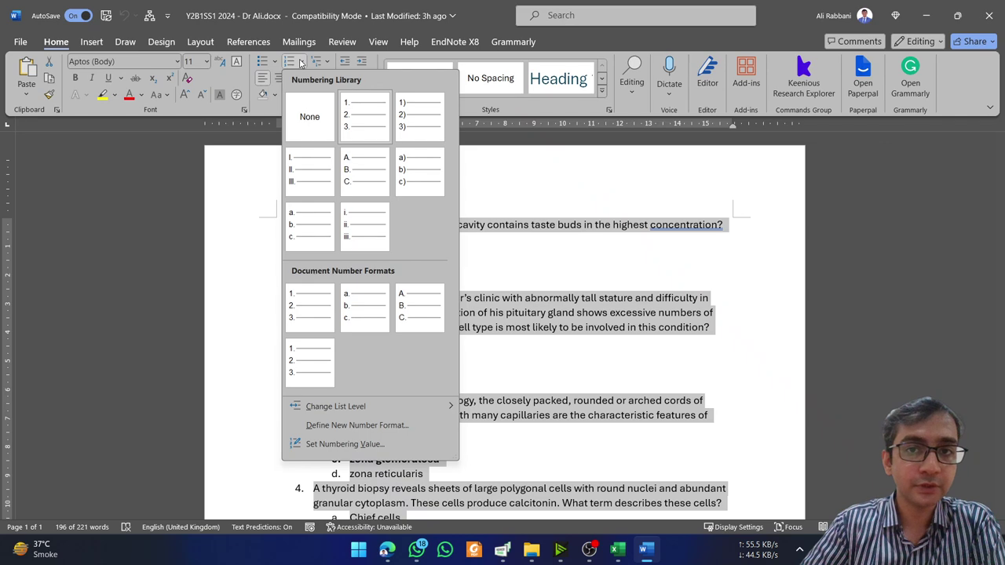
left_click(308, 124)
key("Left")
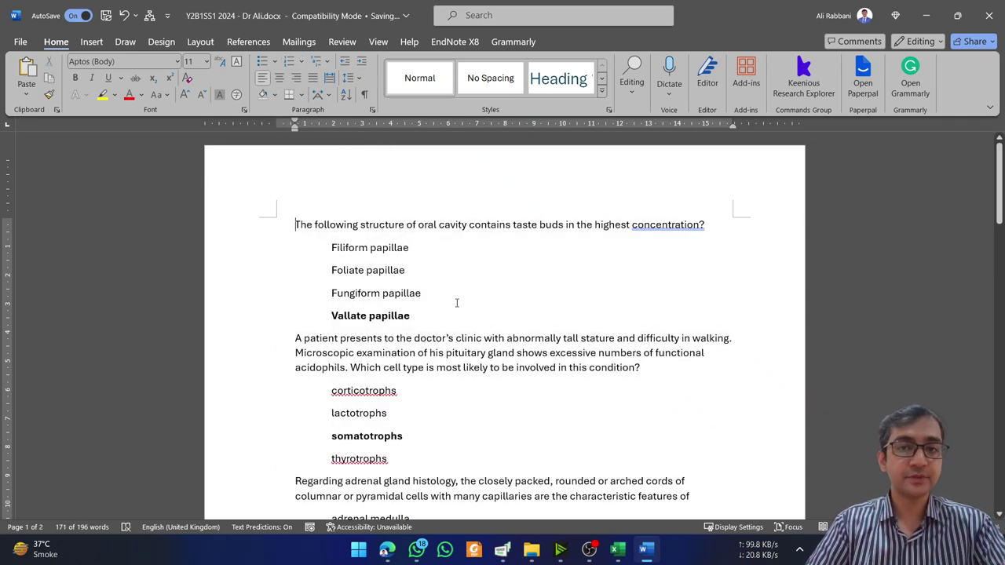
Copy the first question on oral cavity taste buds with its four options and switch to the MedEd workbook's input sheet
key("shift+Down")
key("shift+Down")
key("shift+Down")
key("shift+Down")
key("shift+Down")
key("ctrl+c")
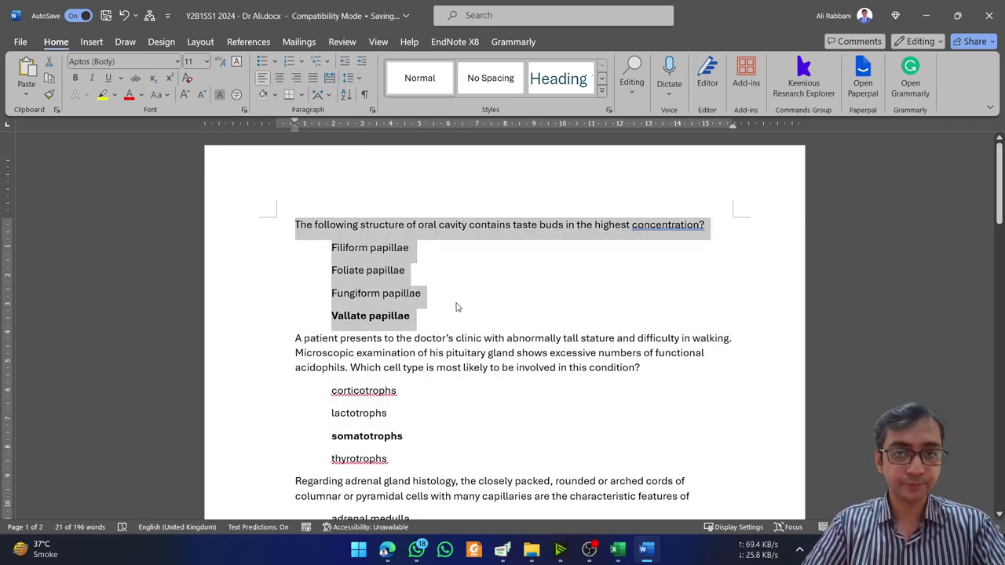
key("alt+Tab")
key("alt+Tab")
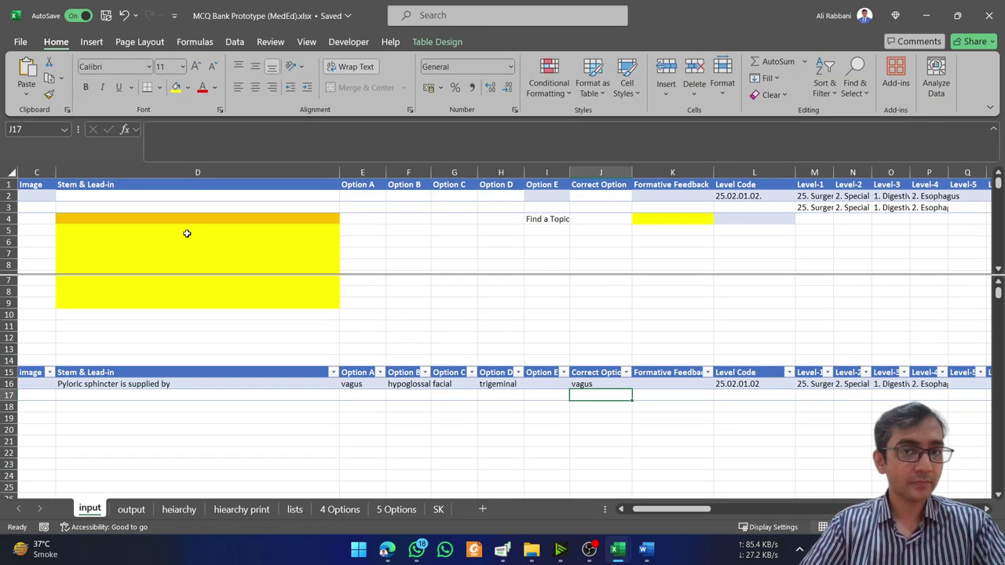
Paste the copied taste buds question and its four options into the yellow entry area starting at D4
left_click(185, 224)
key("shift+F10")
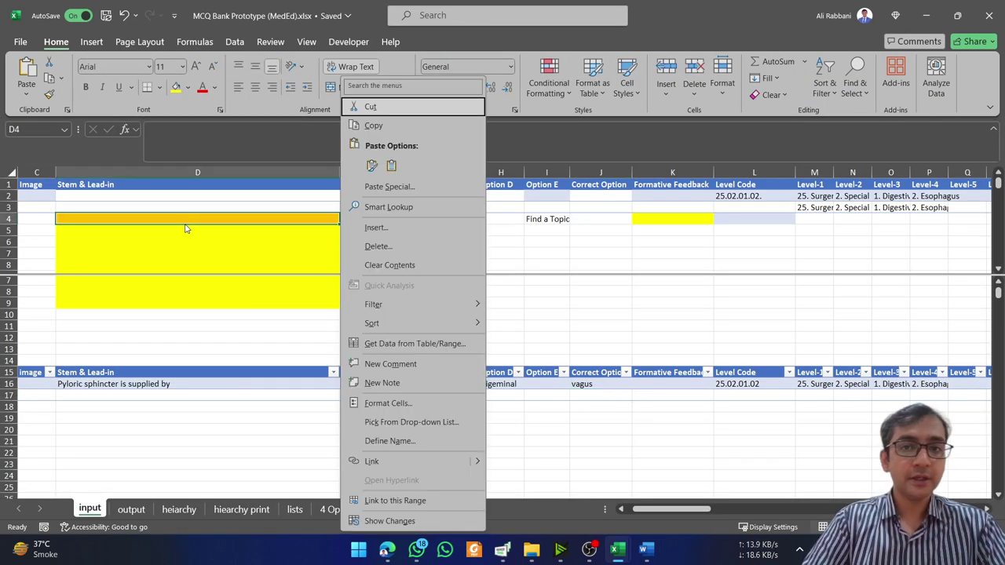
key("ctrl+v")
scroll(186, 241, "down", 1)
scroll(188, 312, "down", 3)
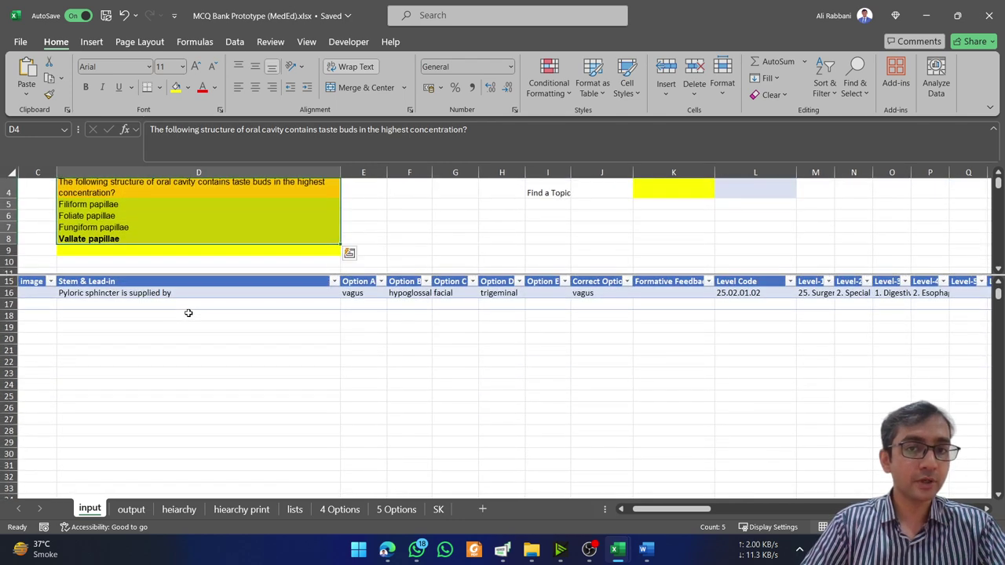
scroll(202, 207, "up", 1)
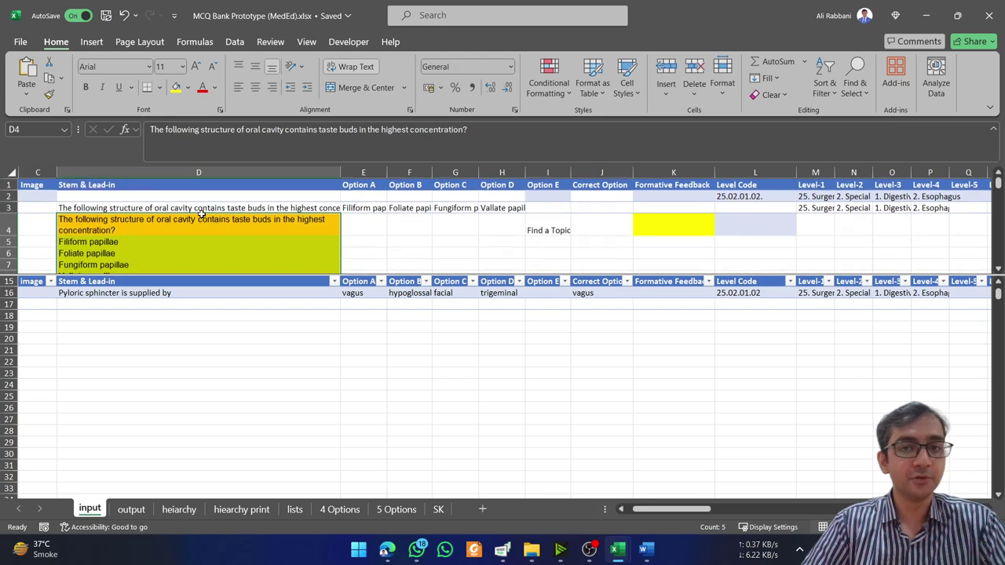
Copy the transposed stem and its four options from D3:H3
left_click(201, 209)
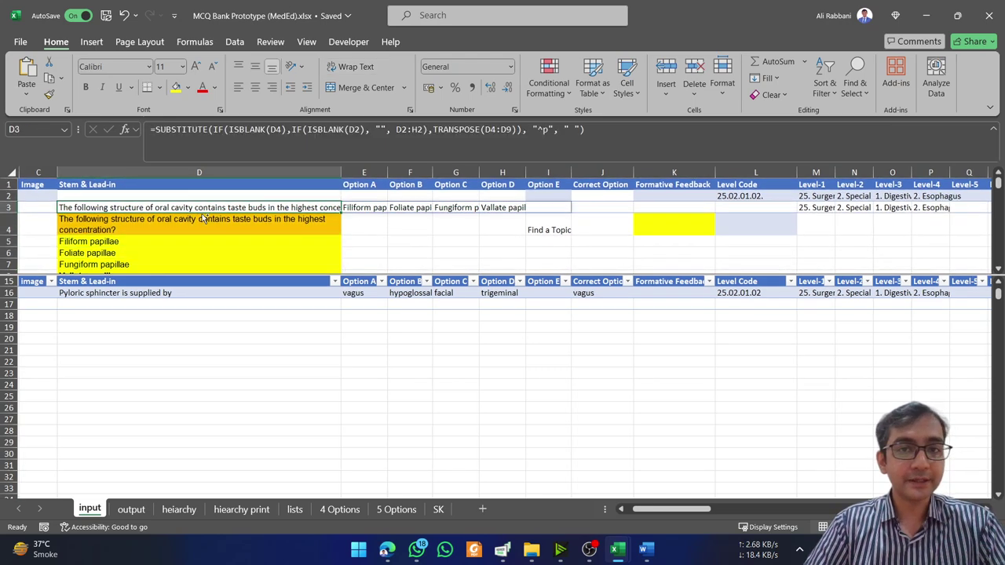
key("shift+Right")
key("shift+Right")
key("shift+Right")
key("shift+Right")
key("ctrl+c")
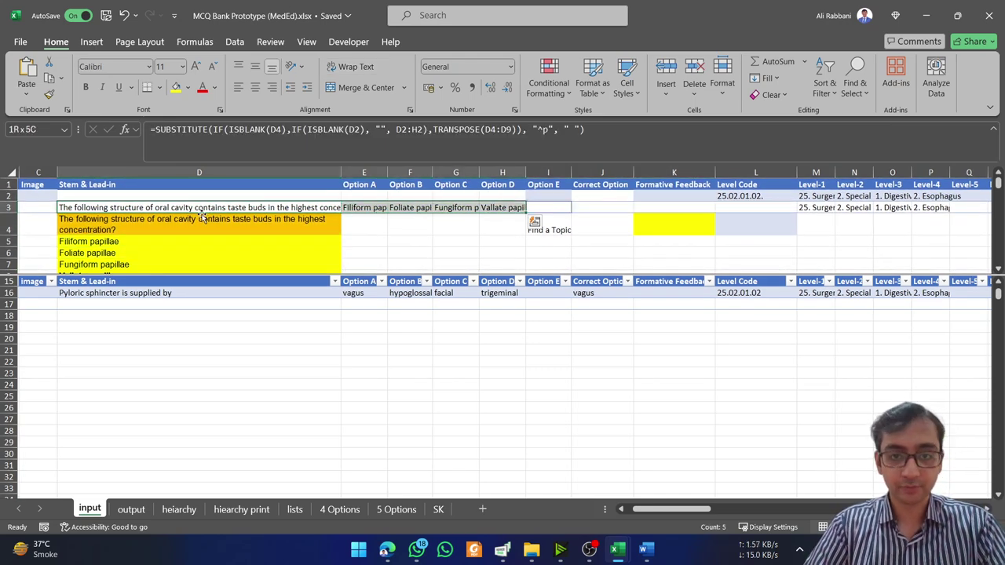
Paste the copied stem and options as values into row 17 of the question table, starting at D17
key("Down")
key("Down")
key("Down")
key("Down")
key("Down")
key("Down")
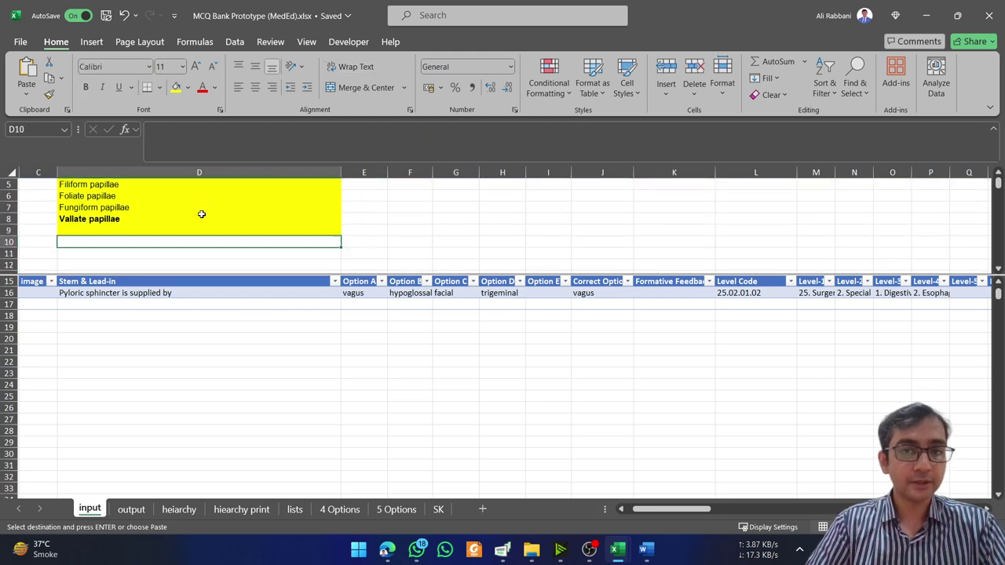
scroll(201, 213, "up", 2)
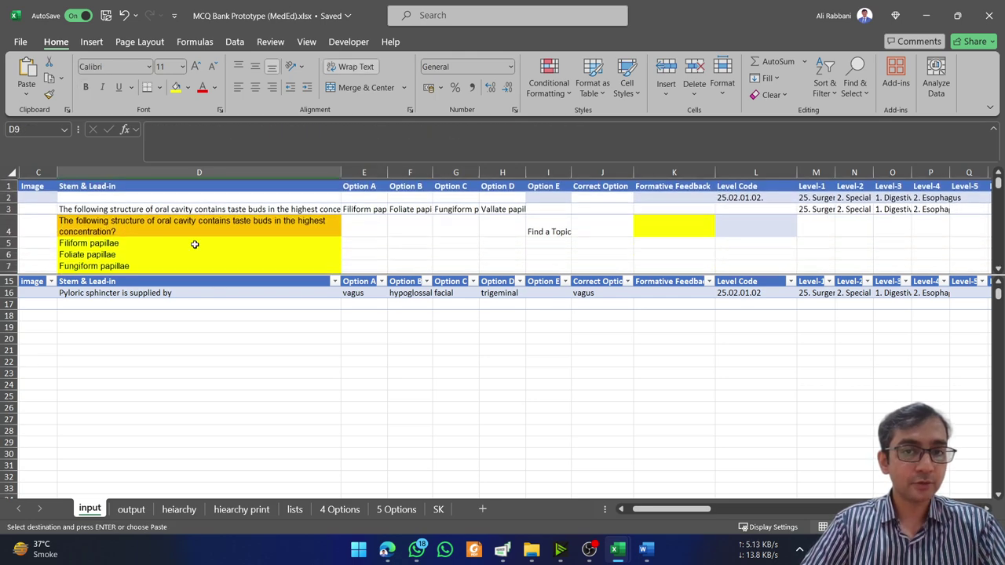
left_click(187, 303)
right_click(187, 303)
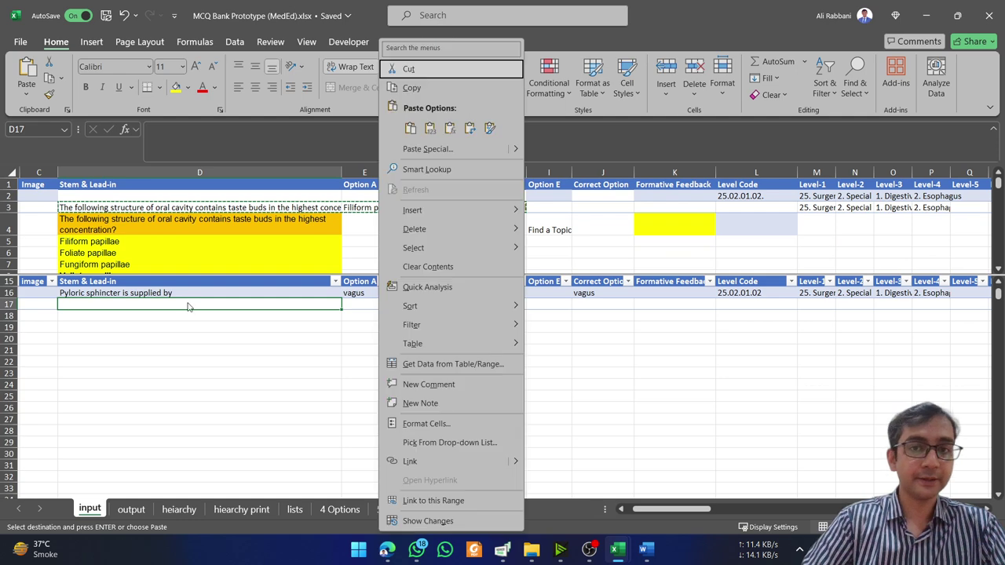
left_click(429, 128)
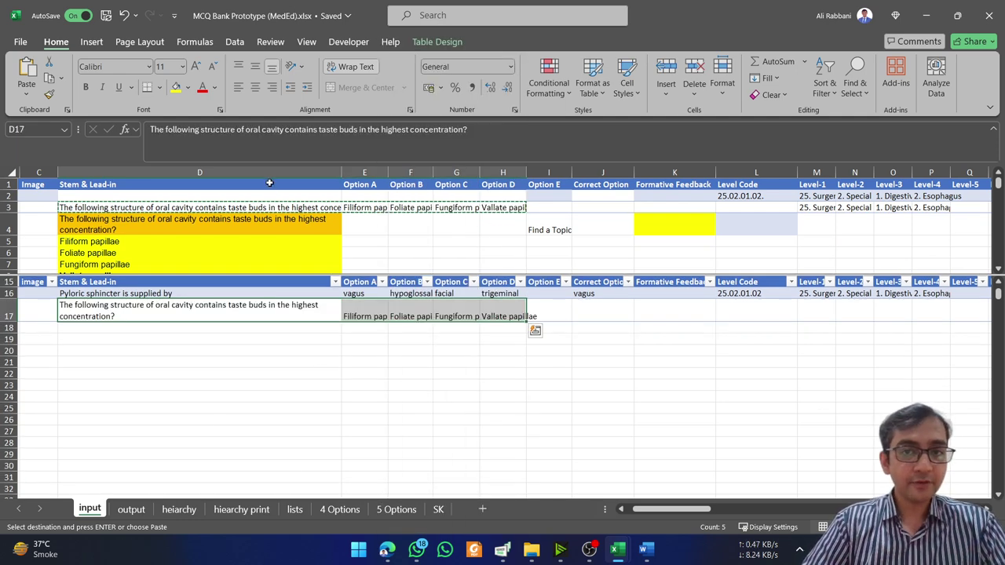
Clear the question and its options from the entry area D4:D8
left_click(265, 220)
key("shift+Down")
key("shift+Down")
key("shift+Down")
key("shift+Down")
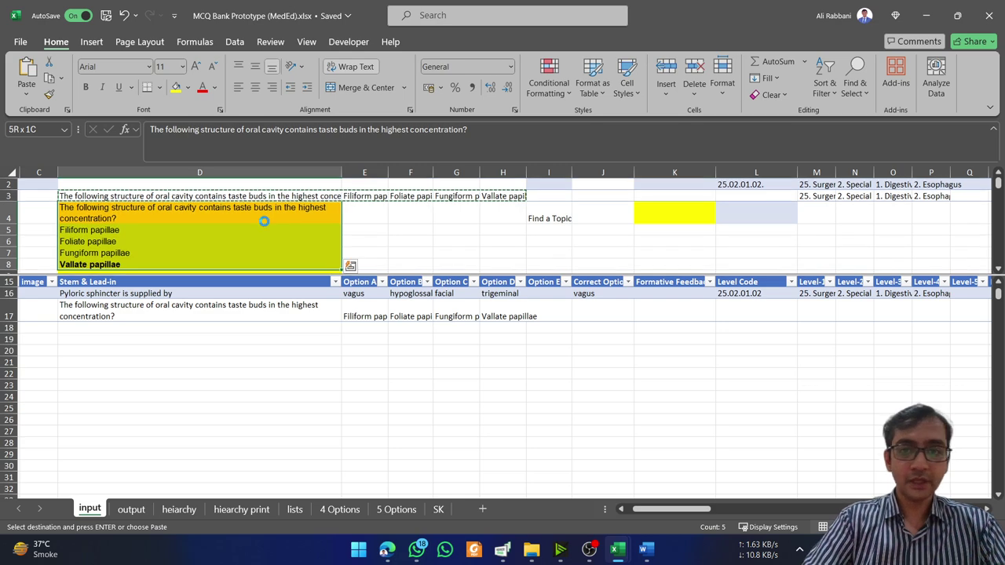
key("Delete")
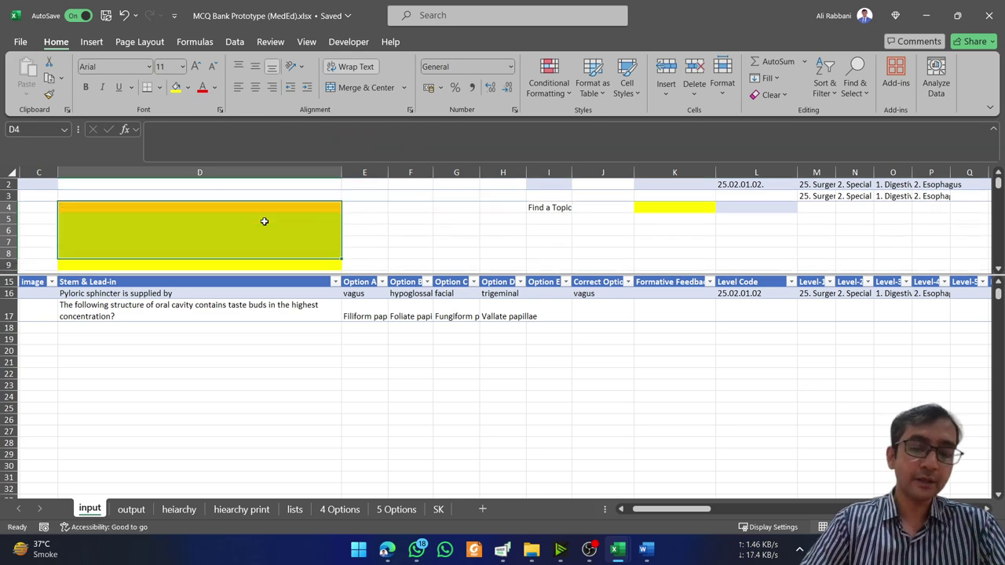
Switch to the Word question document and review its remaining MCQs, answer options and the short question on page 2
left_click(640, 552)
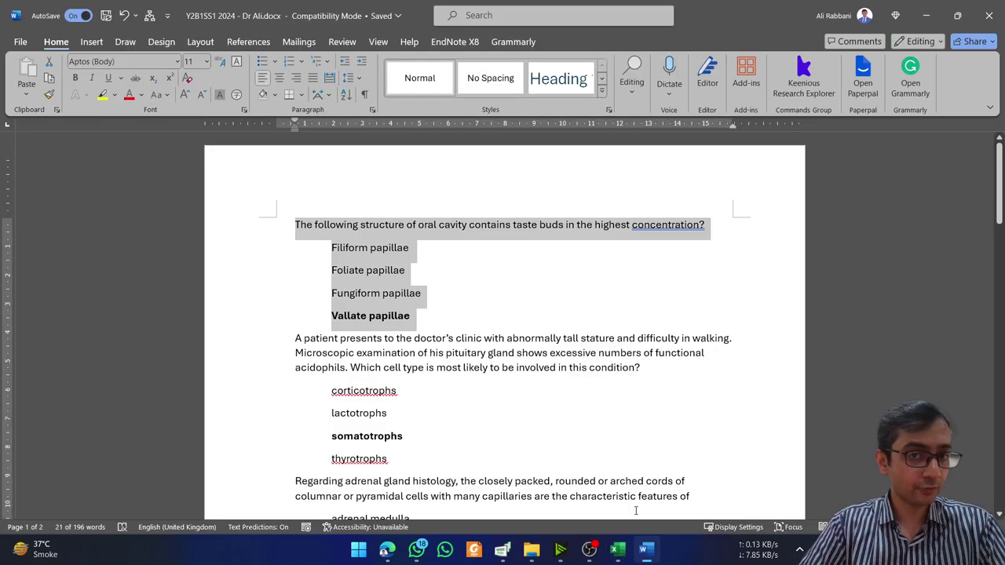
scroll(432, 383, "down", 3)
scroll(431, 383, "down", 9)
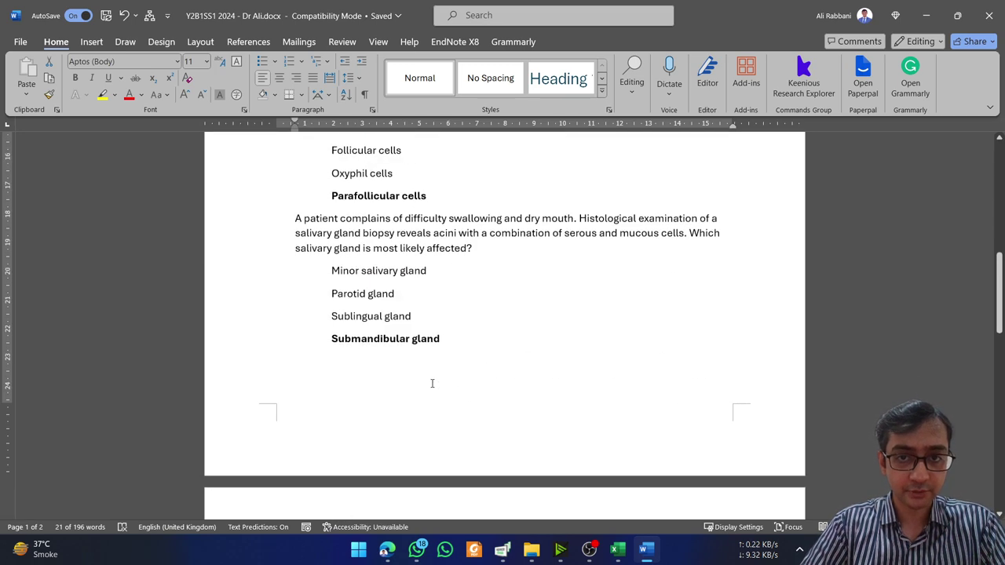
scroll(431, 383, "up", 20)
left_click(400, 286)
key("Home")
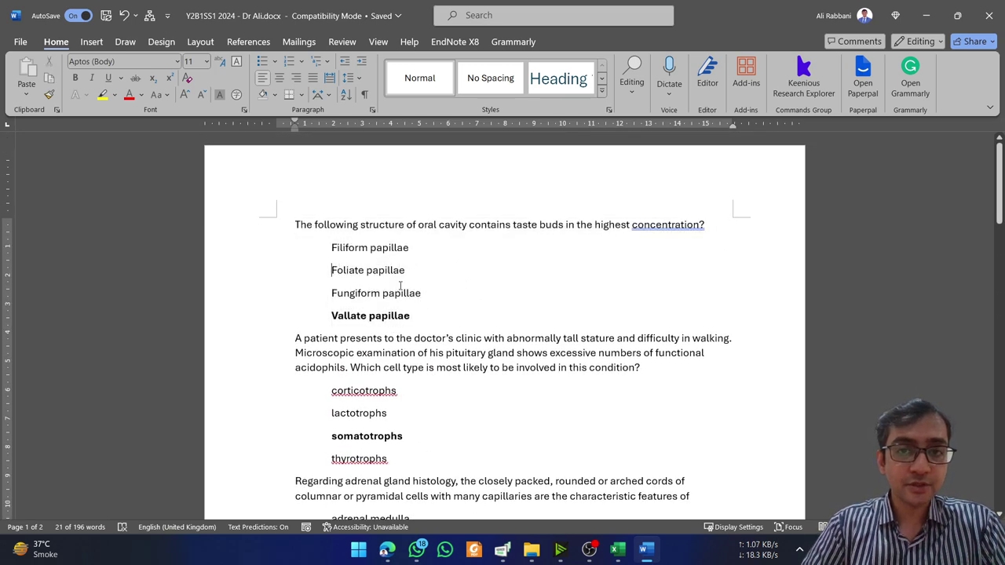
key("Home")
scroll(401, 287, "down", 4)
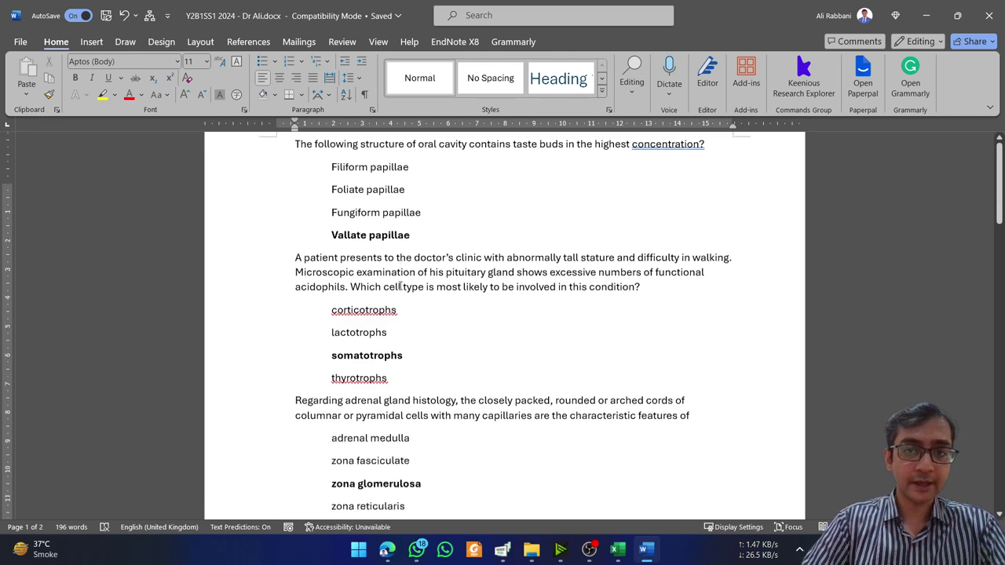
scroll(400, 286, "down", 5)
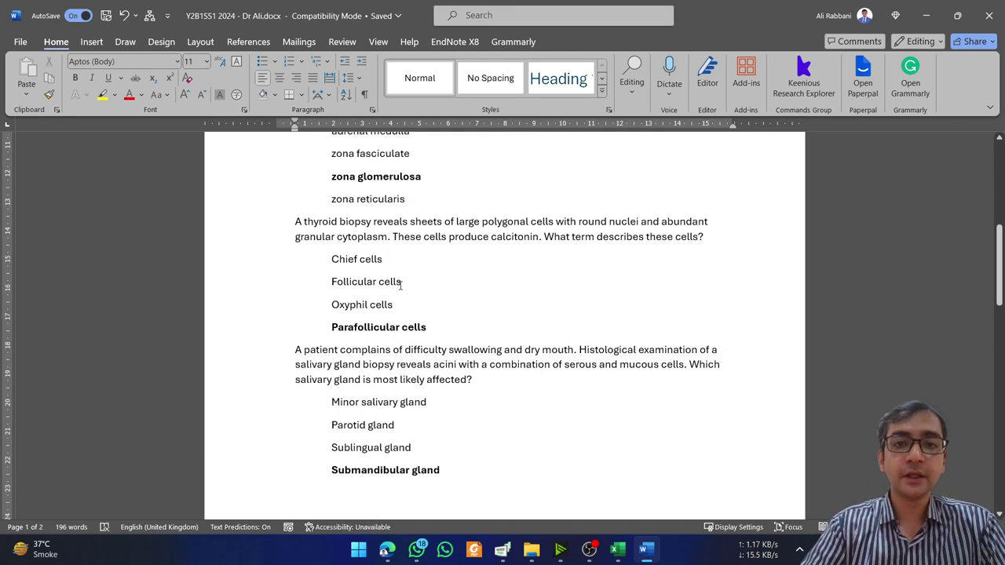
scroll(400, 285, "up", 3)
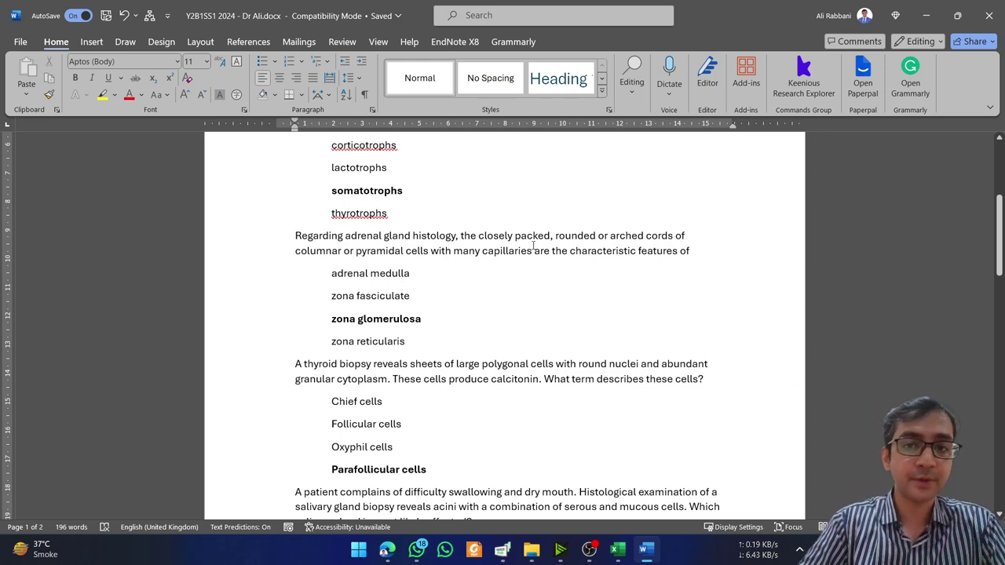
left_click(533, 248)
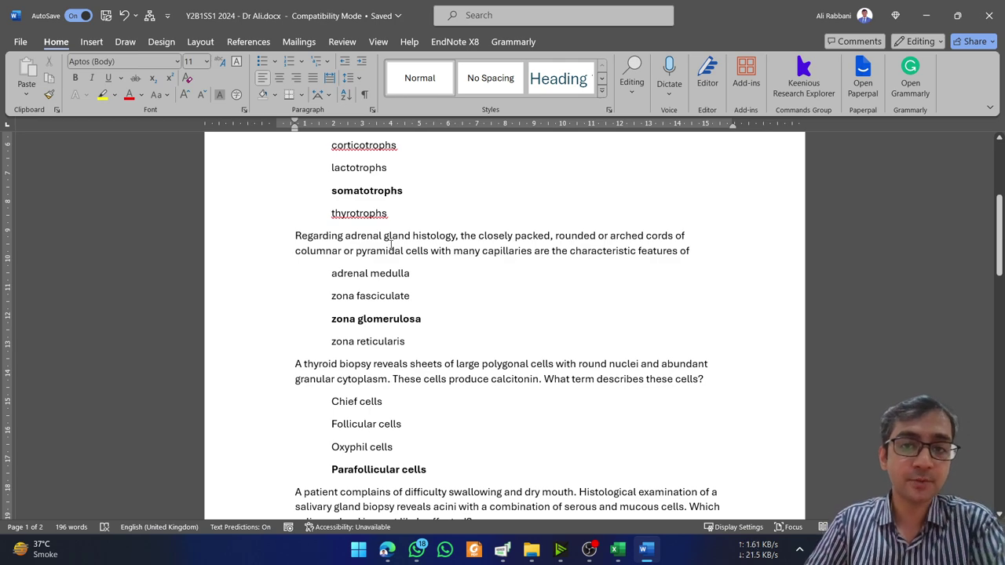
left_click(387, 364)
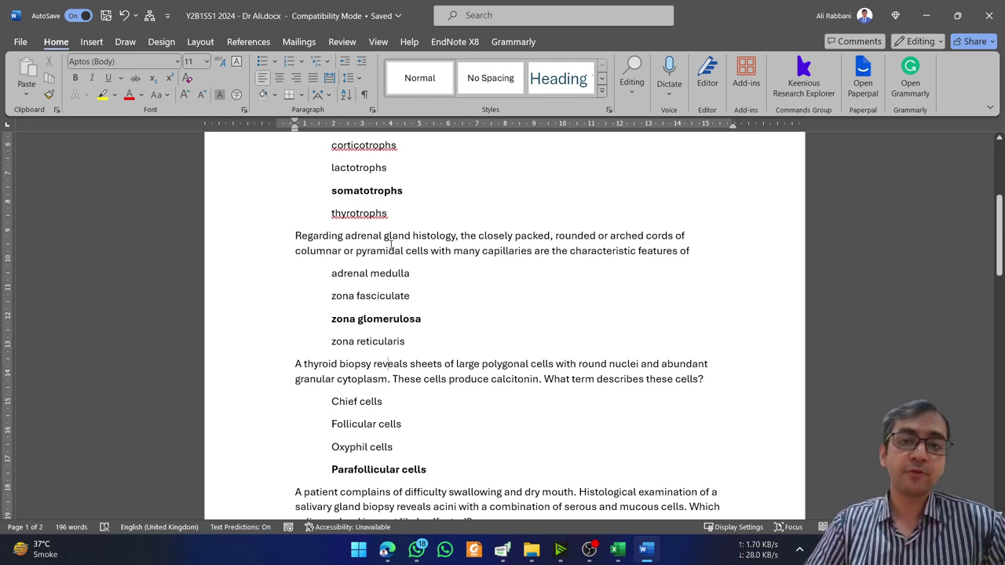
scroll(390, 244, "down", 15)
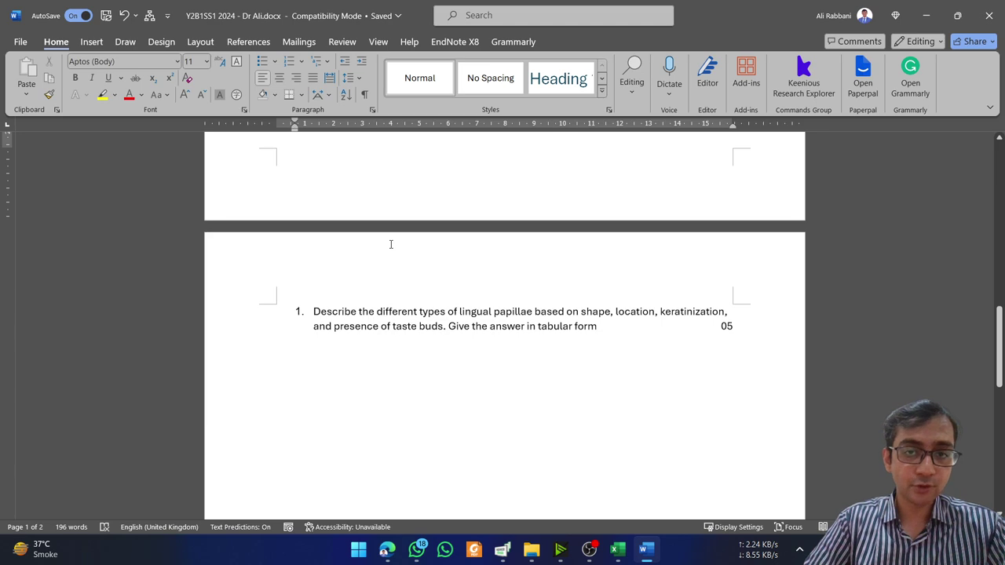
Copy all five MCQs with their options from the first page and switch back to the MedEd MCQ bank workbook
scroll(390, 244, "up", 5)
left_click(453, 278)
scroll(453, 276, "up", 10)
scroll(453, 278, "down", 2)
triple_click(293, 220)
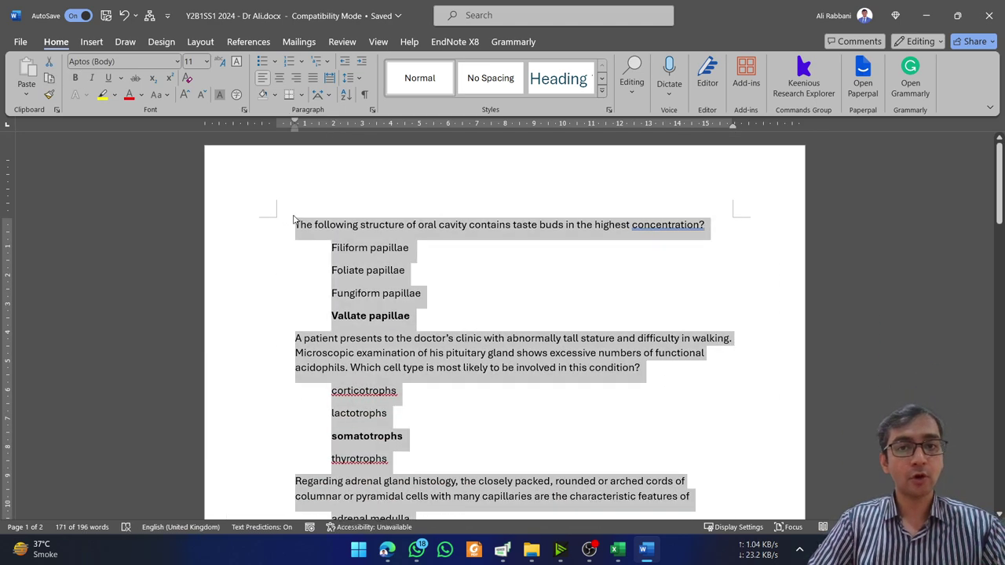
key("alt+Tab")
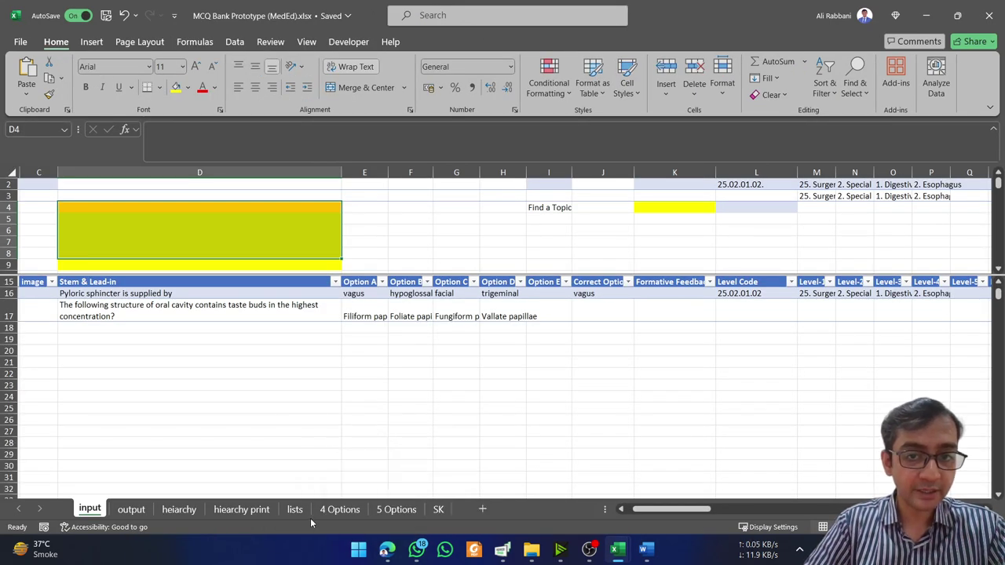
Look at the 5 Options sheet, and clear the old questions from column B of the 4 Options sheet
left_click(331, 511)
left_click(397, 510)
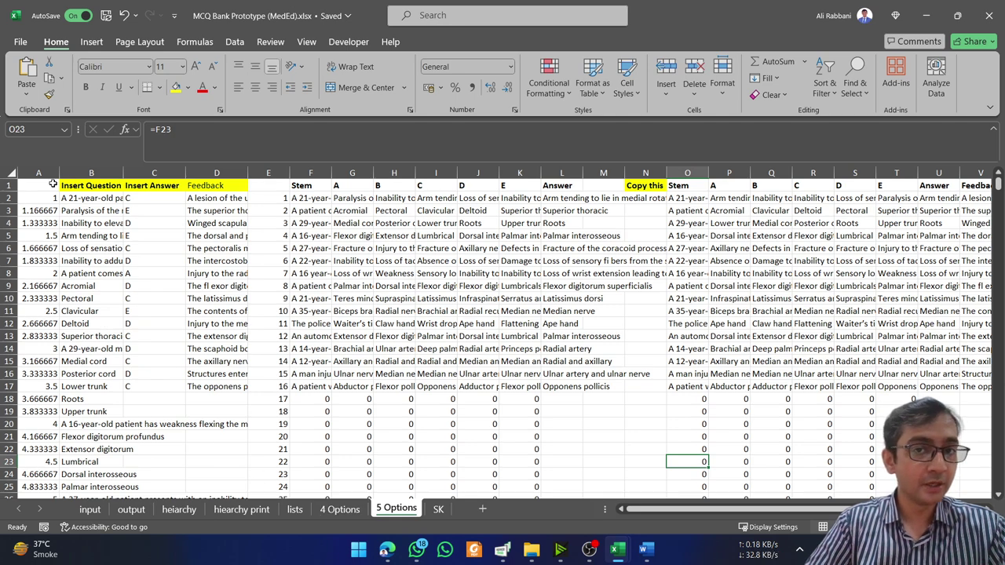
left_click(351, 511)
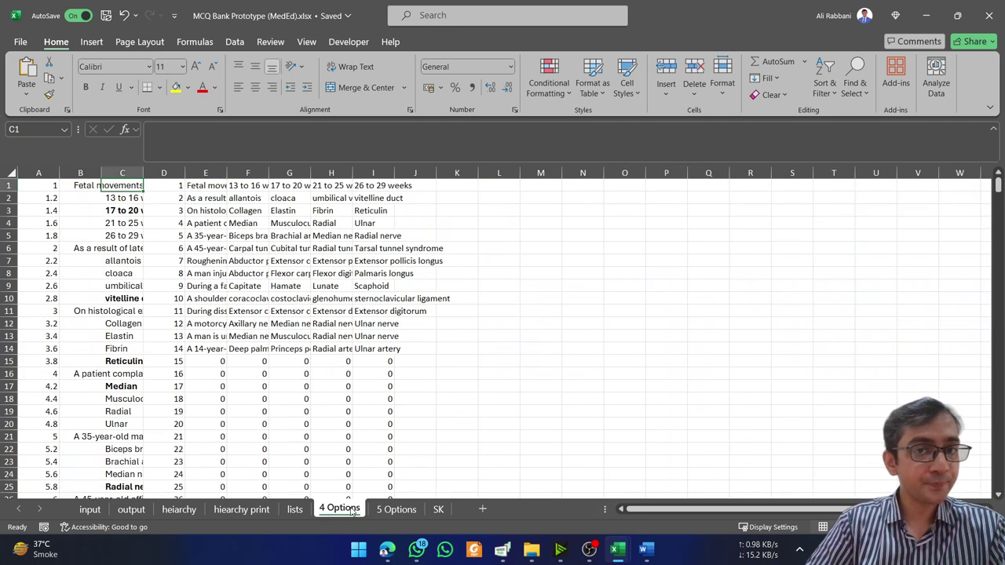
left_click(89, 171)
key("Delete")
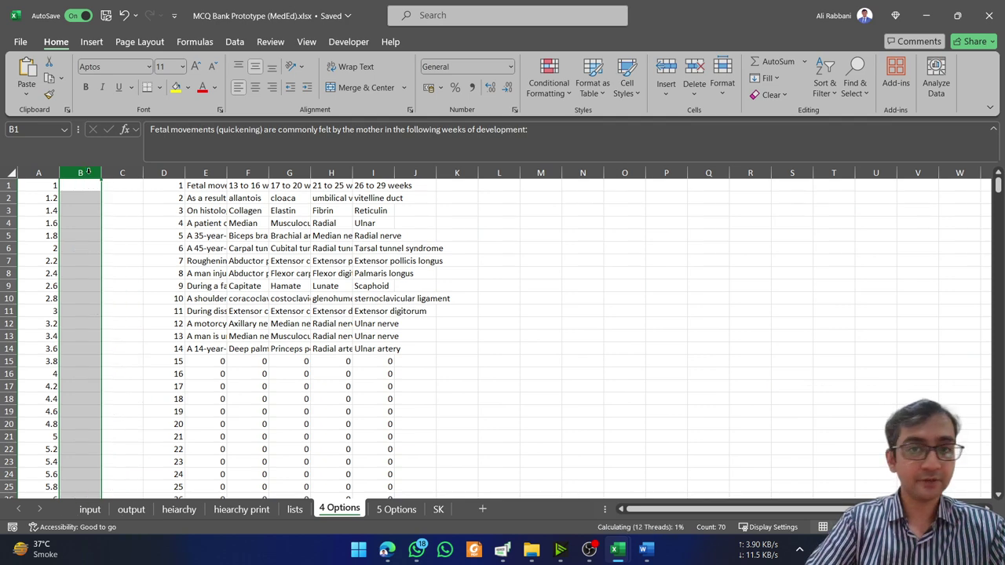
key("Down")
Paste the five copied MCQs and their options into column B of the 4 Options sheet, starting at B1
left_click(89, 179)
right_click(89, 180)
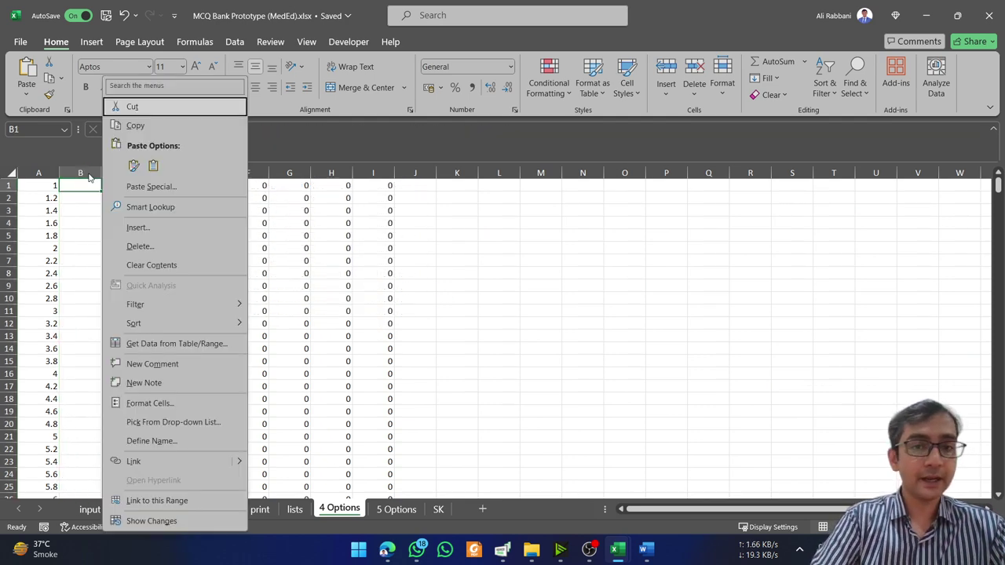
key("m")
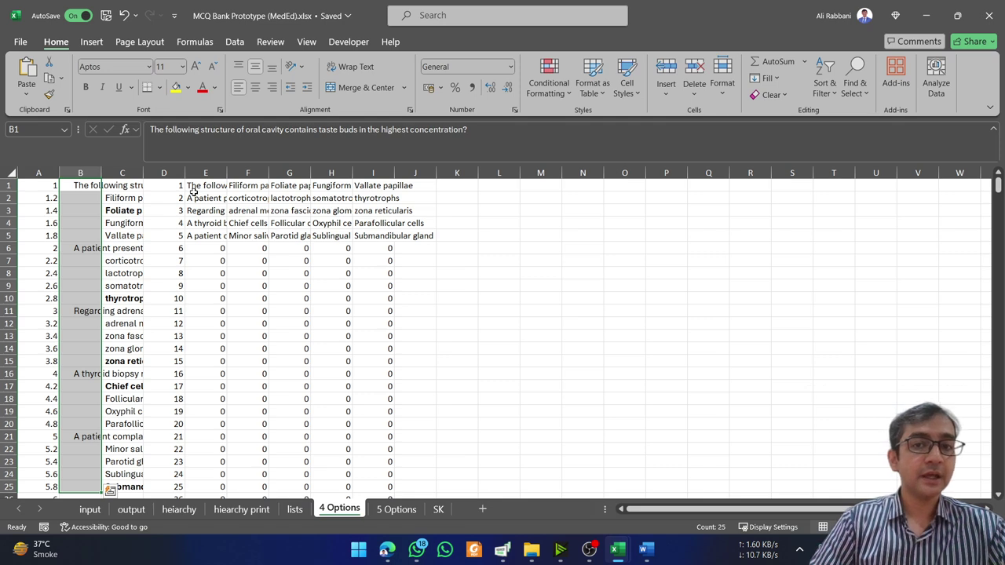
Copy the five transposed questions with their options from E1:I5 and switch to the input sheet
left_click(193, 193)
left_click(193, 190)
key("shift+Down")
key("shift+Down")
key("shift+Down")
key("shift+Down")
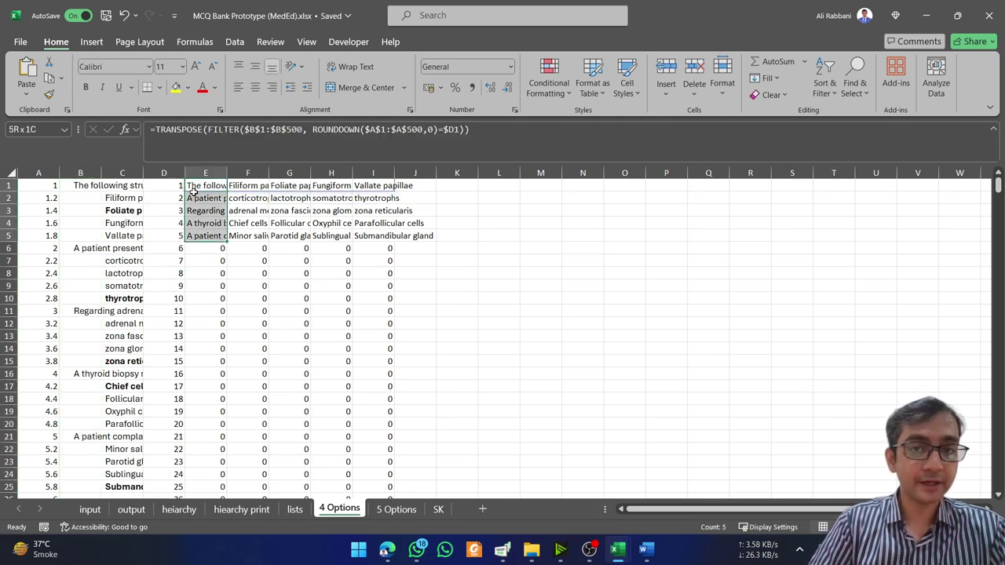
key("shift+Right")
key("shift+Right")
key("shift+Right")
key("shift+Right")
key("ctrl+c")
left_click(89, 509)
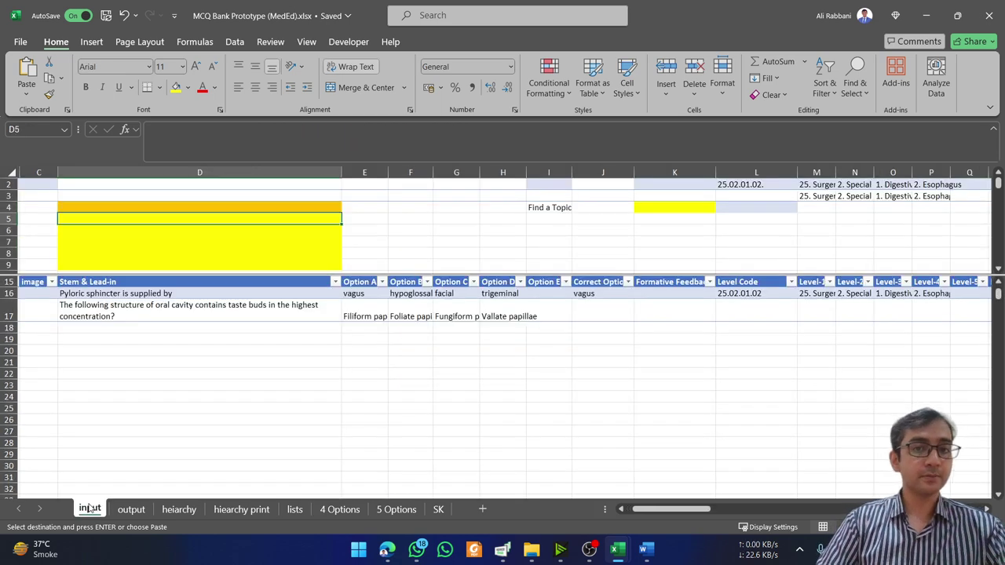
Try to paste the copied questions as values starting at D18, below the existing taste buds row
left_click(146, 338)
key("Up")
key("shift+F10")
key("v")
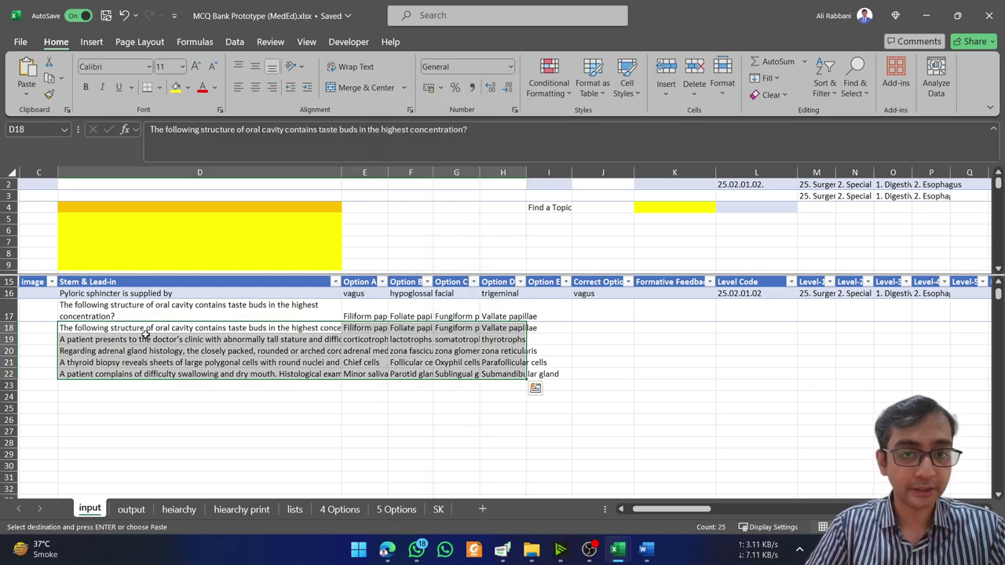
key("Up")
key("Left")
key("Right")
key("Left")
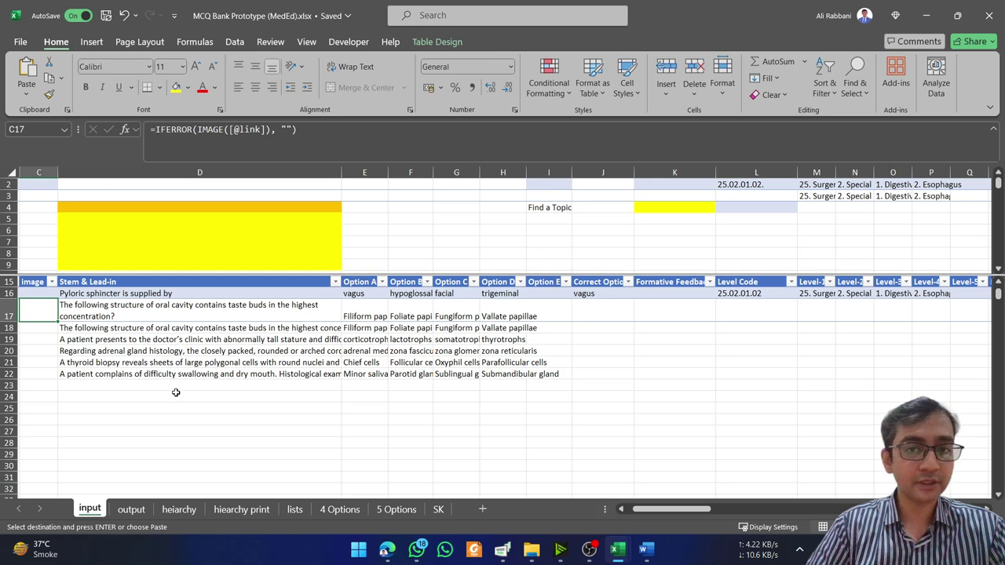
key("ctrl+z")
Paste the five copied questions as values starting at D17 and check their serial numbers
key("Up")
key("shift+F10")
key("v")
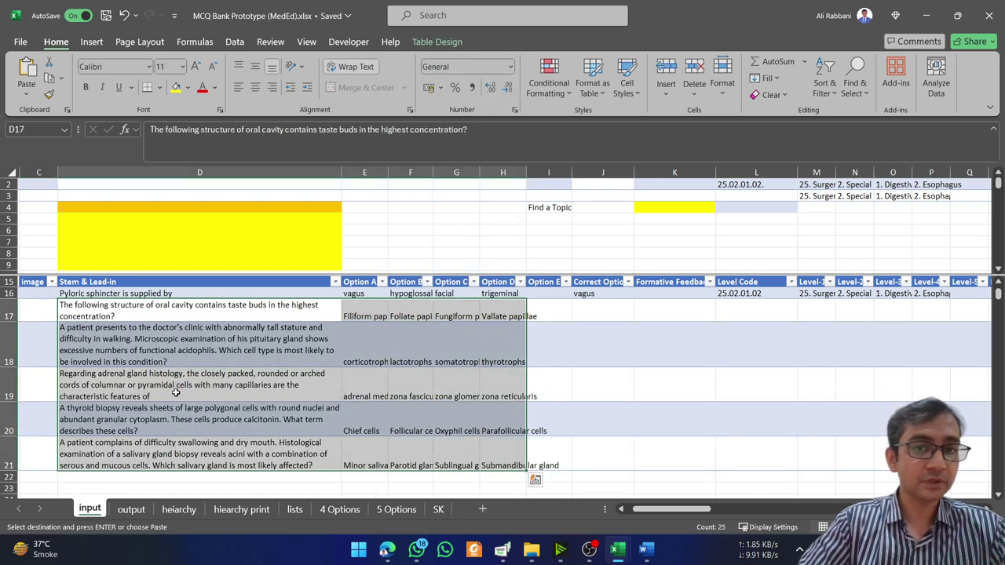
left_click(23, 343)
key("Left")
key("Left")
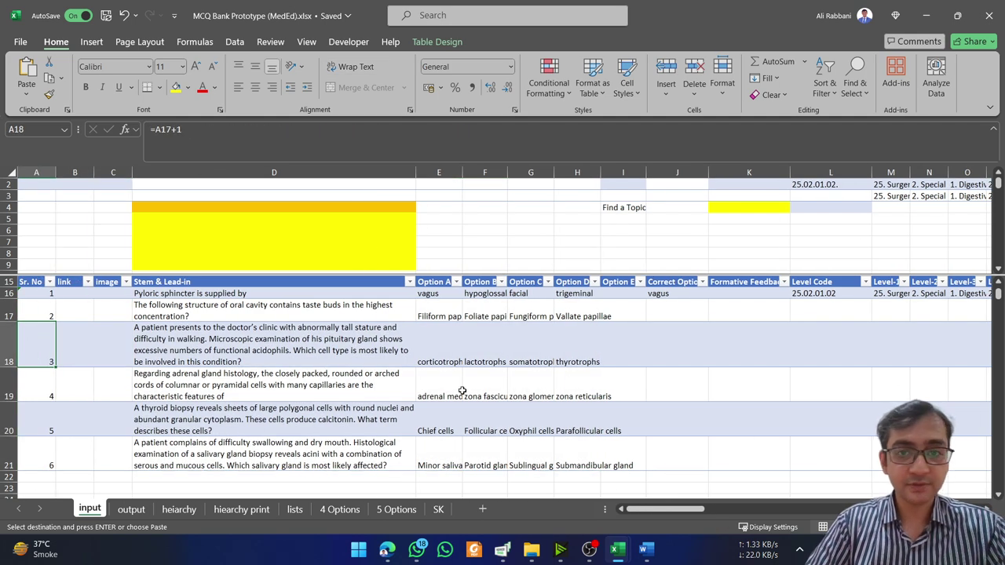
Copy Option A, Filiform papillae, of the taste buds question in row 17 into its Correct Option cell J17
scroll(675, 384, "right", 2)
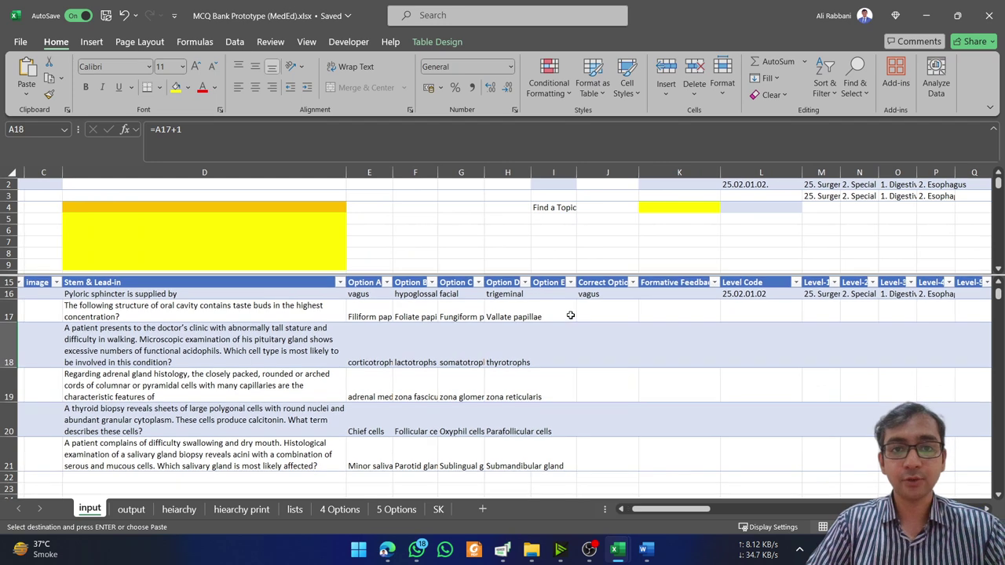
left_click(571, 314)
key("Left")
key("Left")
key("Left")
key("Left")
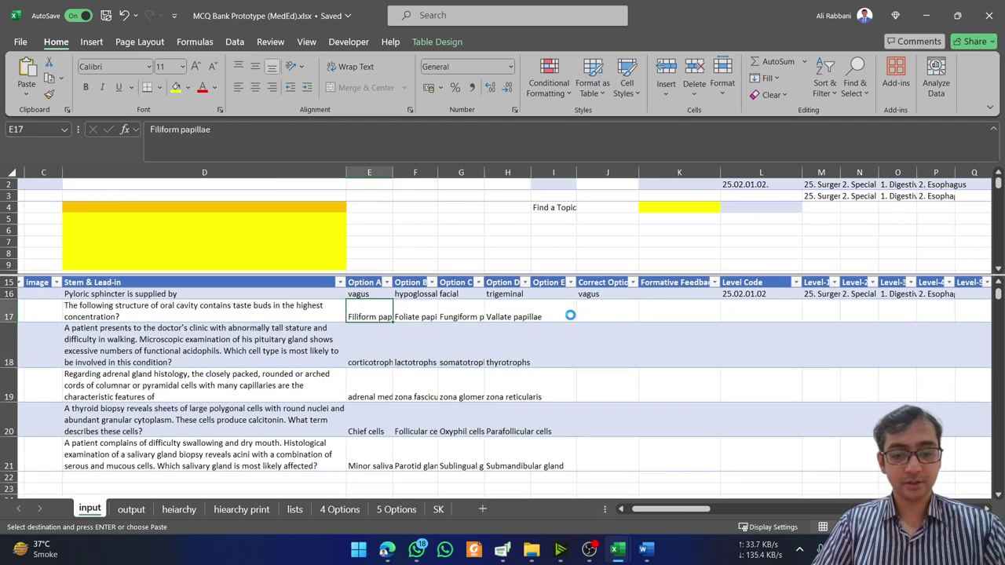
key("ctrl+c")
key("Right")
key("Right")
key("Right")
key("Right")
key("Right")
key("ctrl+v")
key("Right")
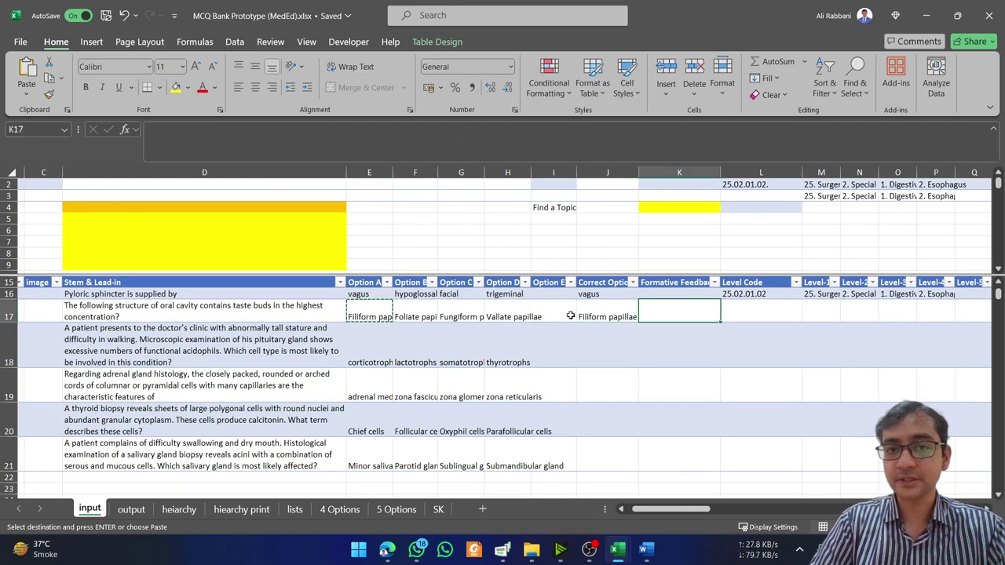
Search for the topic "tongue" in the Find a Topic cell K4
key("Right")
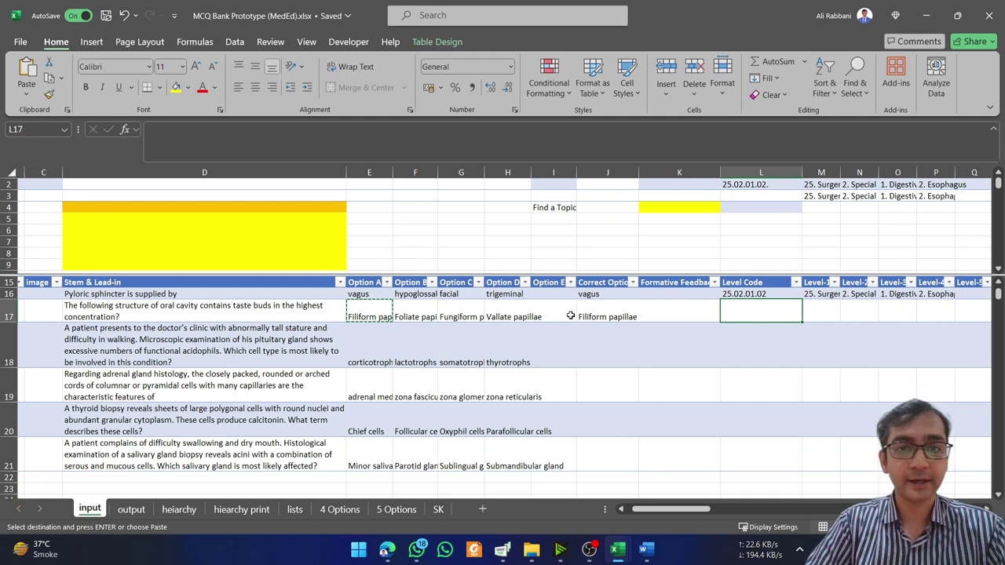
left_click(762, 207)
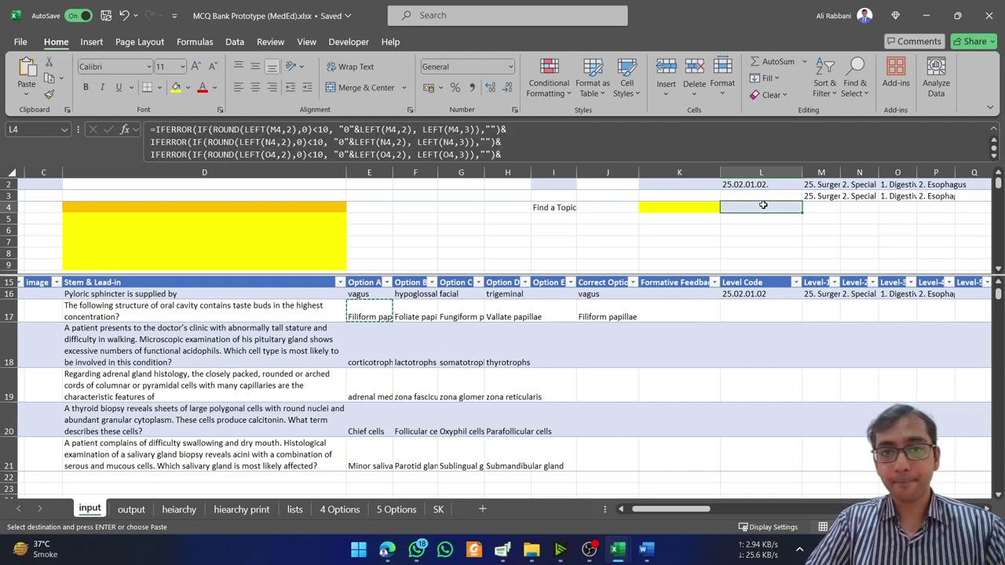
left_click(702, 208)
type("tongue")
key("Return")
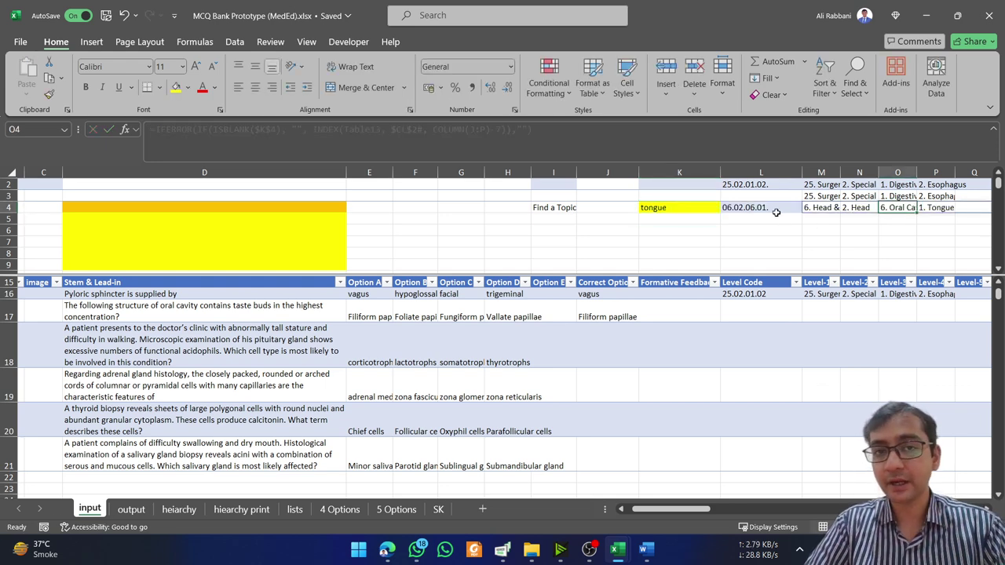
Try to paste the tongue level code 06.02.06.01. from L4 as a value into L17, then clear it
left_click(774, 209)
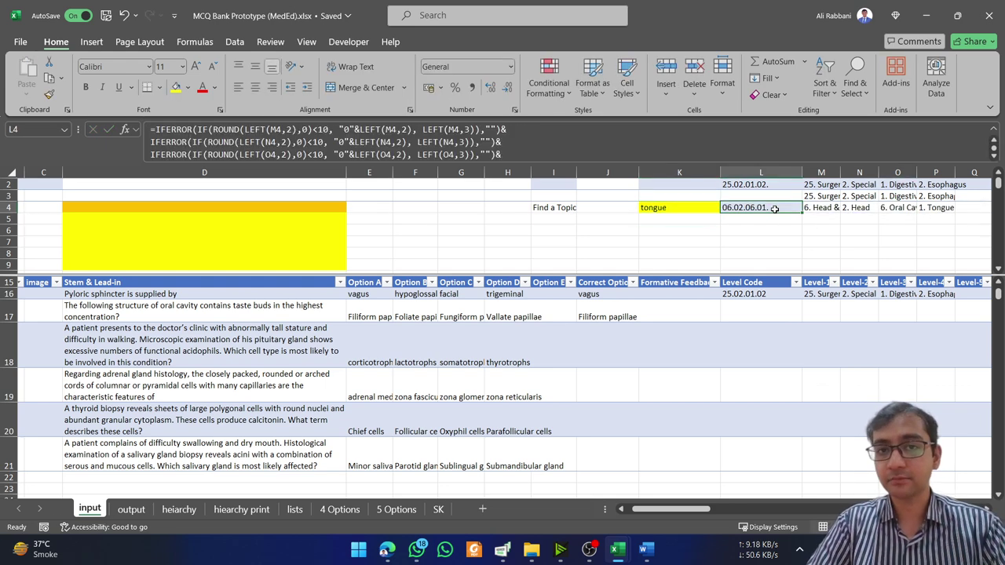
left_click(754, 309)
right_click(756, 312)
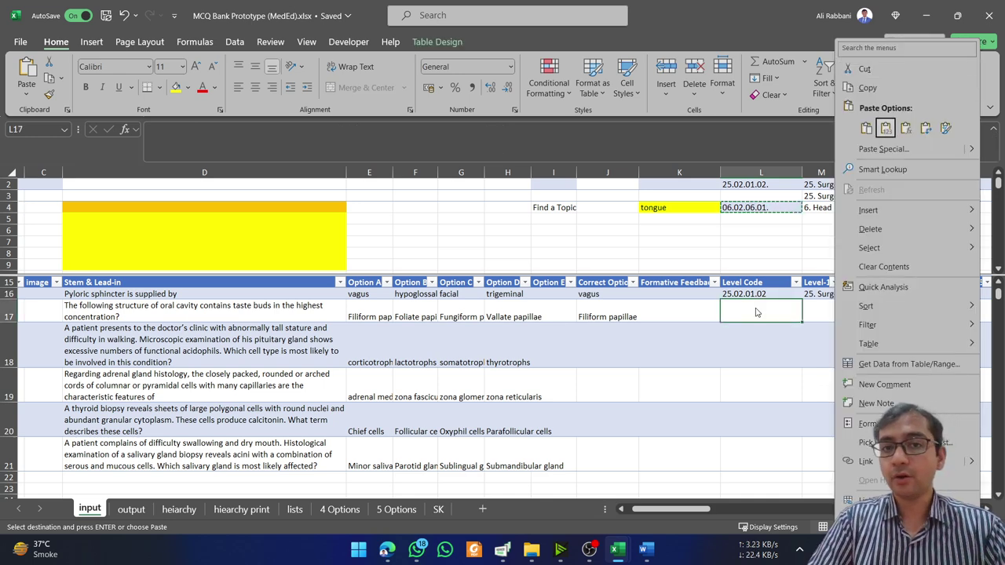
left_click(885, 127)
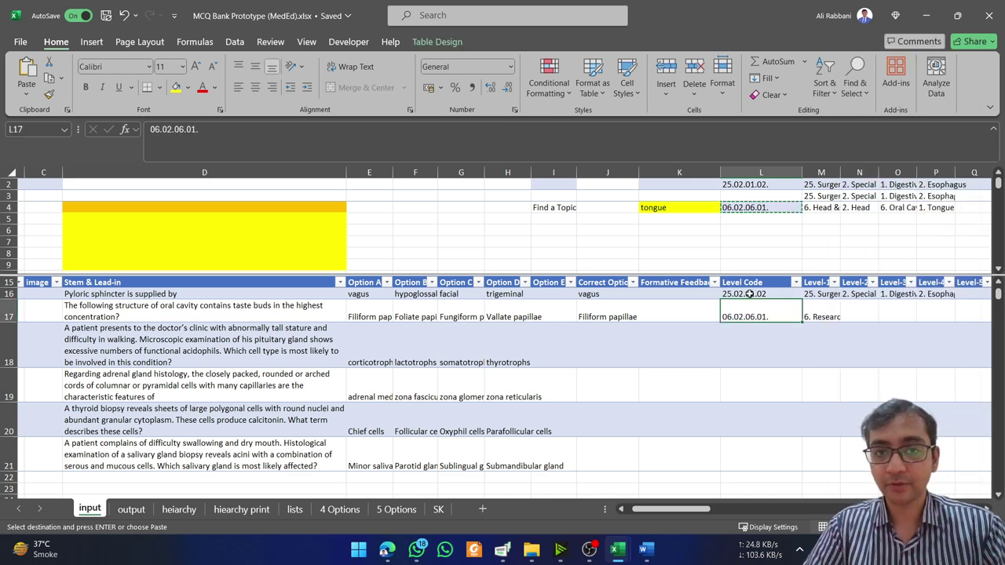
key("Escape")
key("Delete")
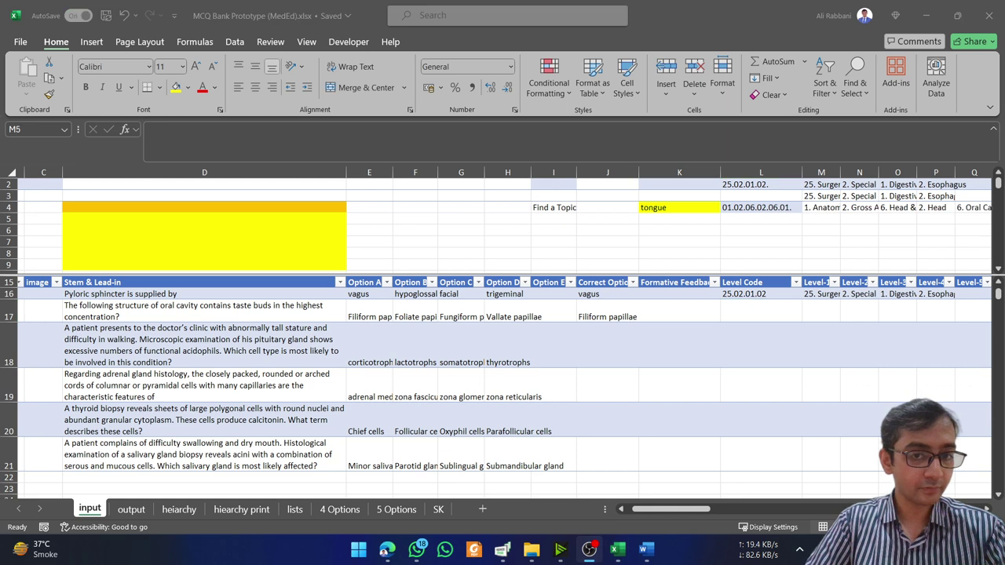
Search for the topic "oral cavity" in the Find a Topic cell K4
left_click(682, 207)
type("or")
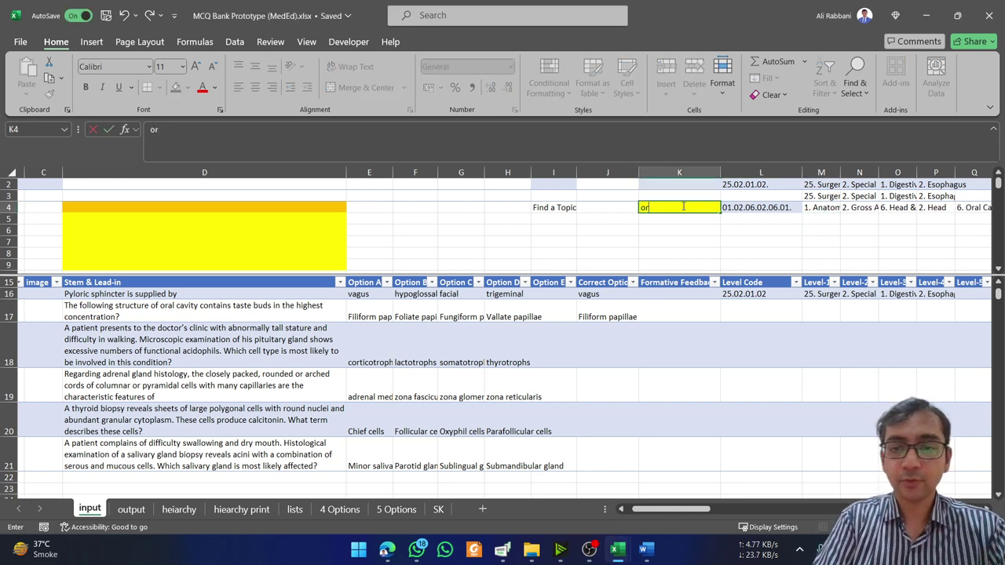
type("al cavity")
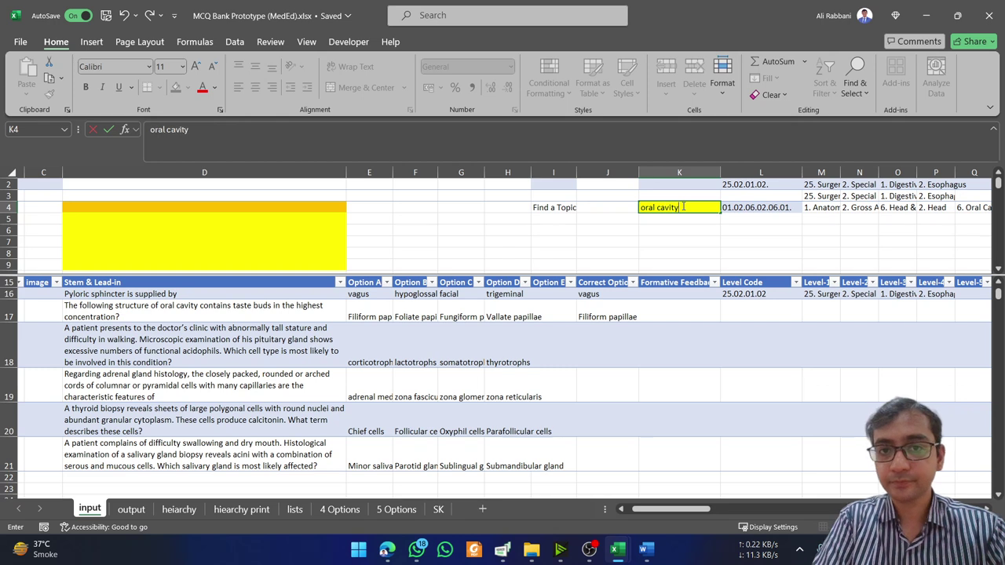
key("Return")
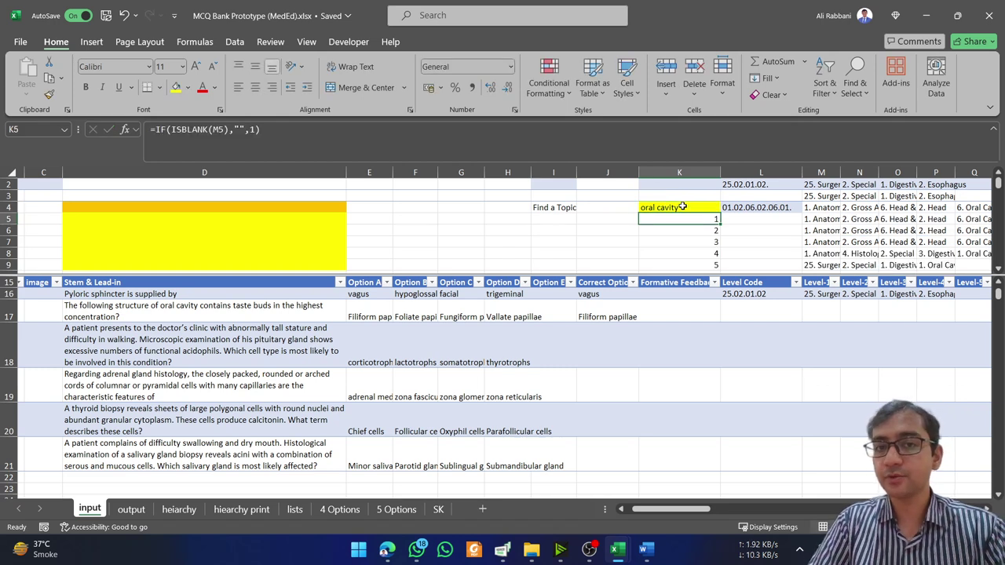
left_click(835, 253)
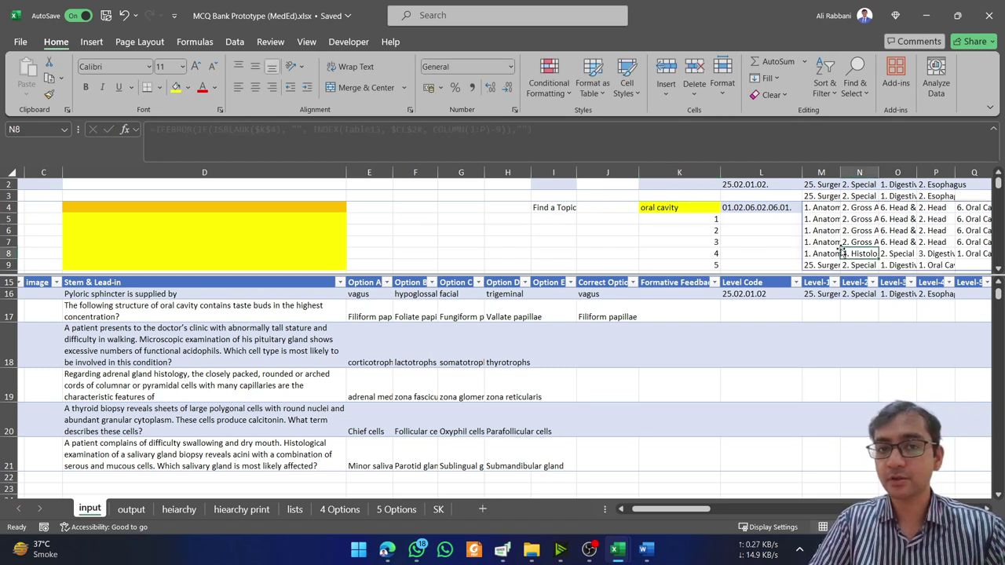
left_click_drag(841, 253, 840, 249)
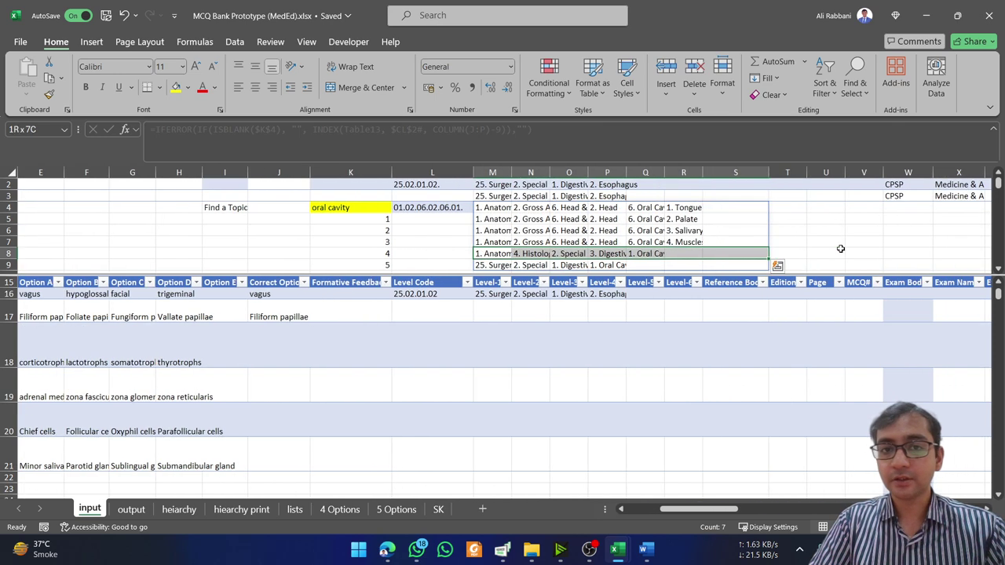
key("ctrl+c")
left_click(442, 327)
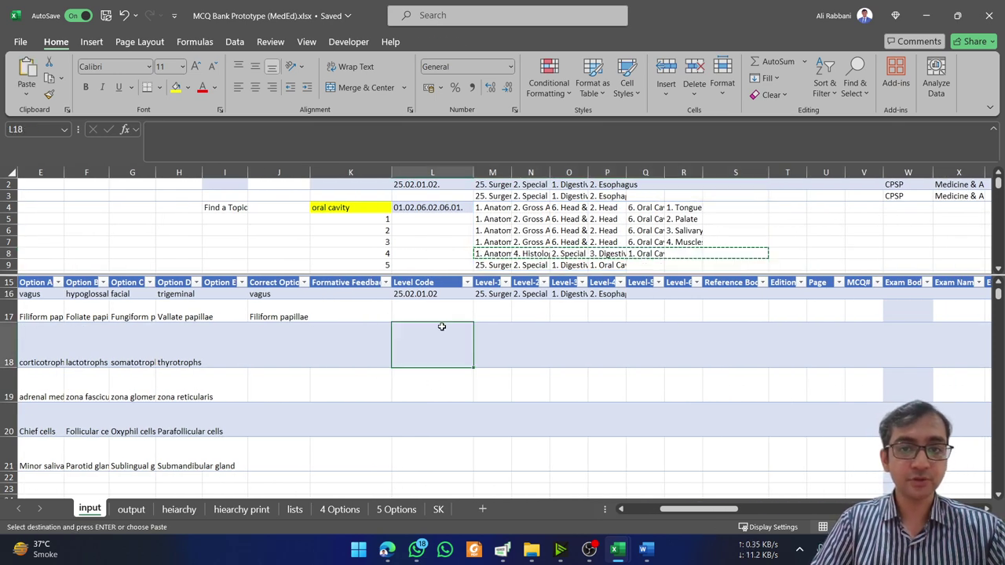
key("Right")
key("Up")
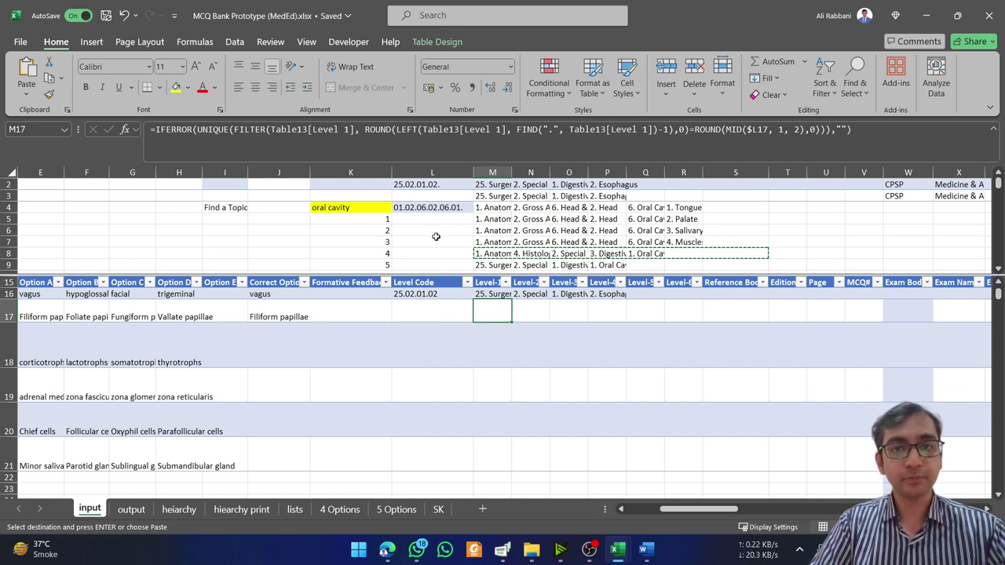
Fill the level code formula from L4 down to L9 so every oral cavity match has a code
left_click(428, 209)
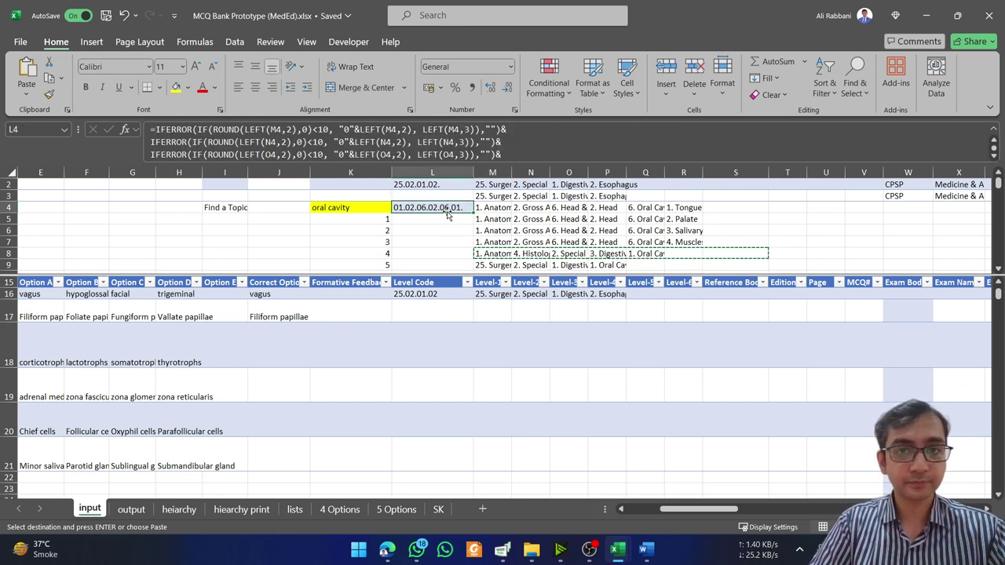
mouse_move(469, 213)
left_mouse_down()
mouse_move(474, 271)
mouse_move(475, 225)
left_mouse_up()
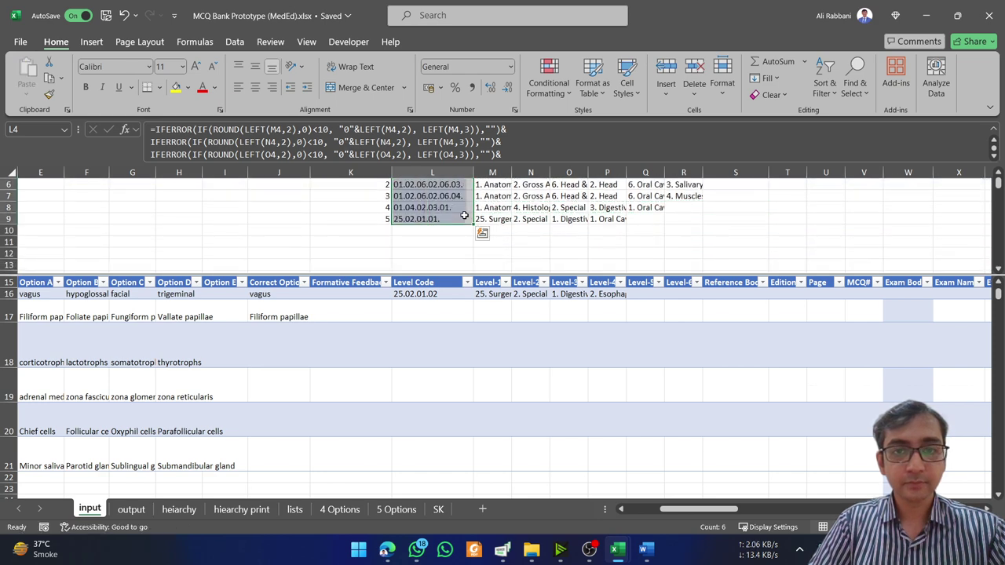
scroll(438, 235, "up", 2)
scroll(440, 232, "down", 2)
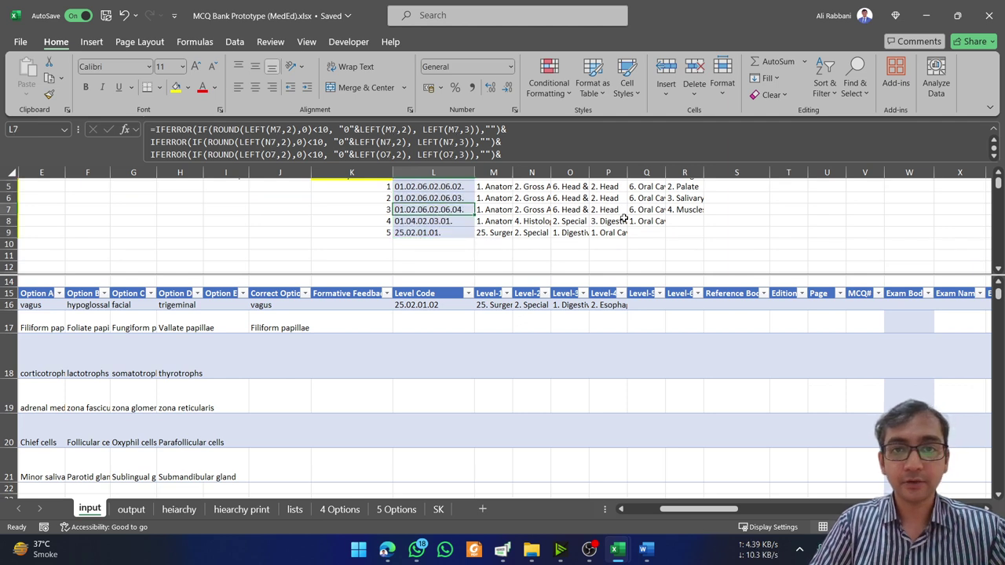
Look up the histology oral cavity code in row 8 and enter 01.04.02.03.01 as the taste buds question's level code in L17
left_click(620, 221)
key("Left")
key("Left")
key("Left")
key("Left")
key("Left")
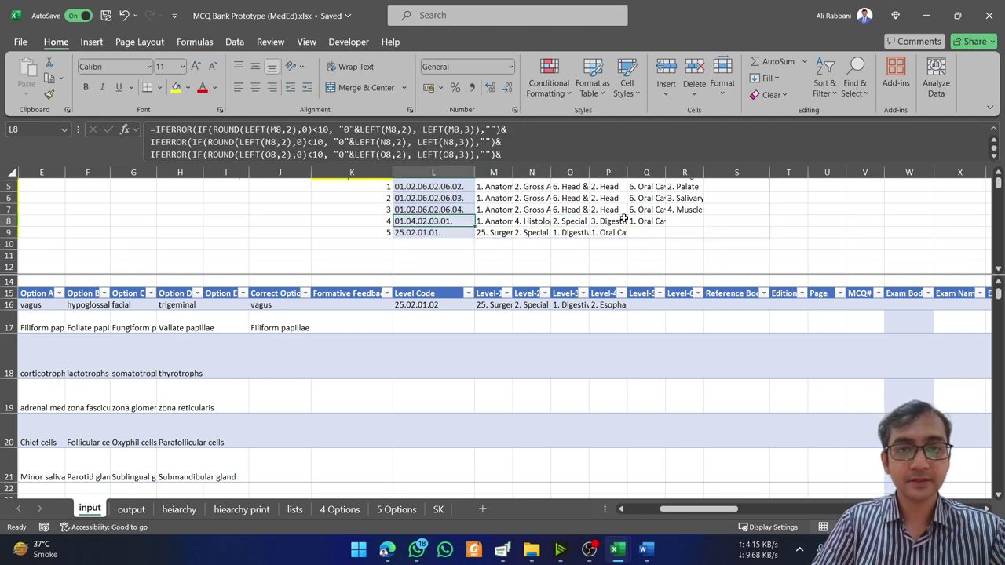
key("Right")
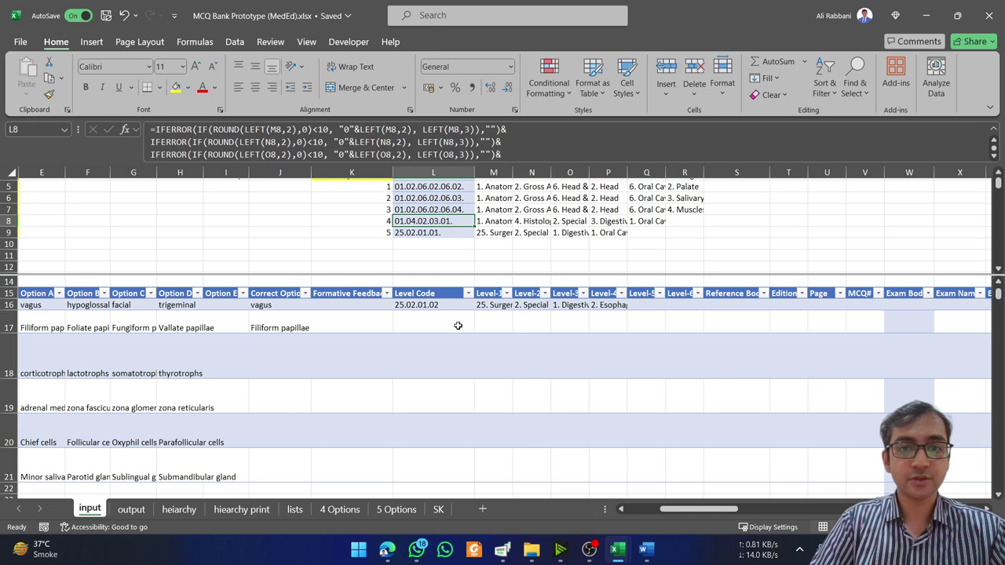
left_click(456, 323)
type("01.040.")
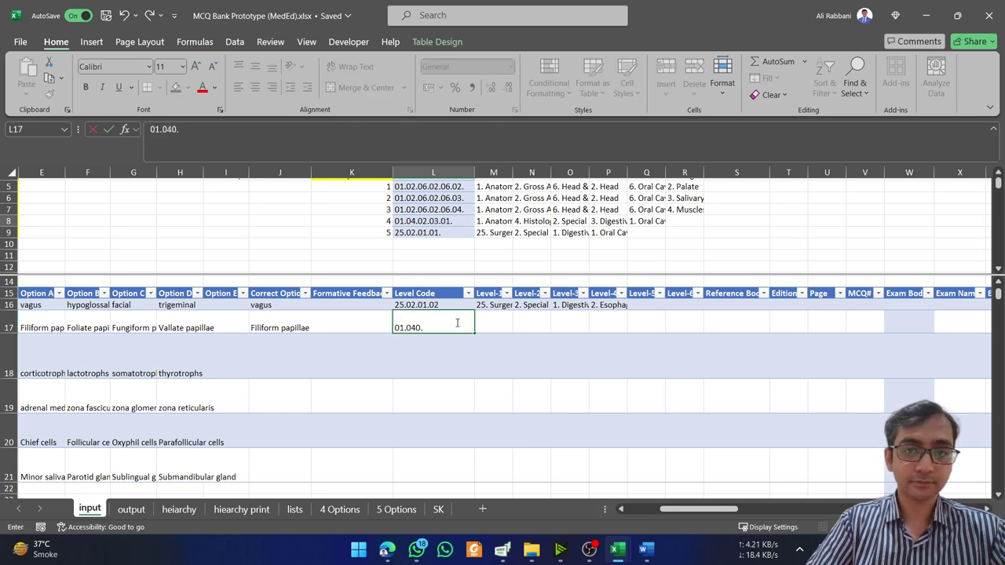
key("BackSpace")
type(".02.03.01")
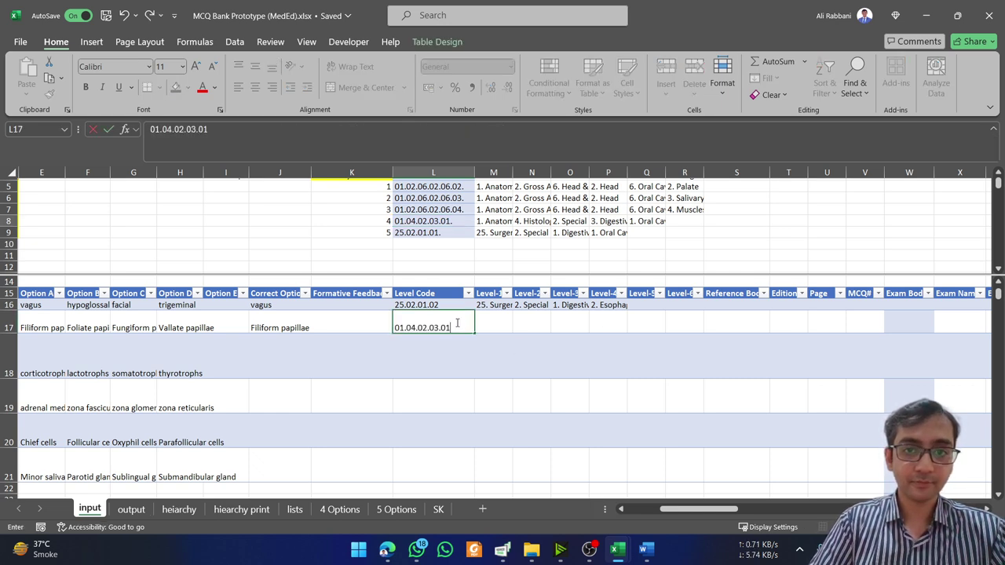
key("Return")
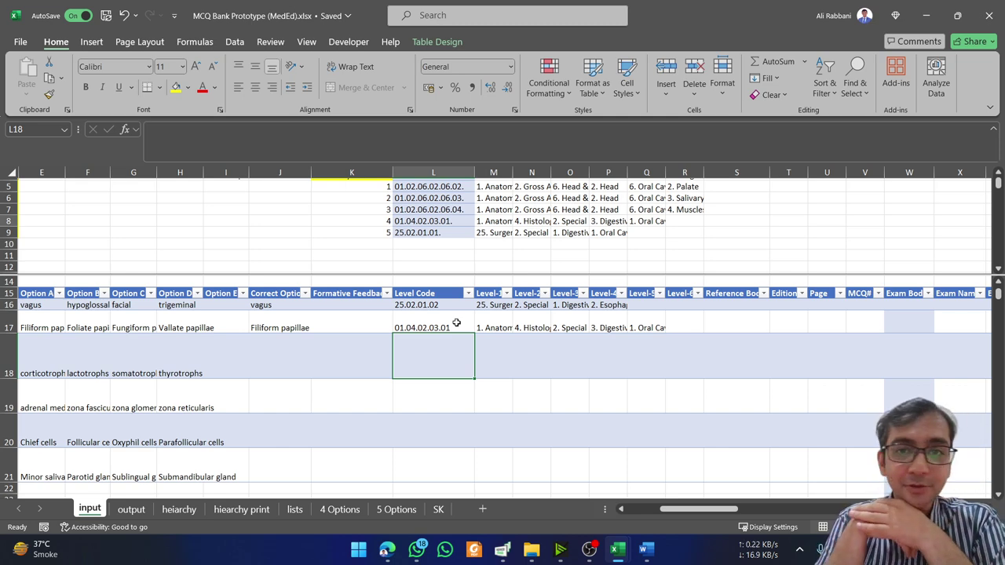
scroll(456, 322, "left", 5)
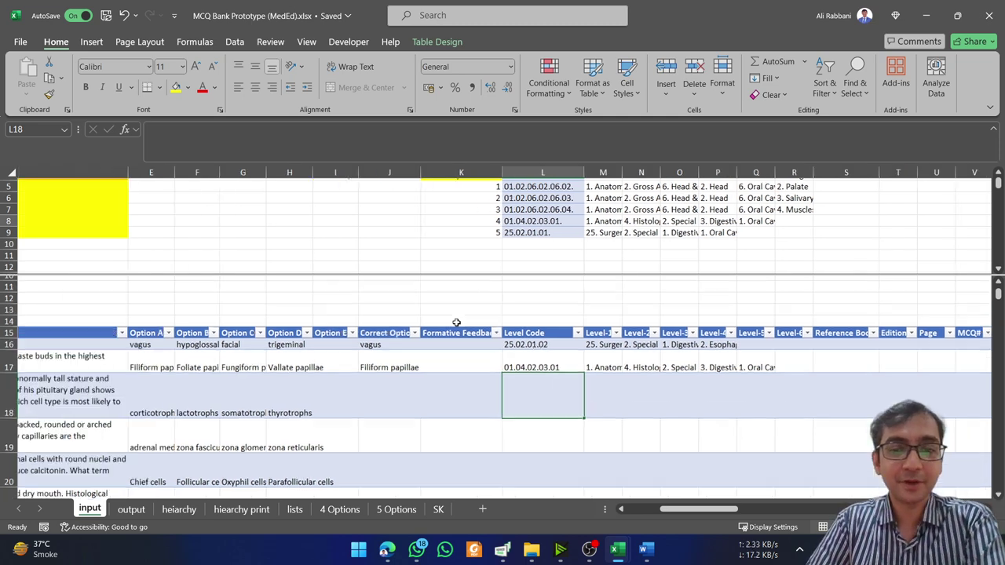
scroll(425, 283, "down", 1)
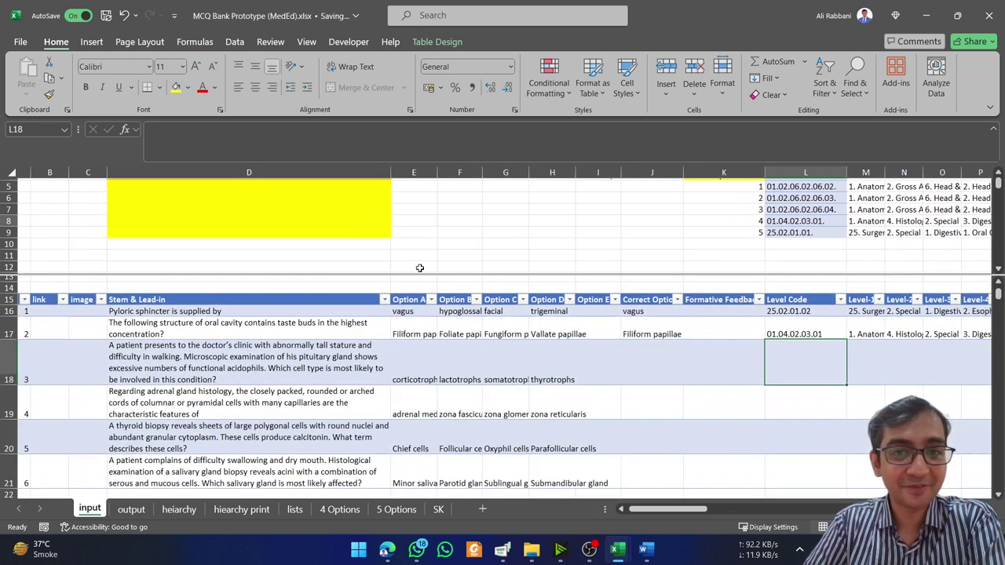
scroll(402, 231, "up", 2)
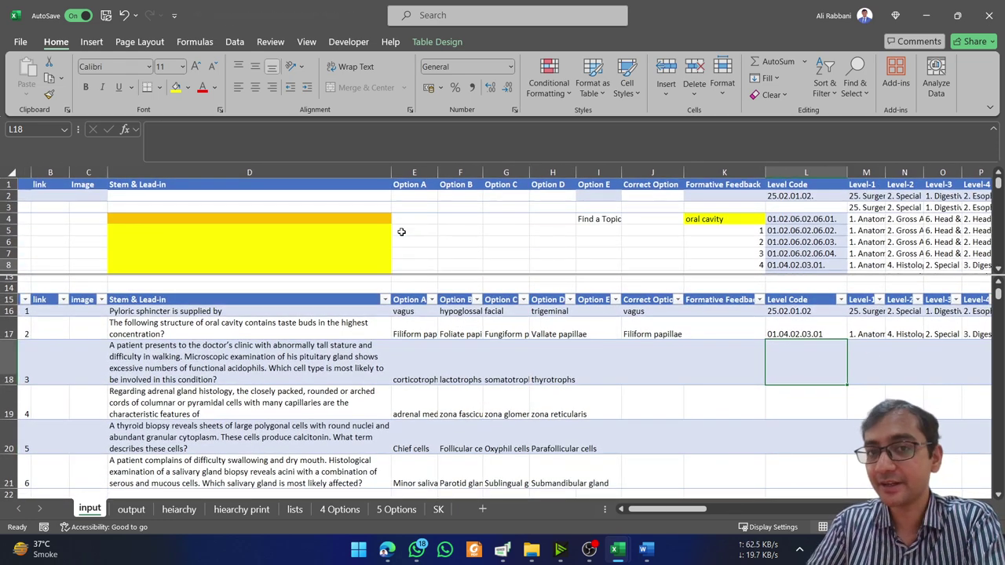